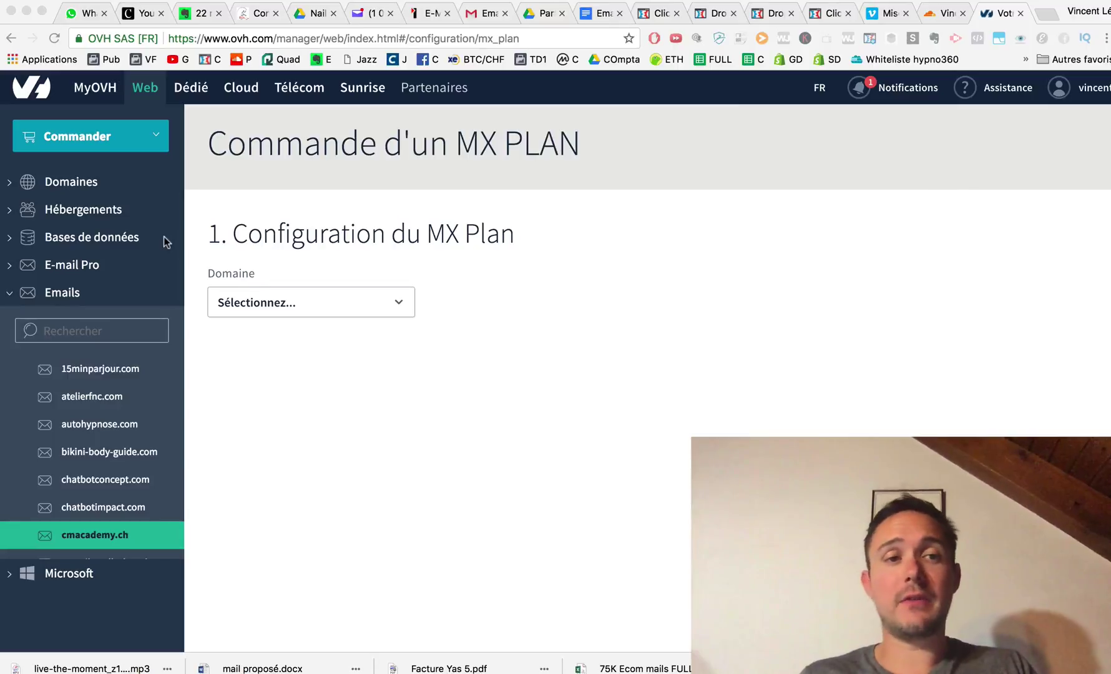
Filter the OVH email domains by 'cma' and open the cmacademy.ch overview.
click(932, 14)
click(989, 16)
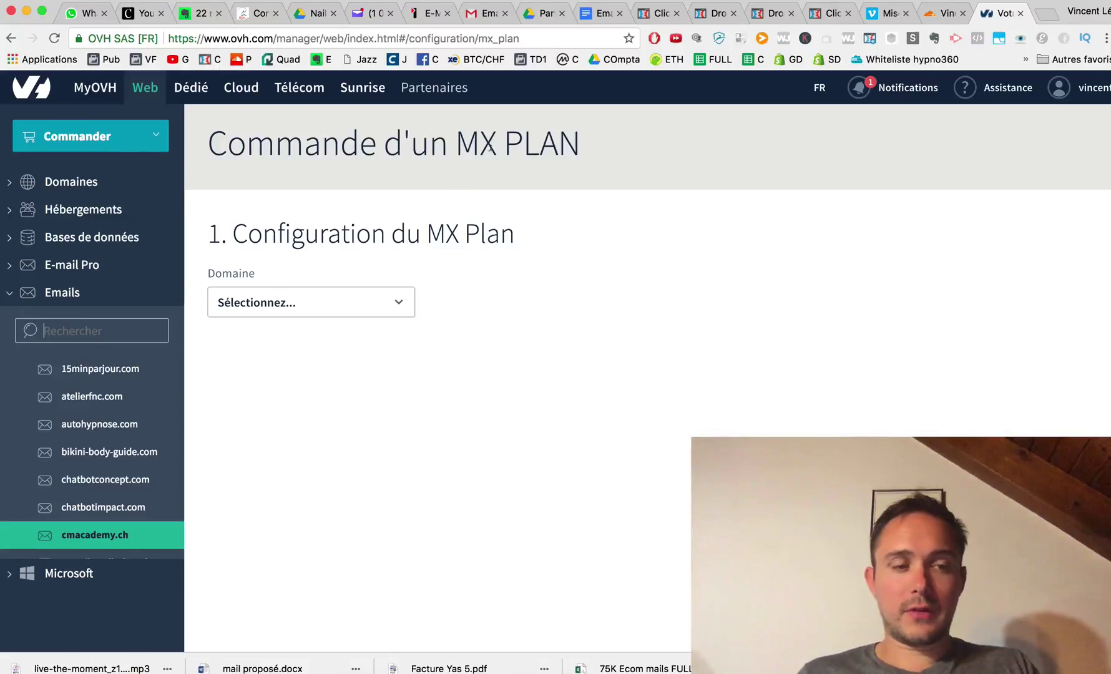
click(93, 330)
text(cma)
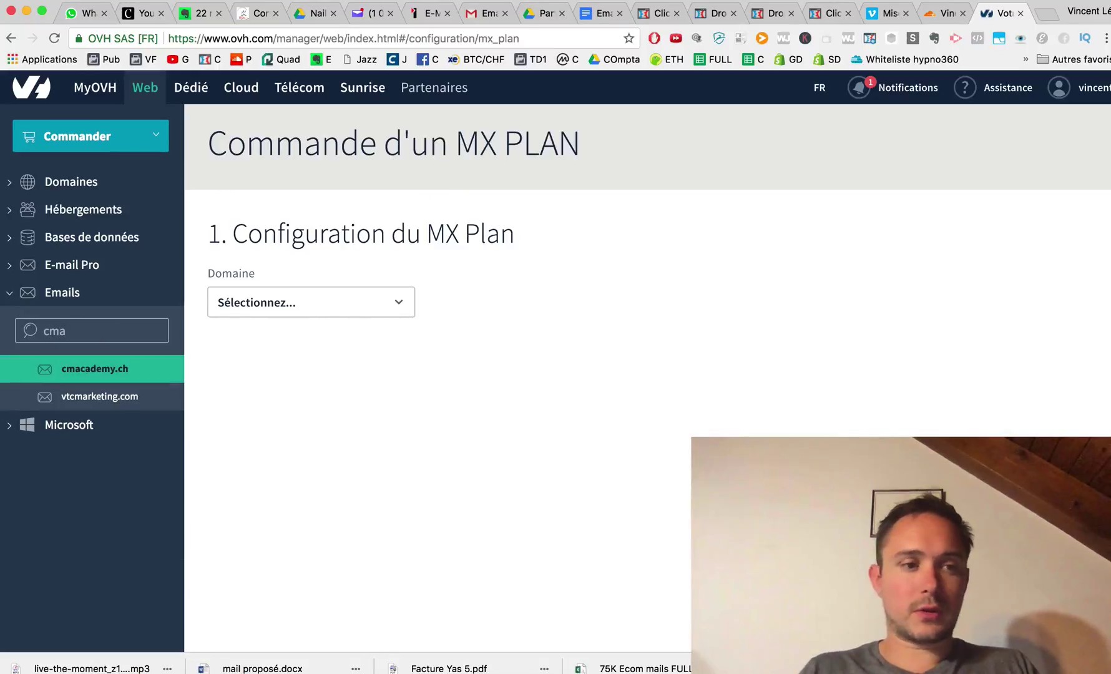
click(111, 379)
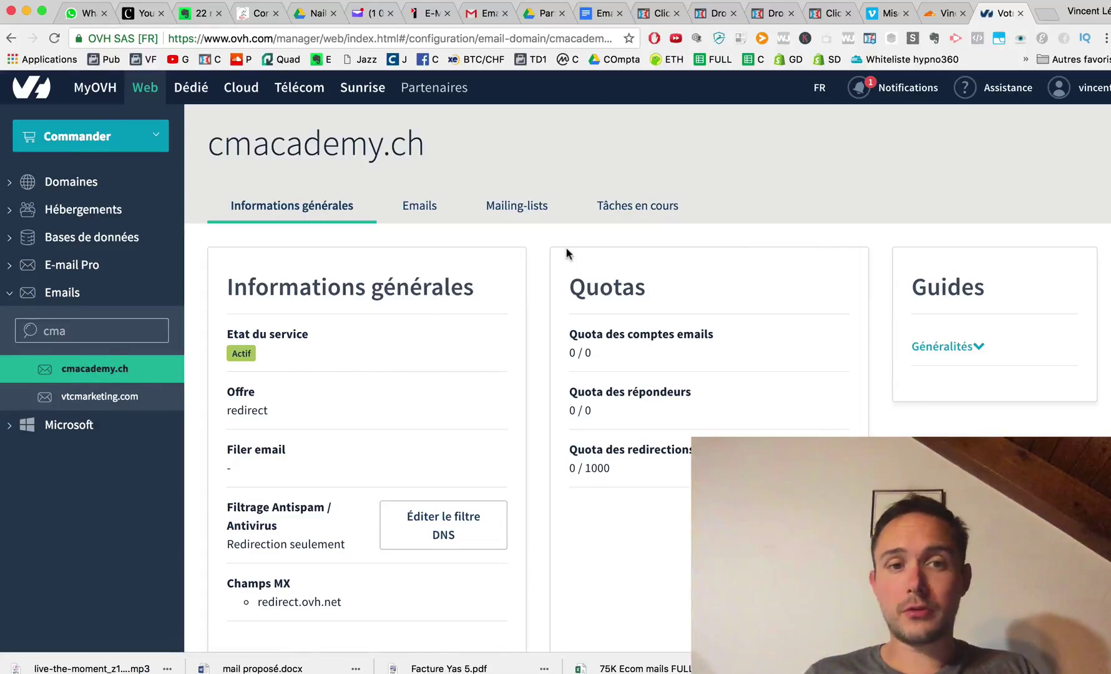
Search the Cloudflare sites for 'cm' to find cmacademy.ch.
click(932, 17)
click(420, 240)
text(cm)
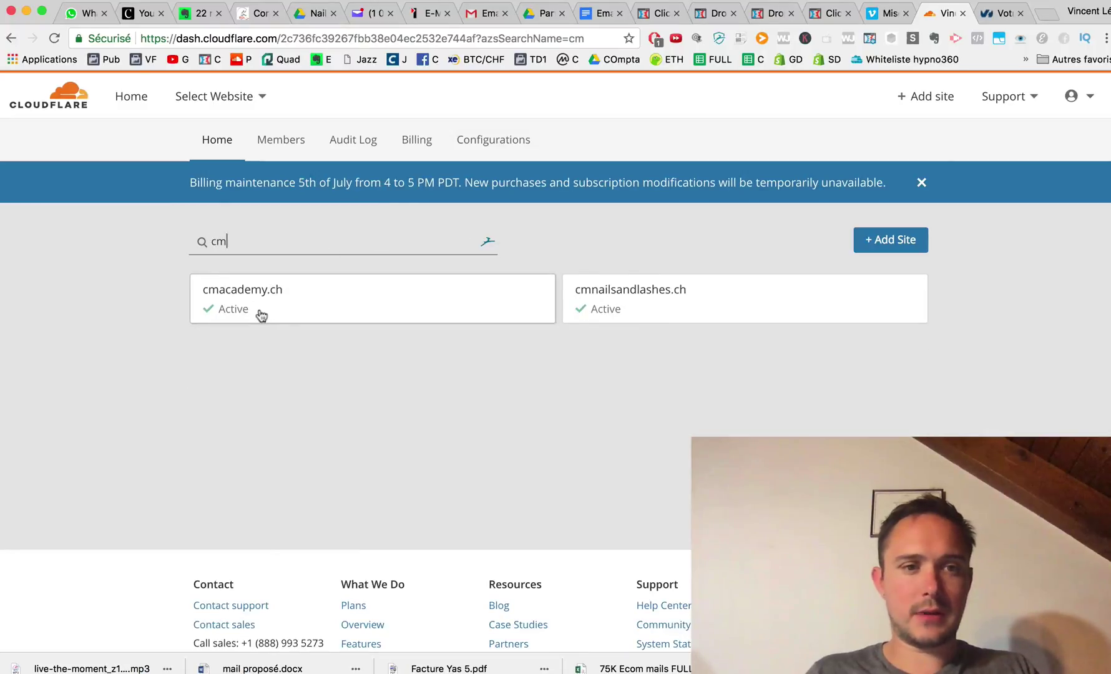
Look through cmacademy.ch's Cloudflare DNS records, including the CNAMEs to OVH mail servers and target.clickfunnels.com.
click(261, 315)
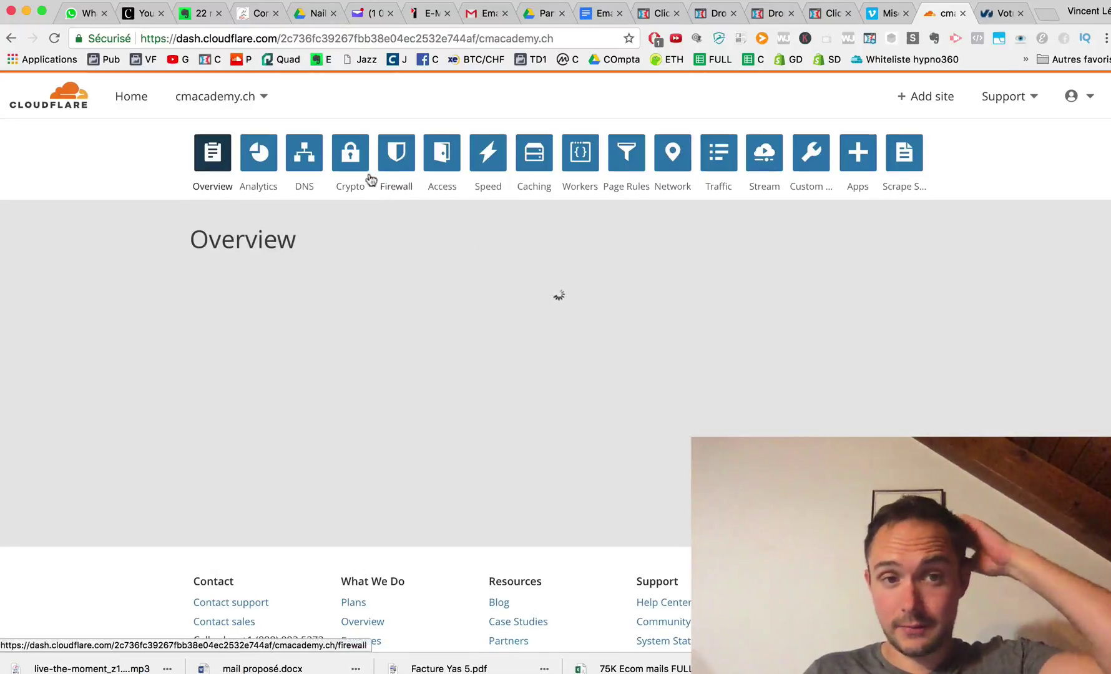
click(304, 152)
scroll(425, 382, down, 3)
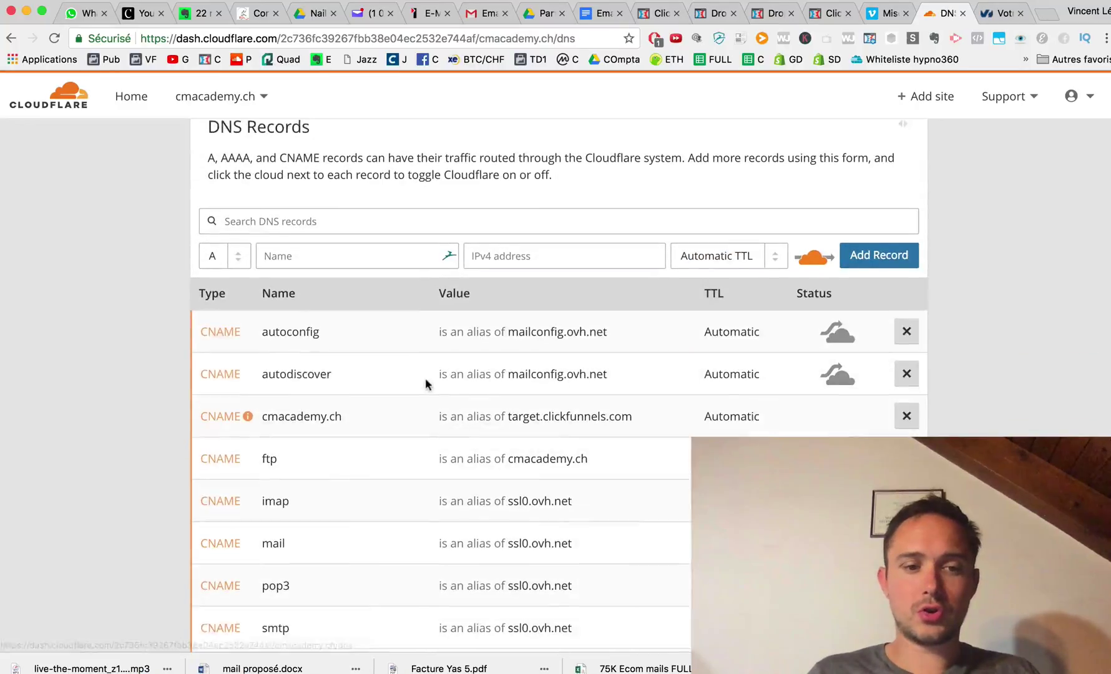
scroll(425, 378, down, 1)
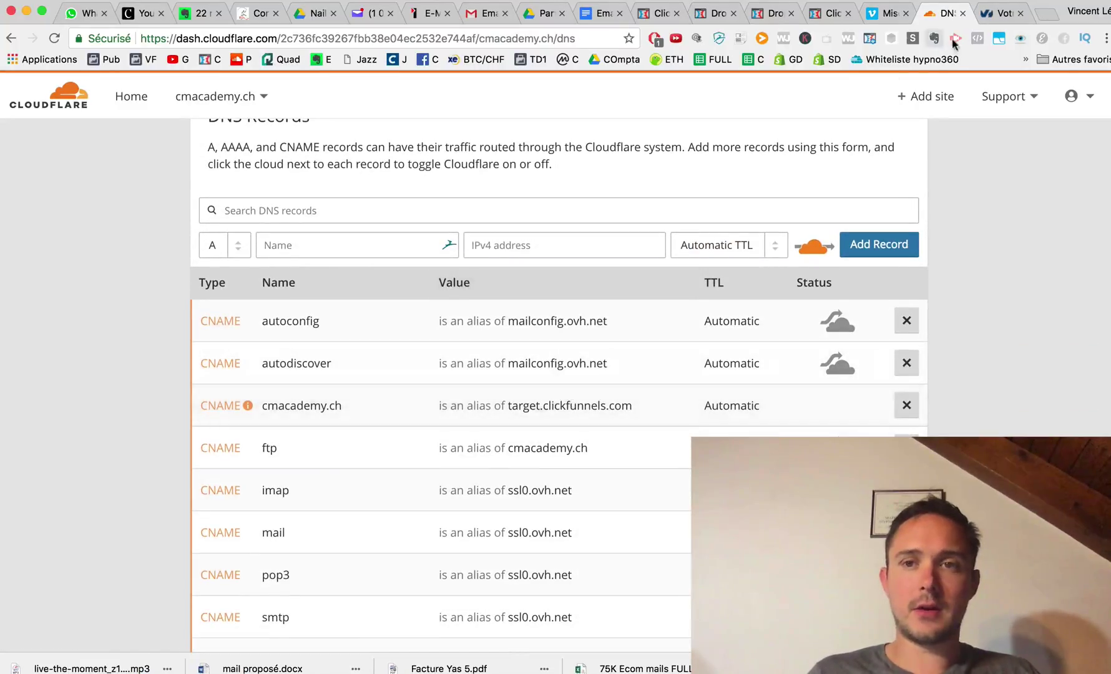
click(996, 12)
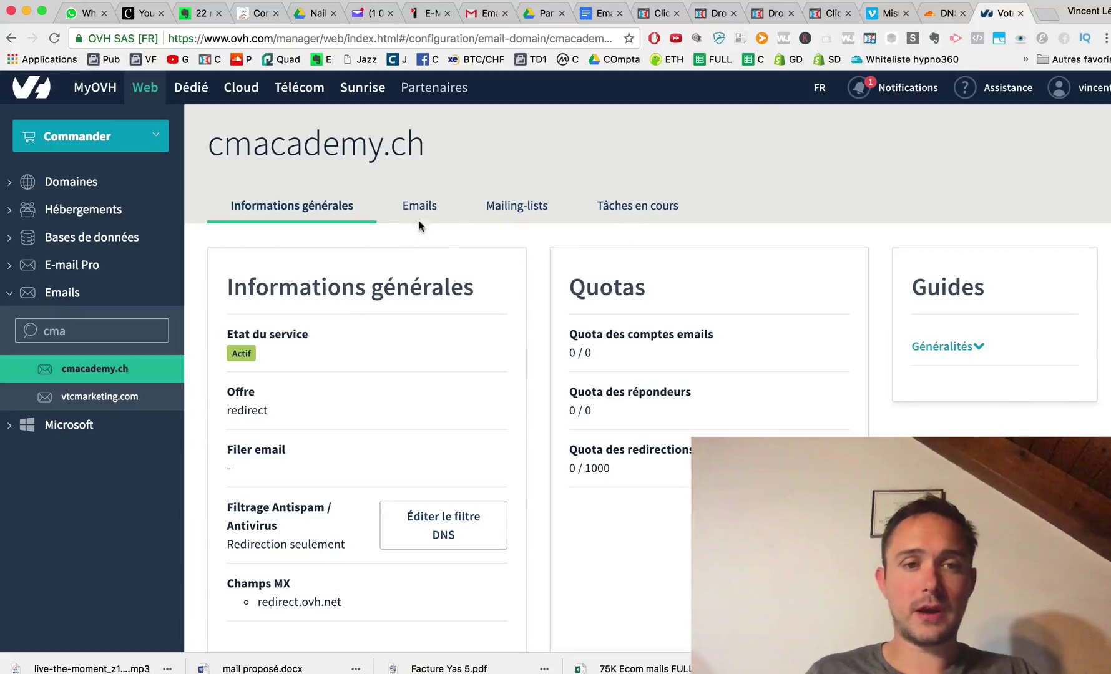
Check cmacademy.ch's Serveurs DNS in OVH, which show the Cloudflare nameservers.
click(93, 214)
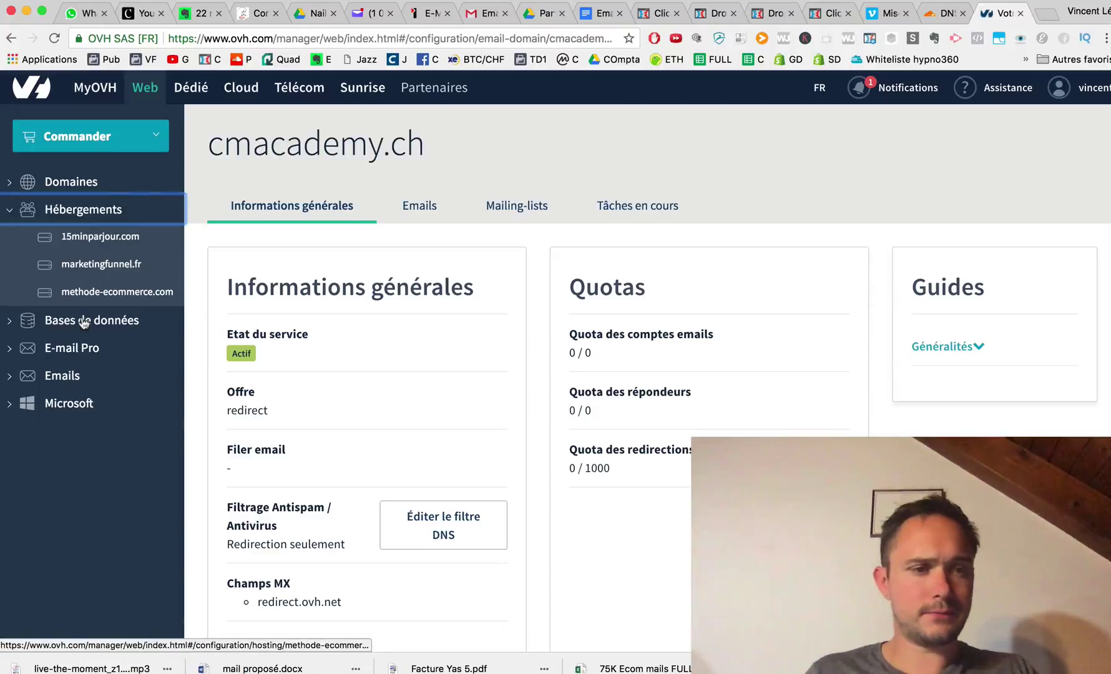
click(85, 321)
click(75, 186)
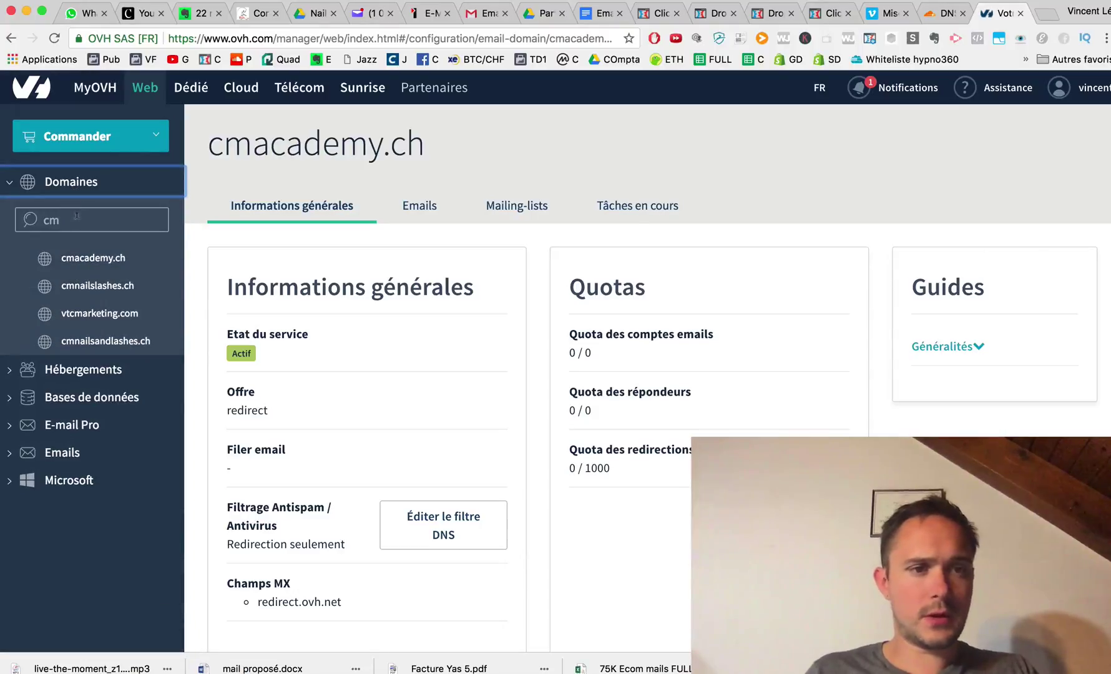
click(117, 258)
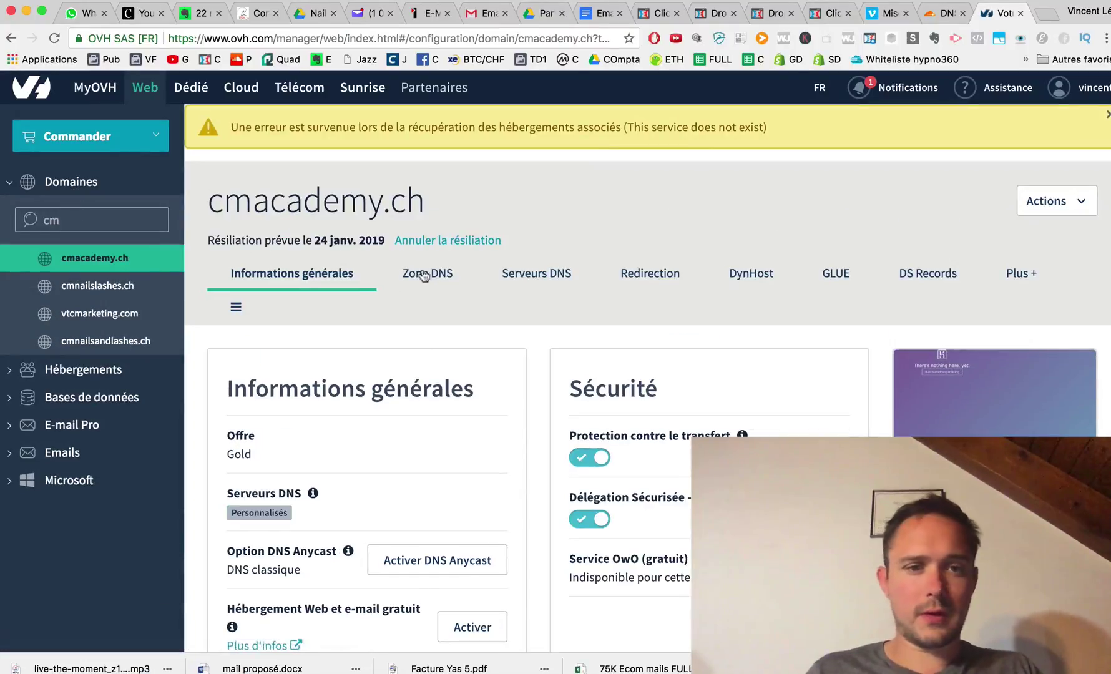
click(527, 273)
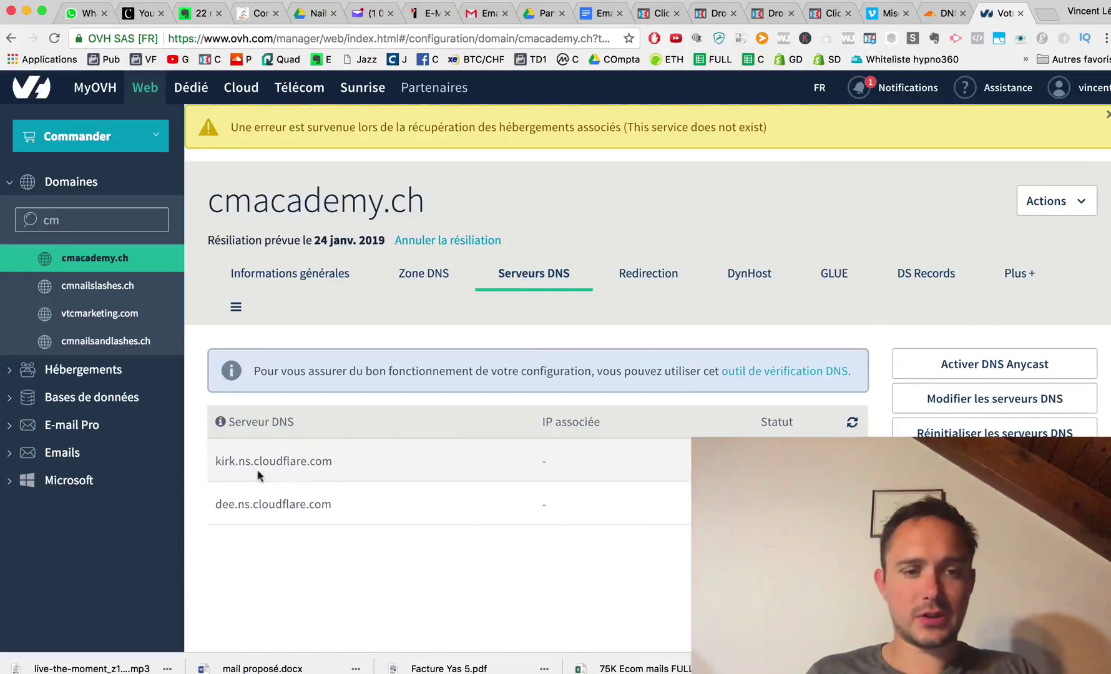
click(1048, 15)
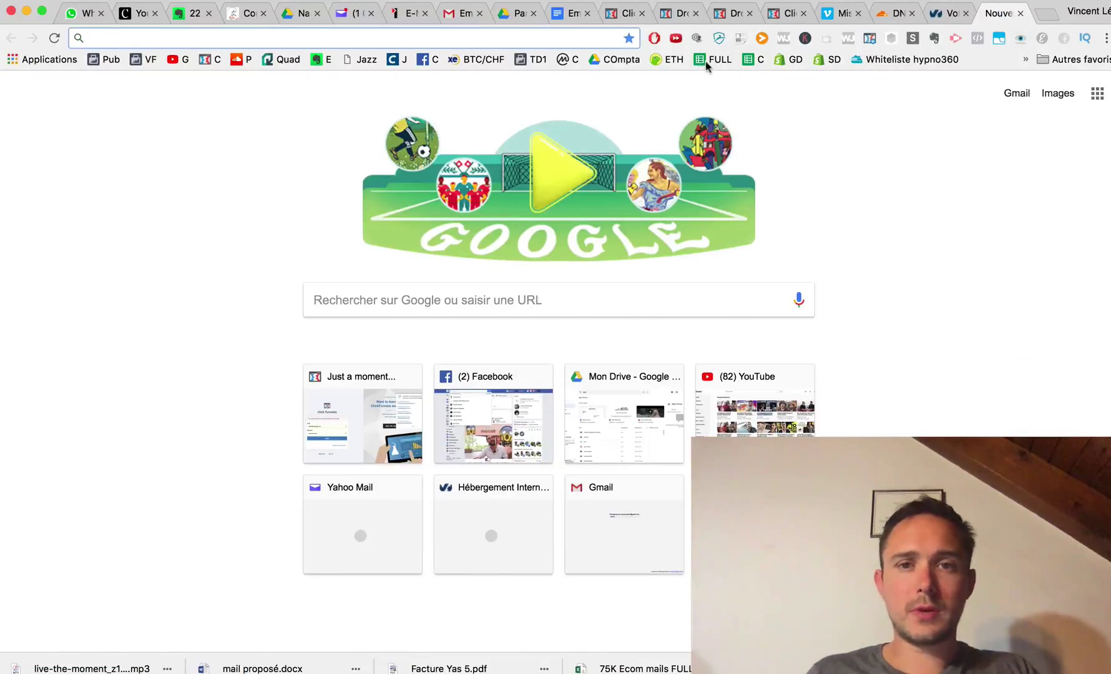
Open the AWW App whiteboard and draw a small box inside a larger frame.
text(white)
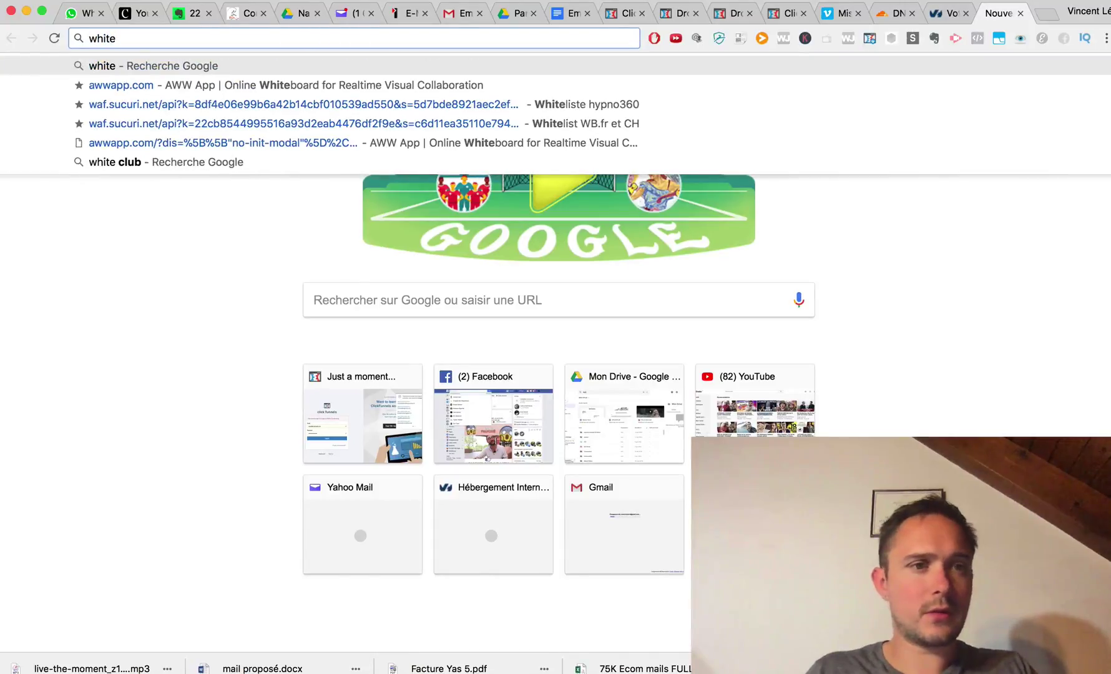
click(129, 87)
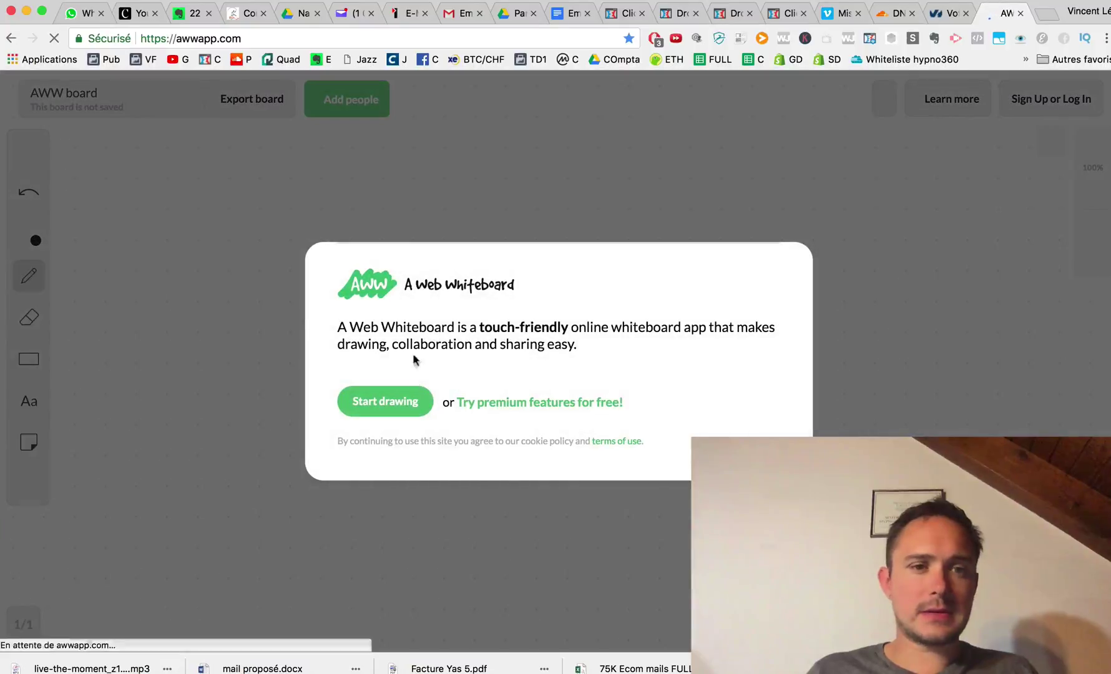
click(385, 400)
mouse_move(141, 186)
mouse_down()
mouse_move(141, 243)
mouse_move(213, 206)
mouse_up()
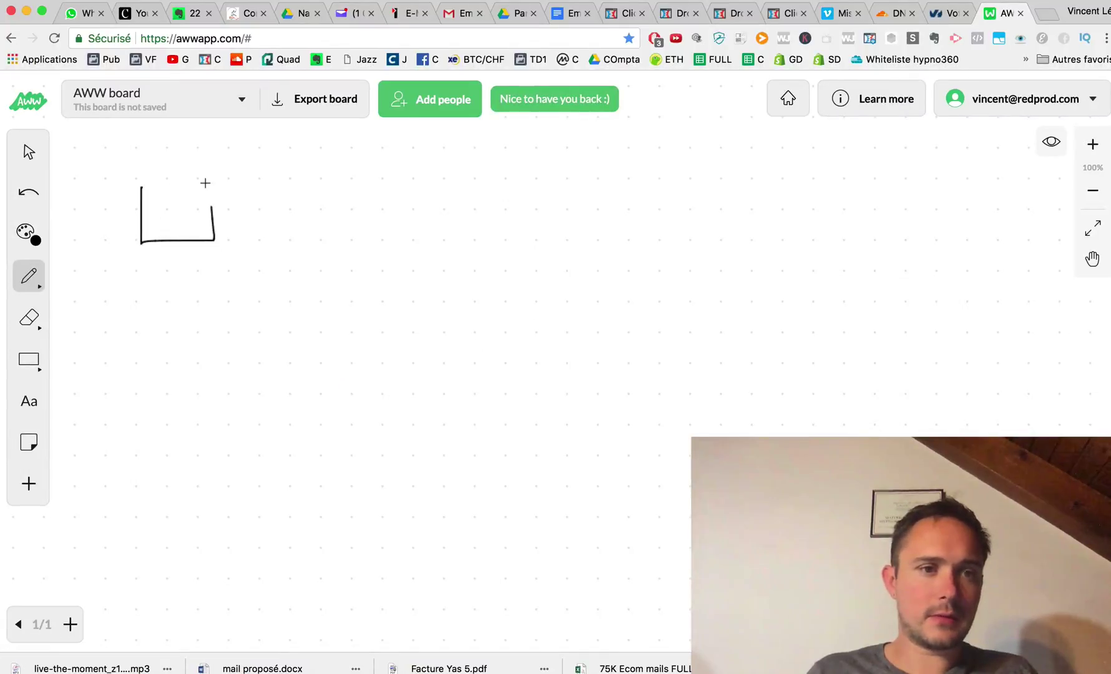
drag(143, 182, 211, 206)
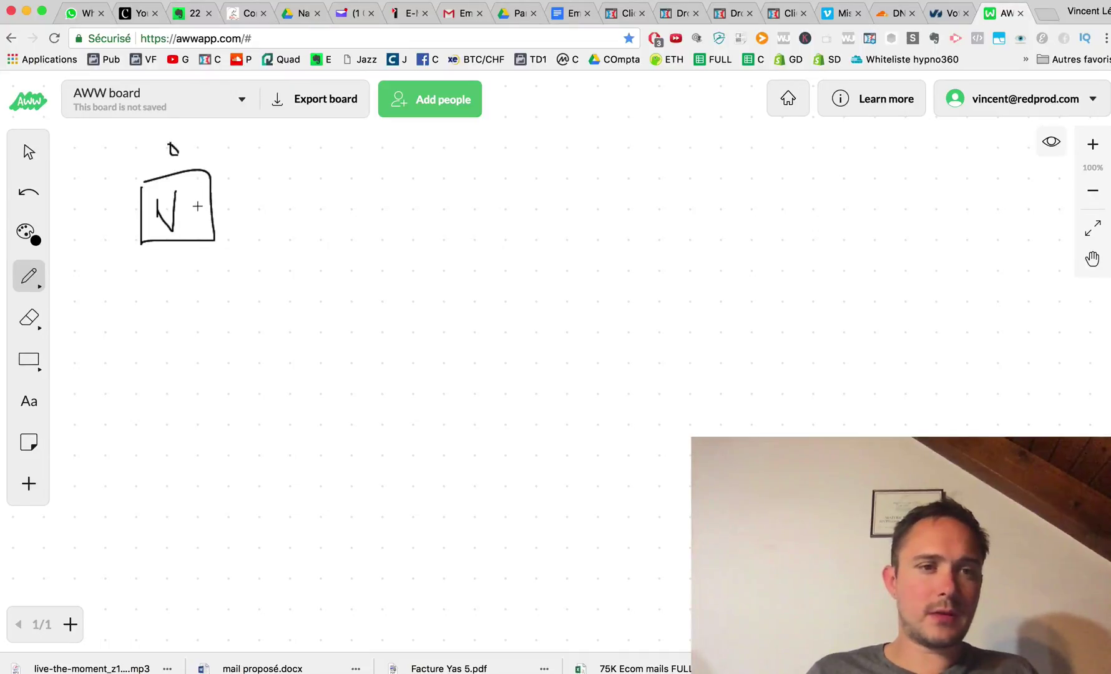
mouse_move(129, 150)
mouse_down()
mouse_move(130, 243)
mouse_move(286, 262)
mouse_move(237, 128)
mouse_move(119, 135)
mouse_up()
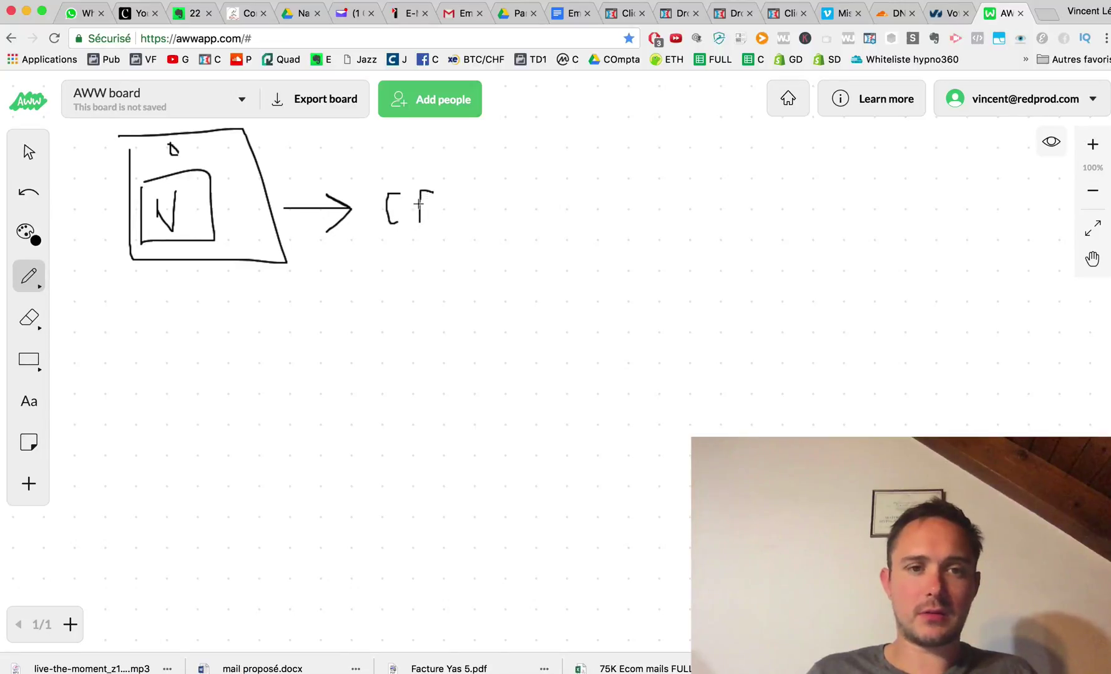
Circle the CF letters and draw arrows branching to the web zigzag and envelope box.
mouse_move(429, 168)
mouse_down()
mouse_move(405, 168)
mouse_move(364, 208)
mouse_move(442, 228)
mouse_move(431, 169)
mouse_up()
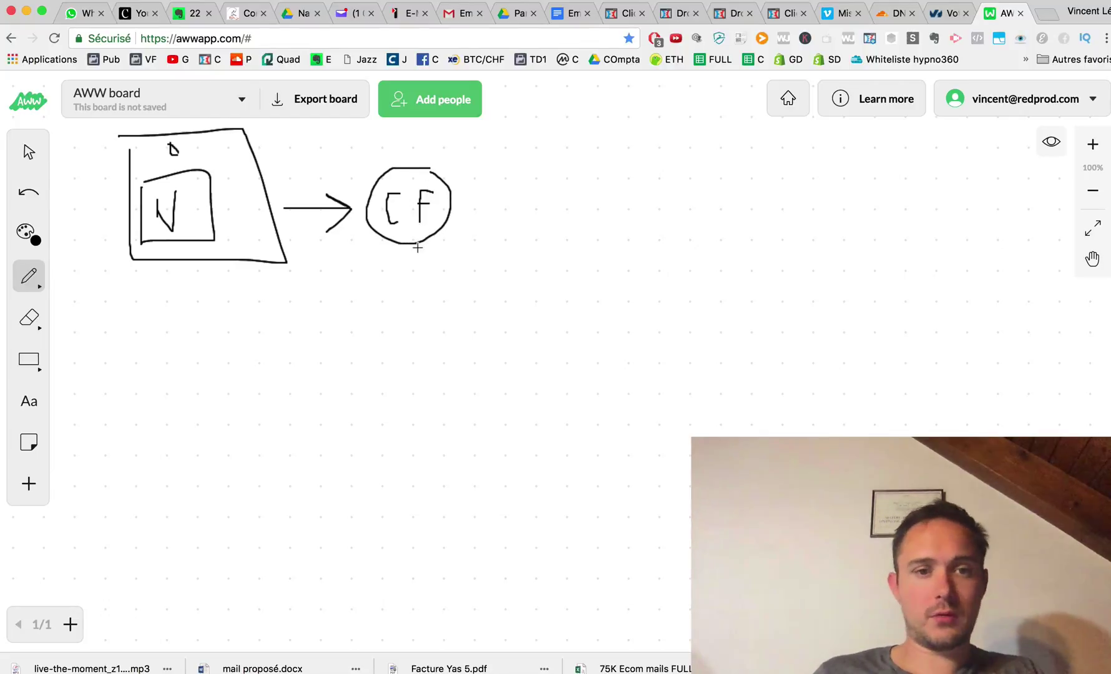
mouse_move(418, 247)
mouse_down()
mouse_move(434, 373)
mouse_move(445, 357)
mouse_up()
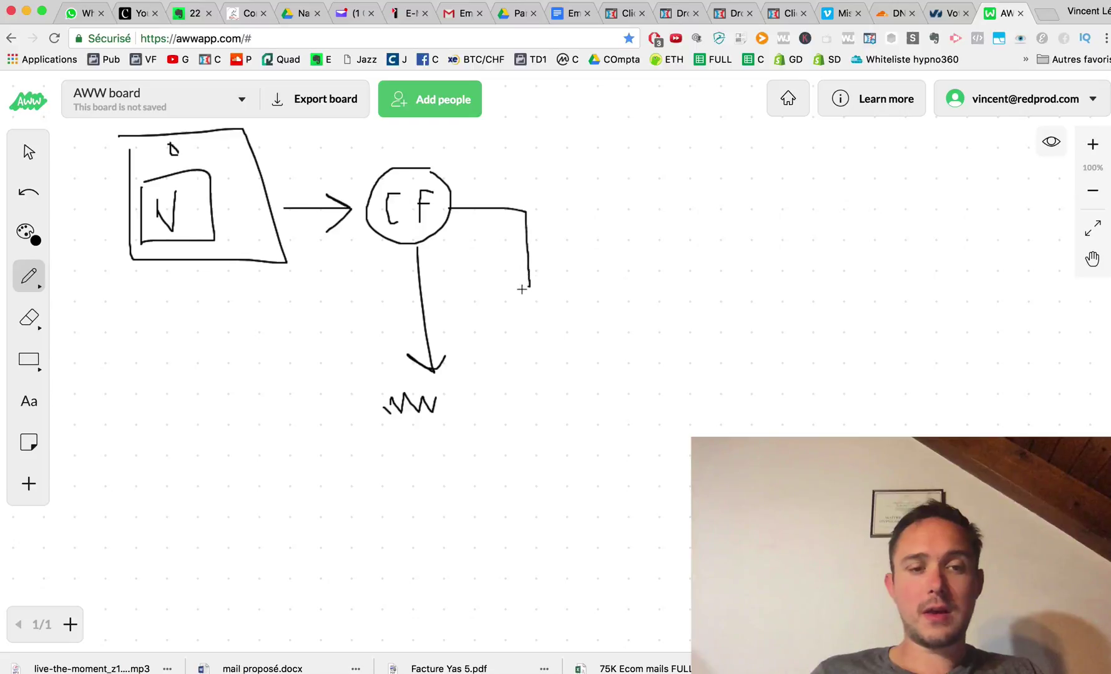
drag(522, 289, 258, 331)
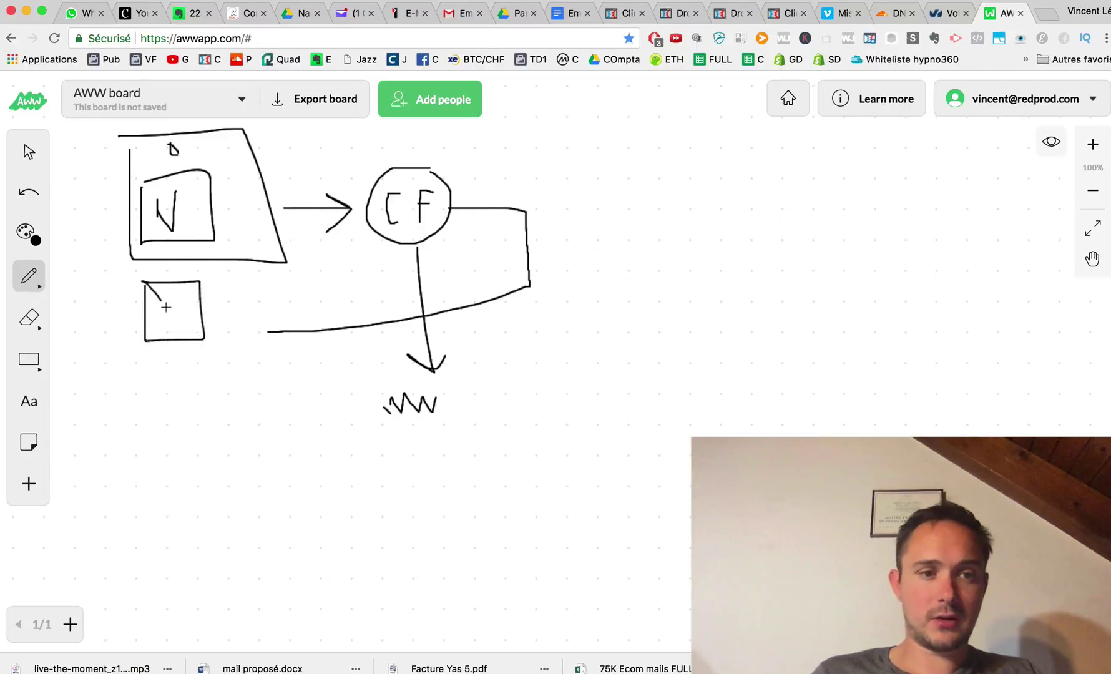
drag(165, 306, 190, 284)
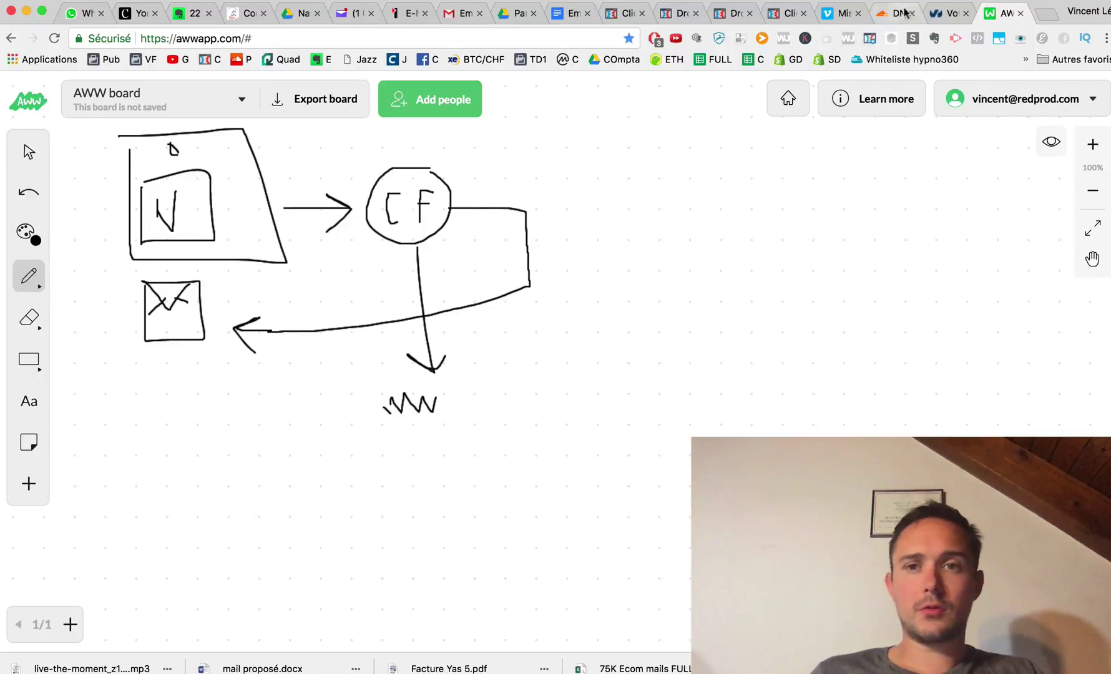
click(946, 12)
Start an MX Plan order for cmacademy.ch with the MX 5 offer.
click(140, 136)
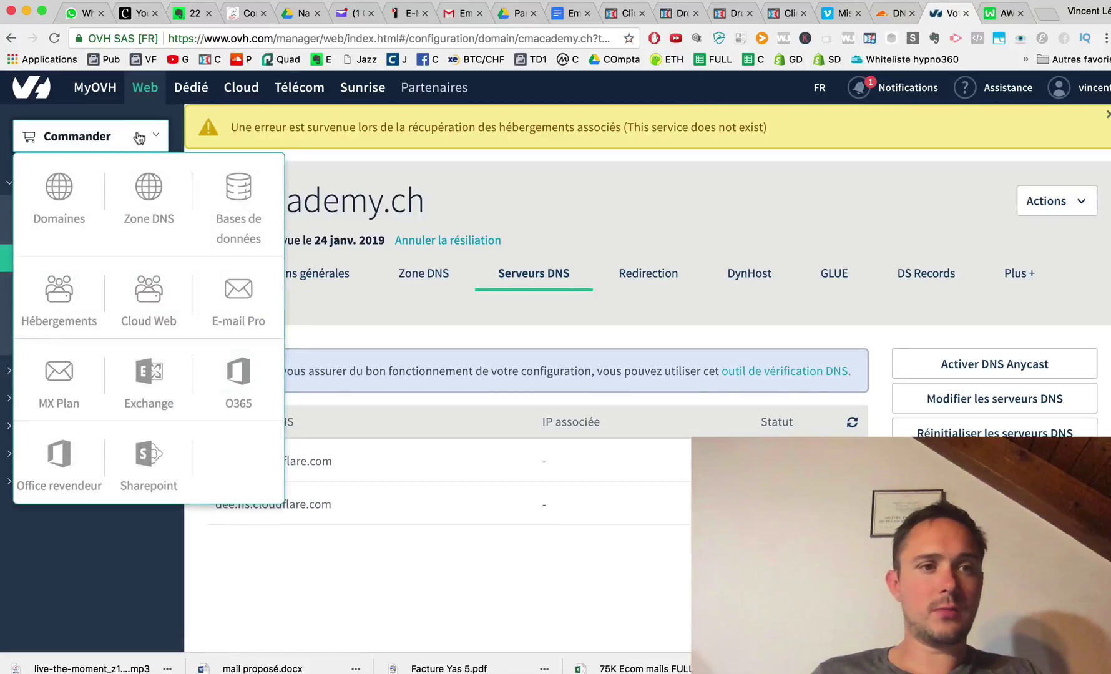
click(60, 374)
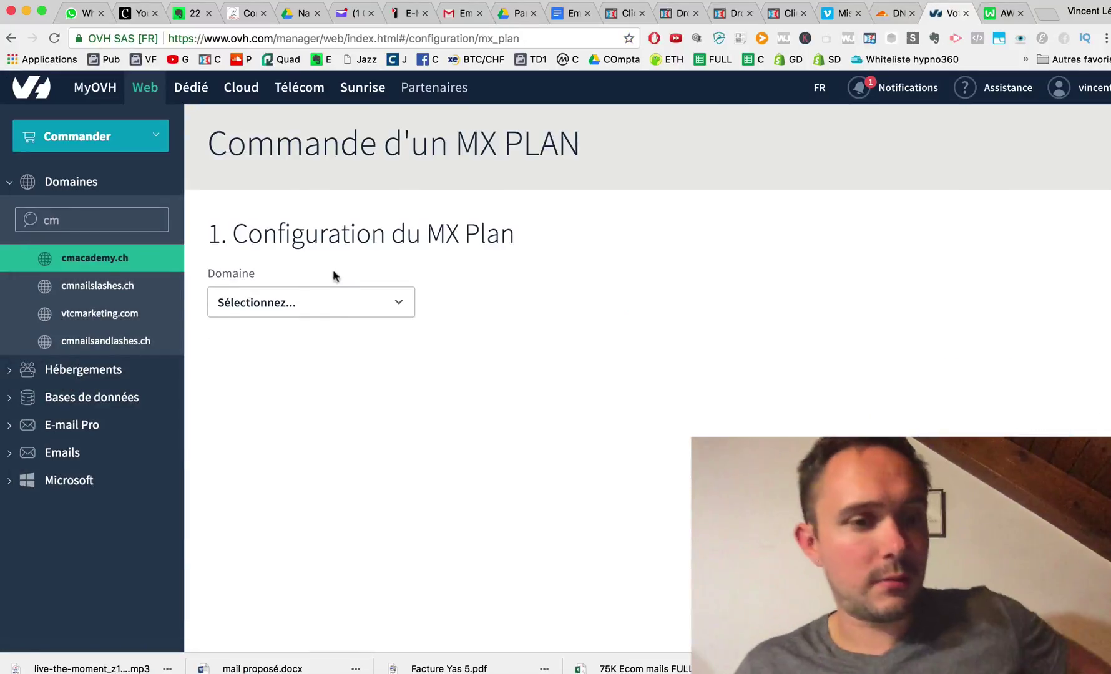
click(329, 301)
key(c)
key(m)
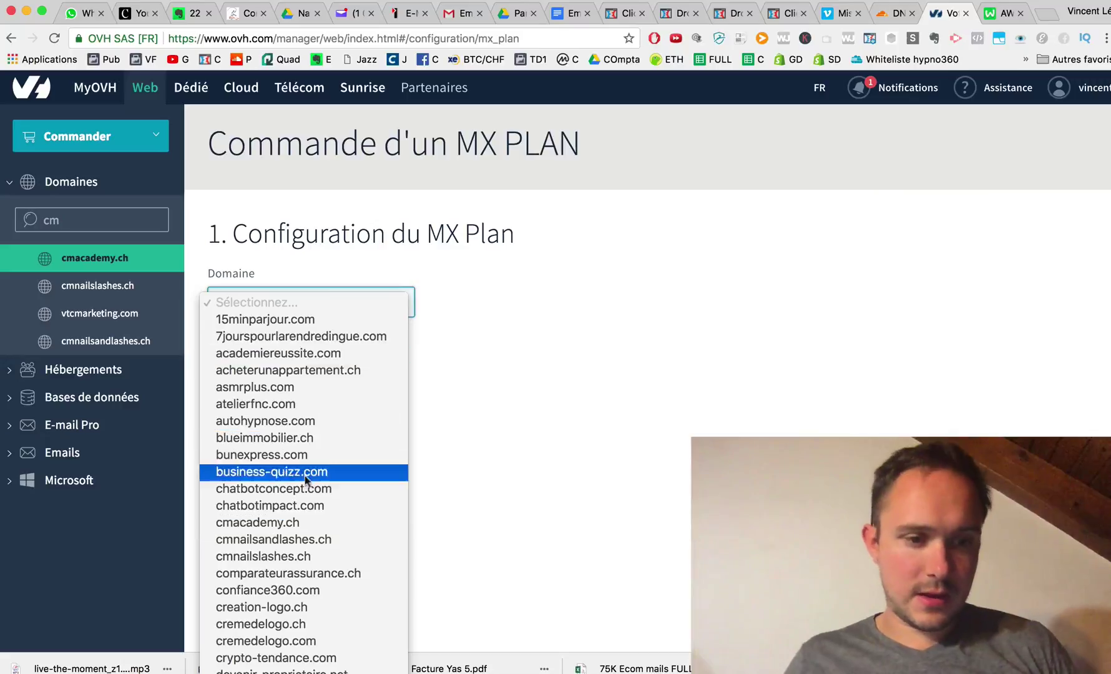
click(297, 523)
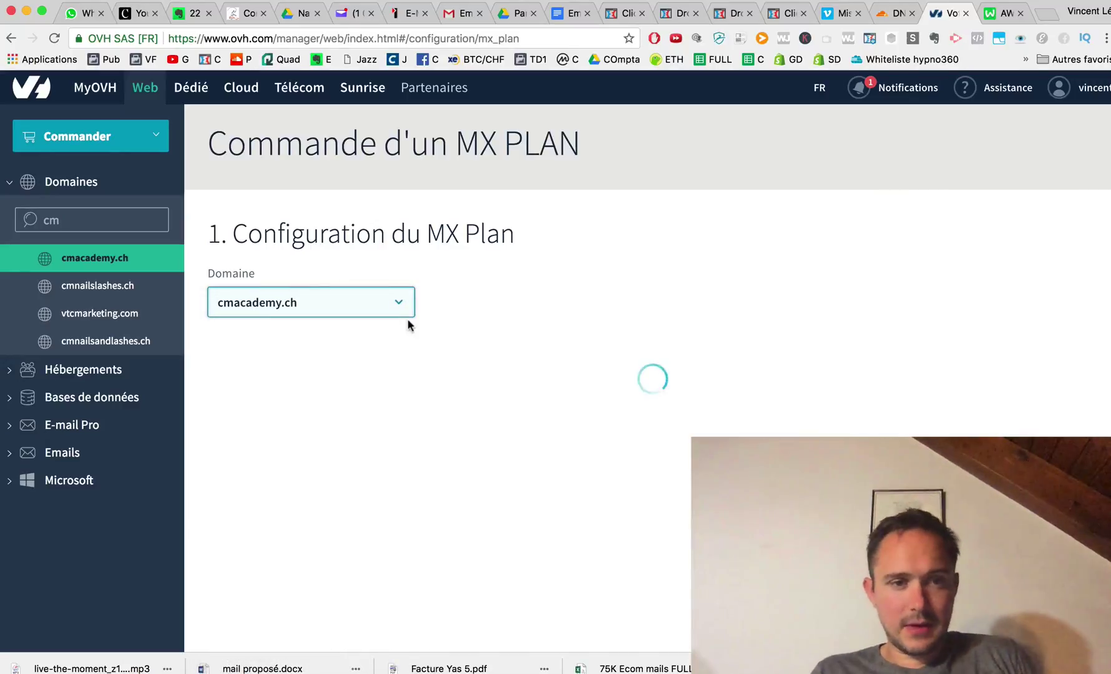
click(244, 421)
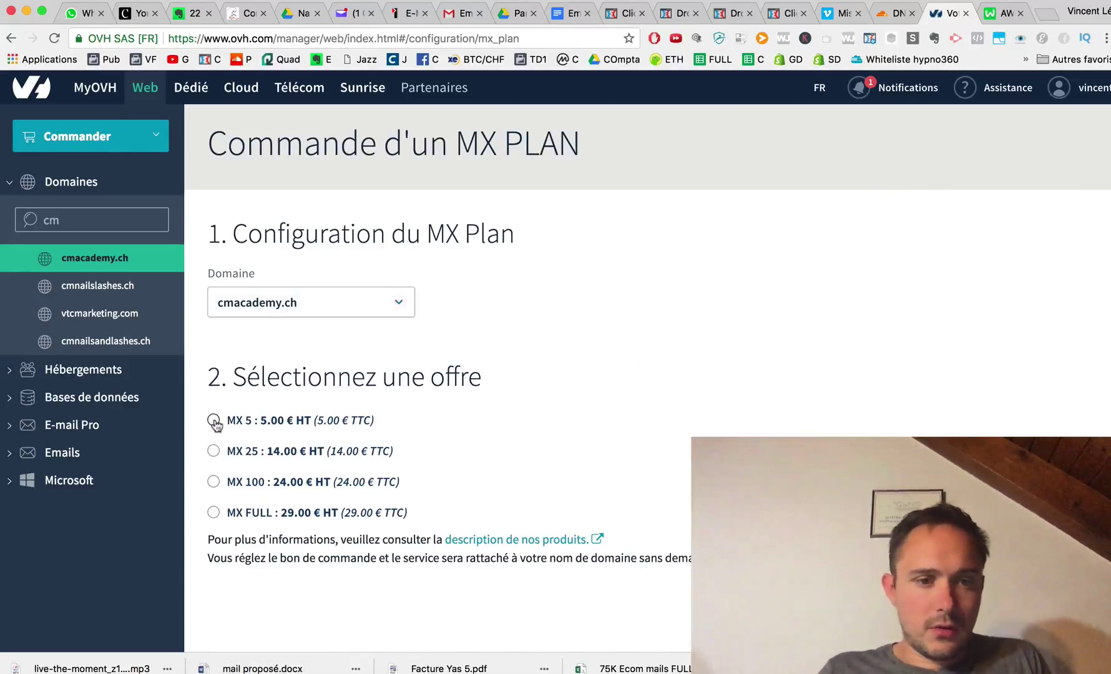
Accept the contracts, generate the purchase order and proceed to payment.
scroll(399, 474, down, 3)
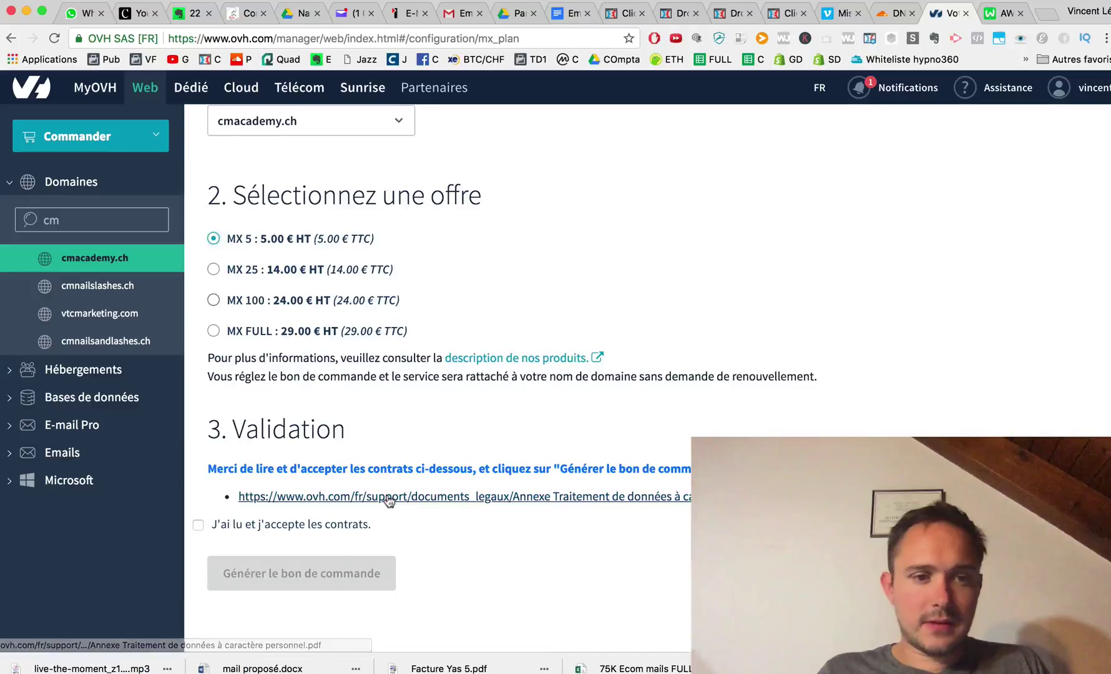
click(198, 525)
click(265, 575)
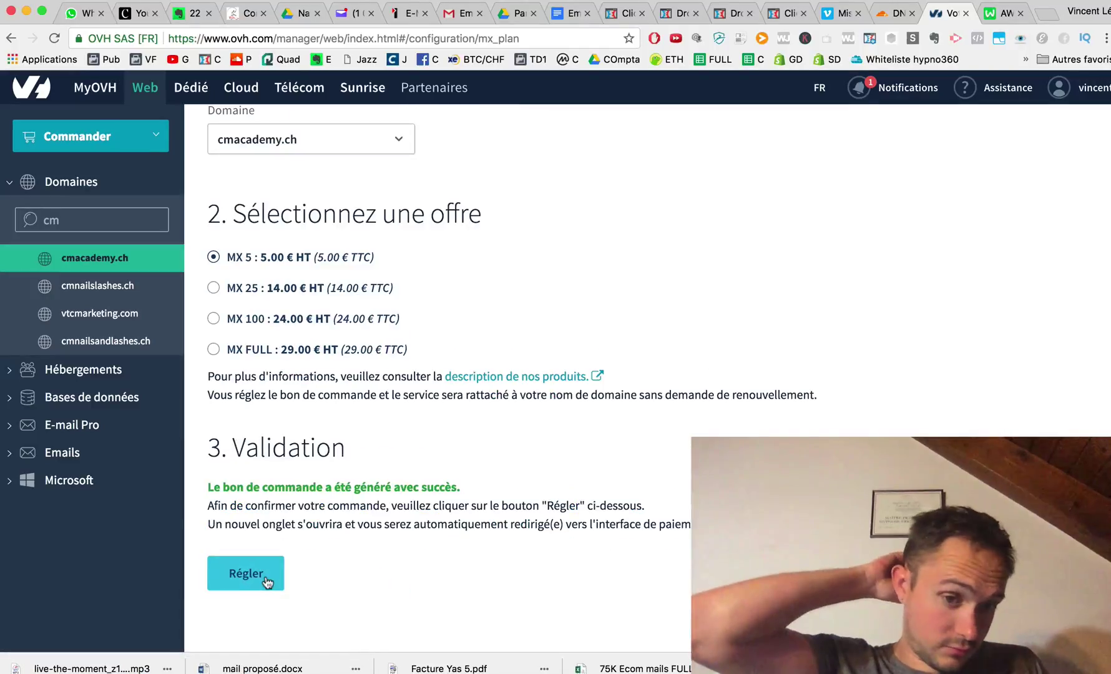
click(246, 573)
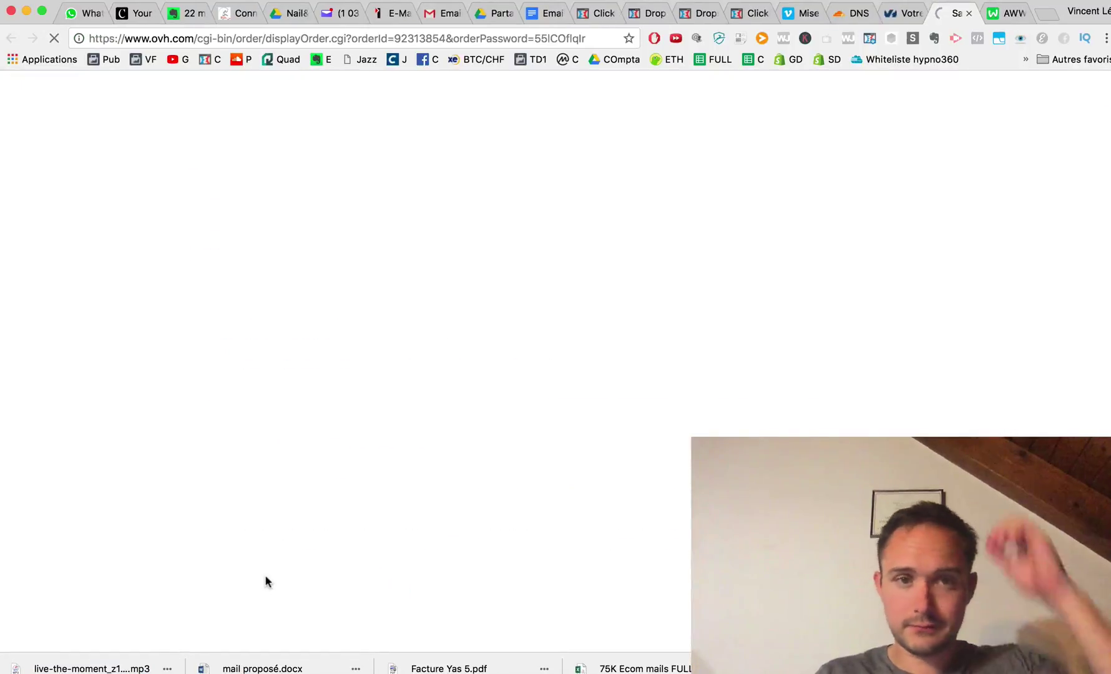
Pay the 5.00 € order with the default PayPal account, confirming with the captcha.
scroll(327, 529, down, 10)
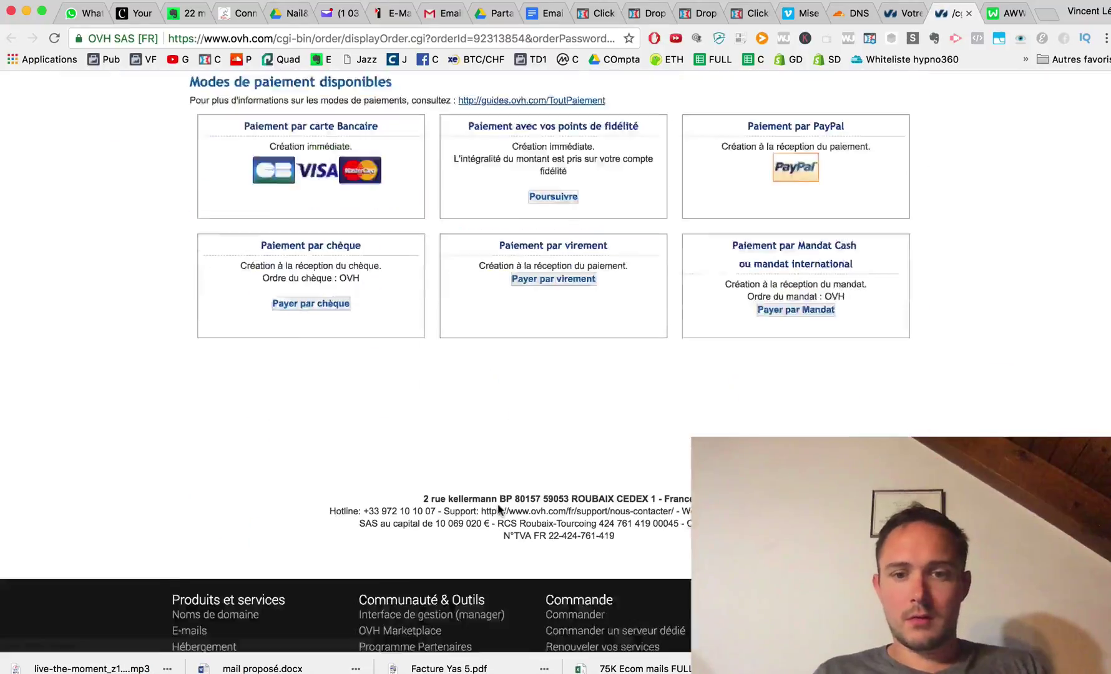
scroll(767, 417, up, 3)
scroll(584, 300, up, 2)
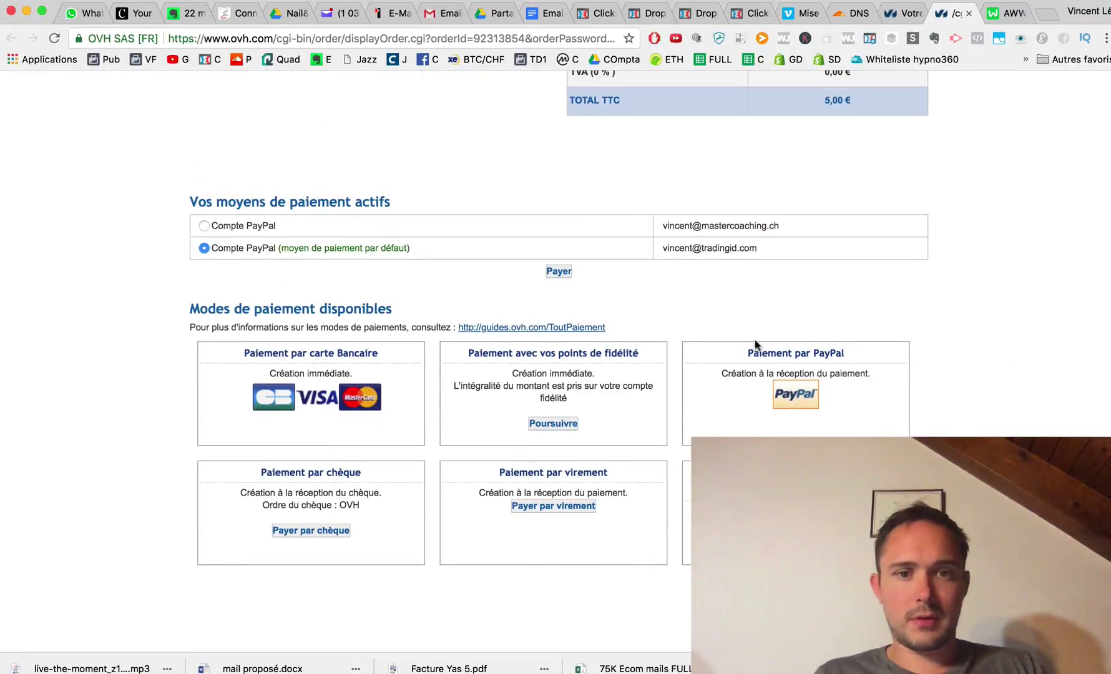
click(559, 273)
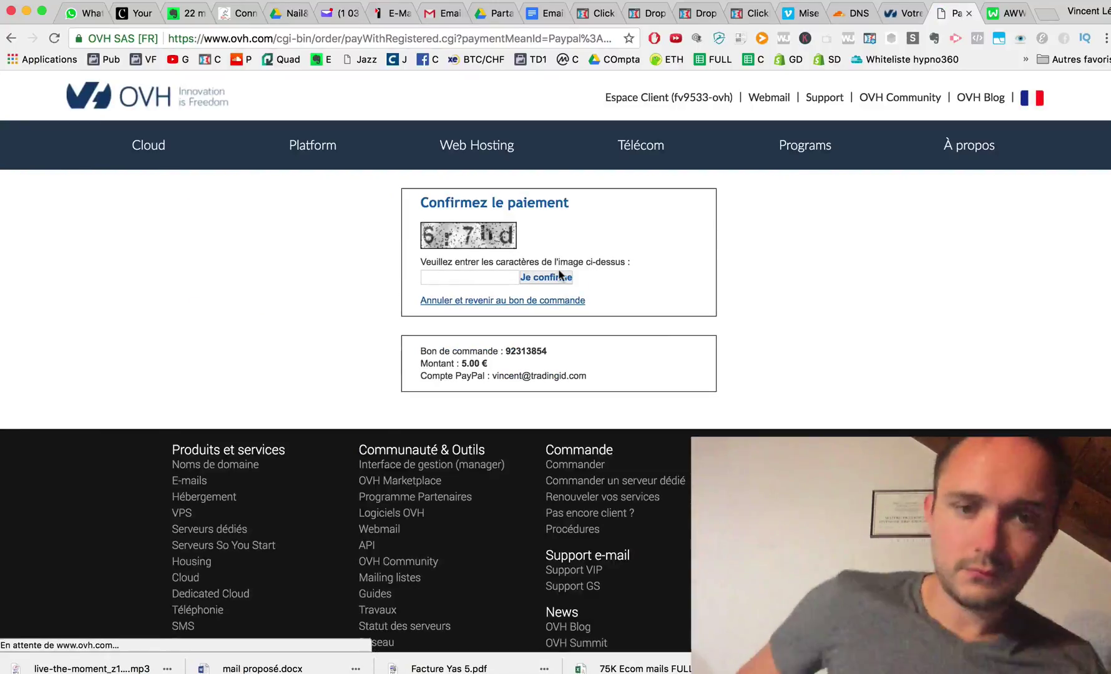
click(480, 277)
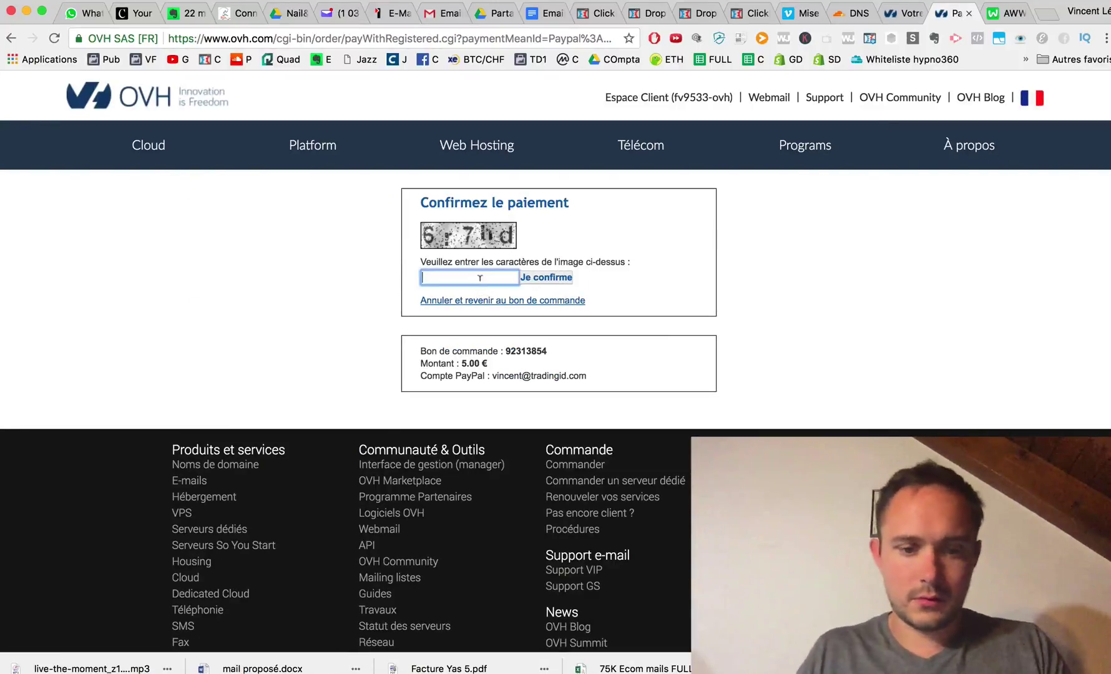
text(6r7hd)
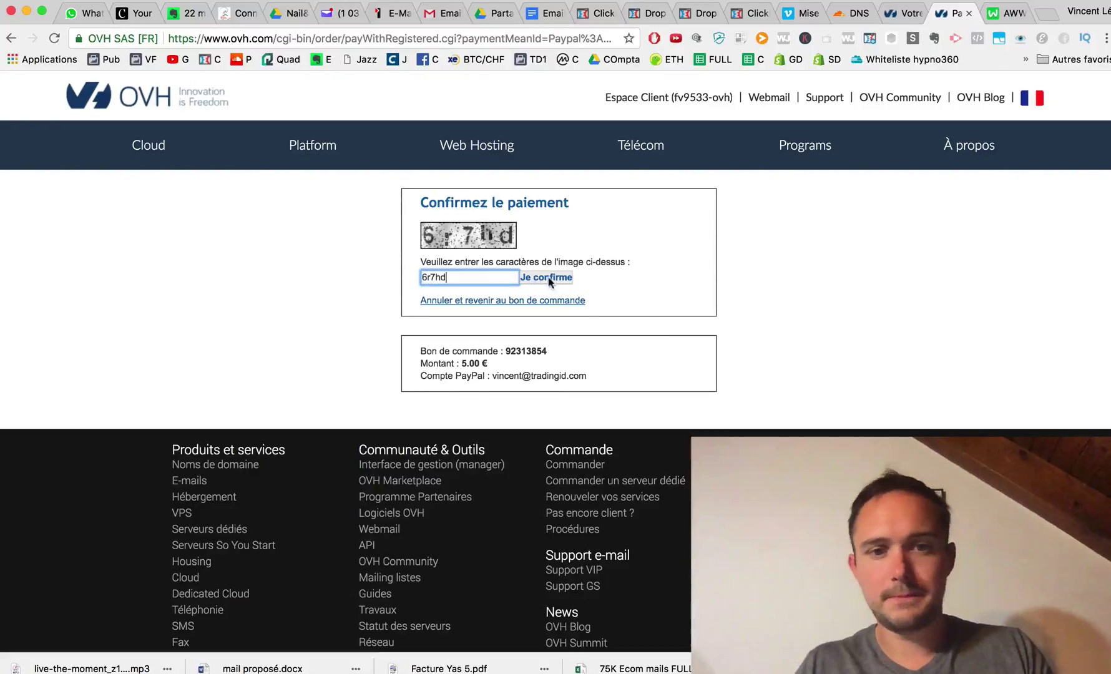
click(549, 280)
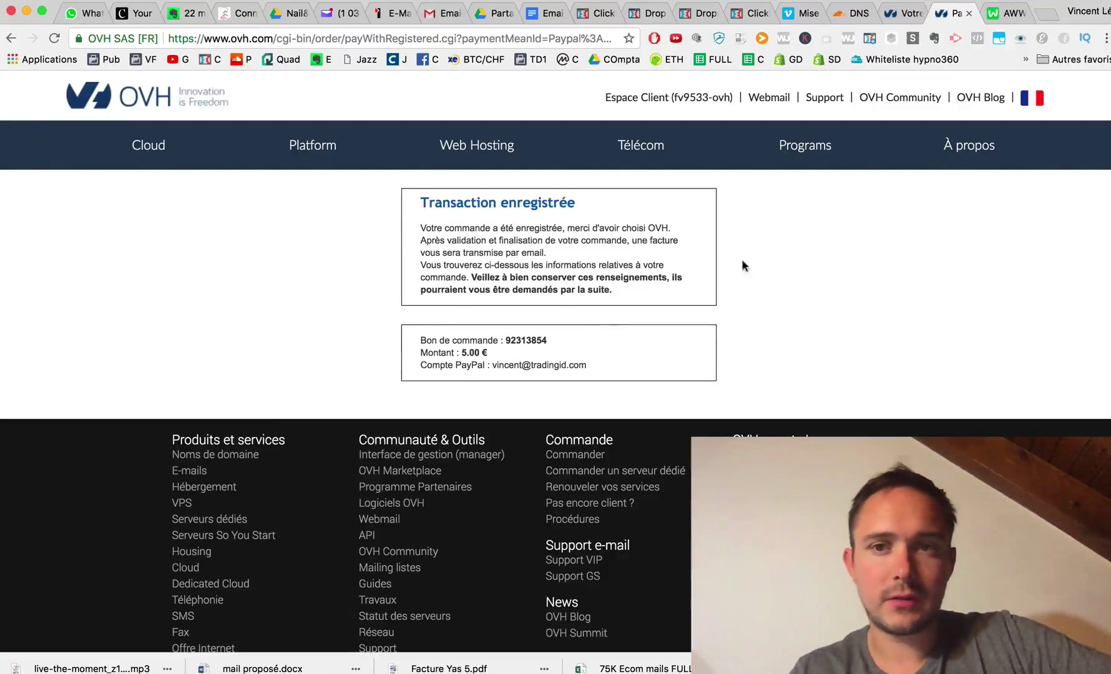
click(856, 15)
scroll(651, 305, down, 6)
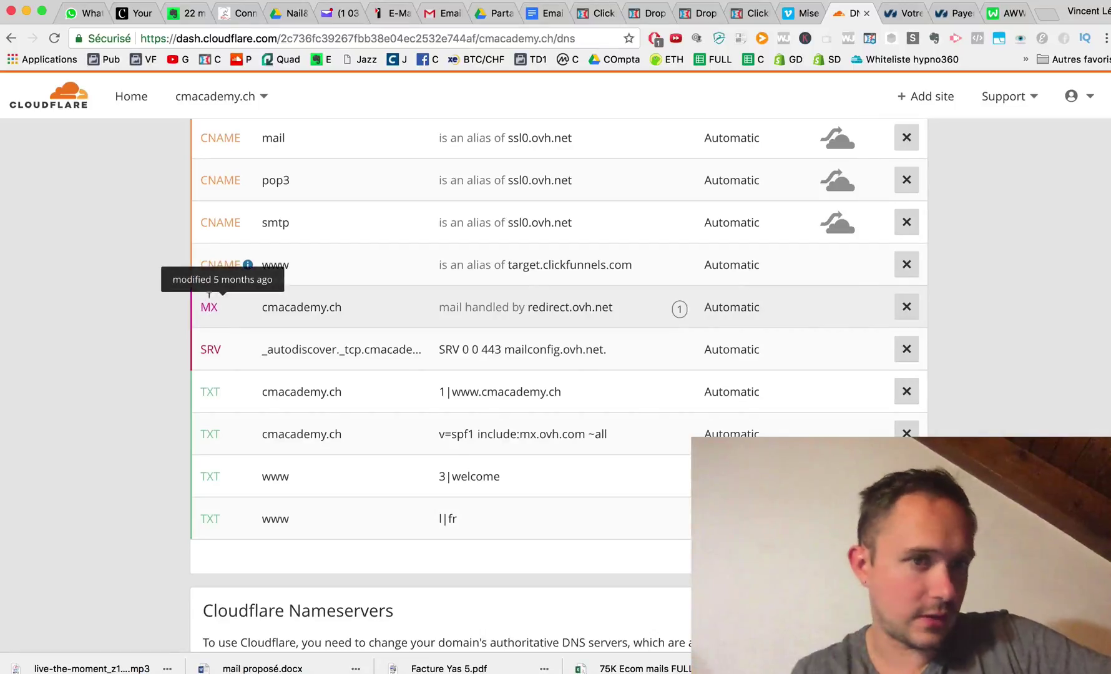
Delete the cmacademy.ch MX record pointing to redirect.ovh.net in Cloudflare.
scroll(209, 293, up, 10)
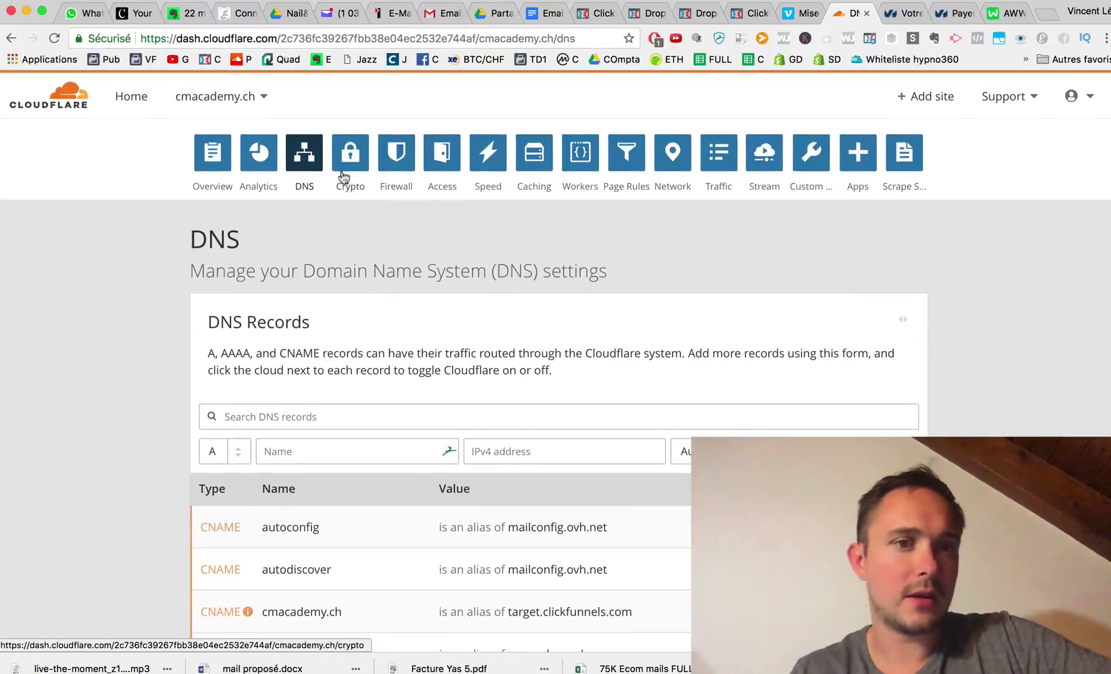
scroll(261, 367, down, 10)
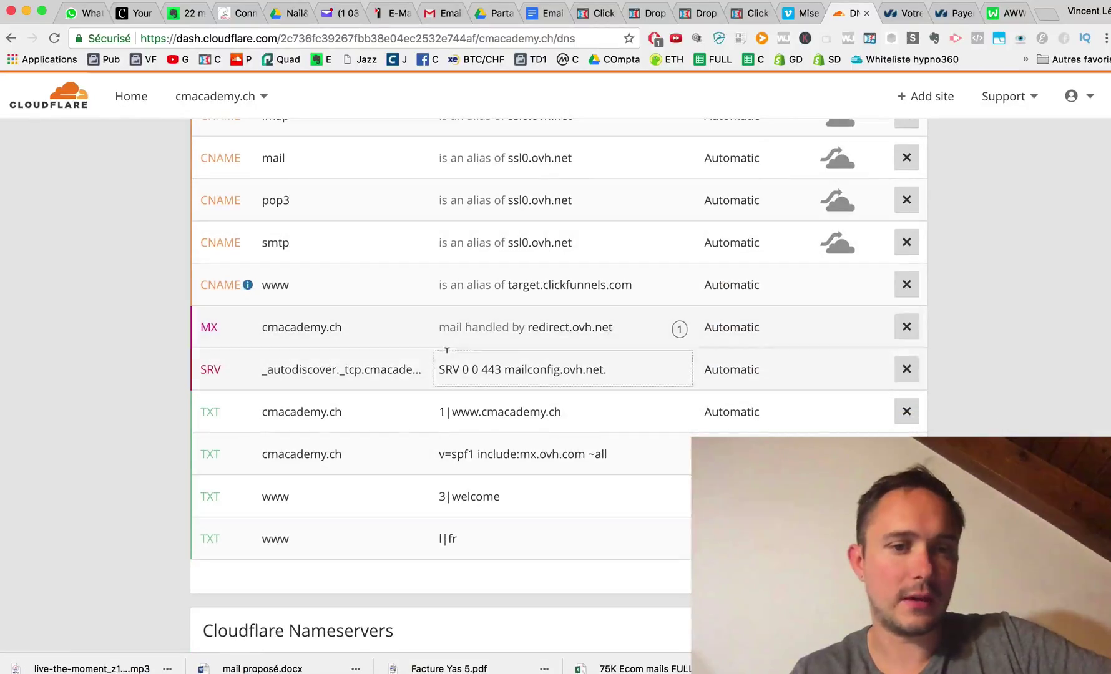
click(907, 327)
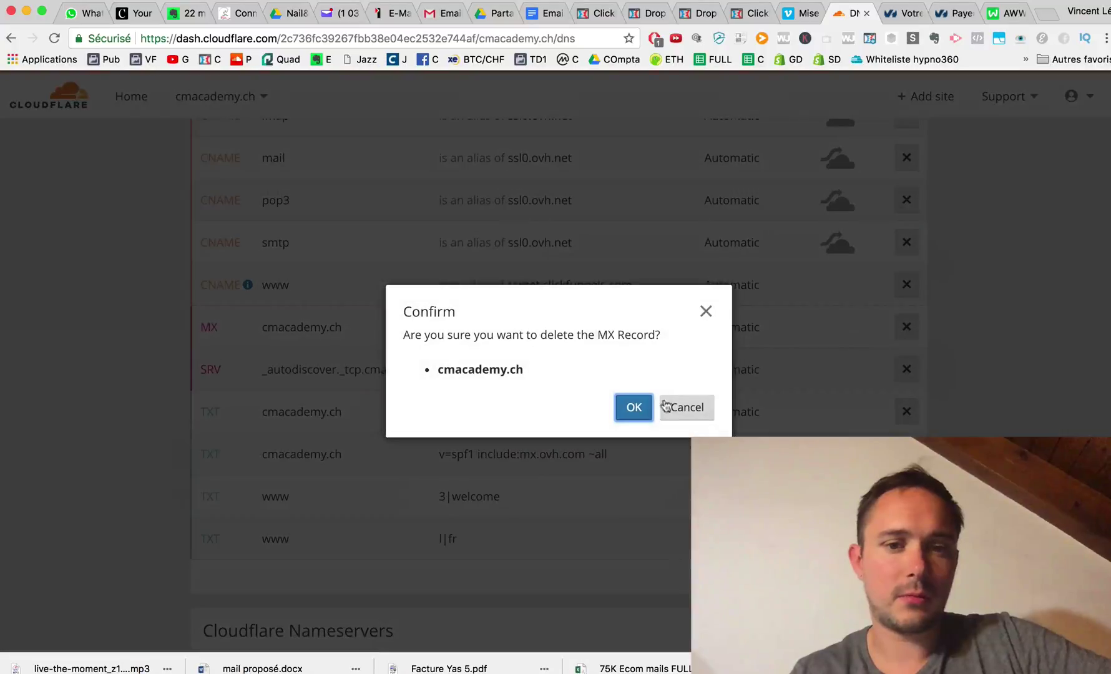
click(633, 408)
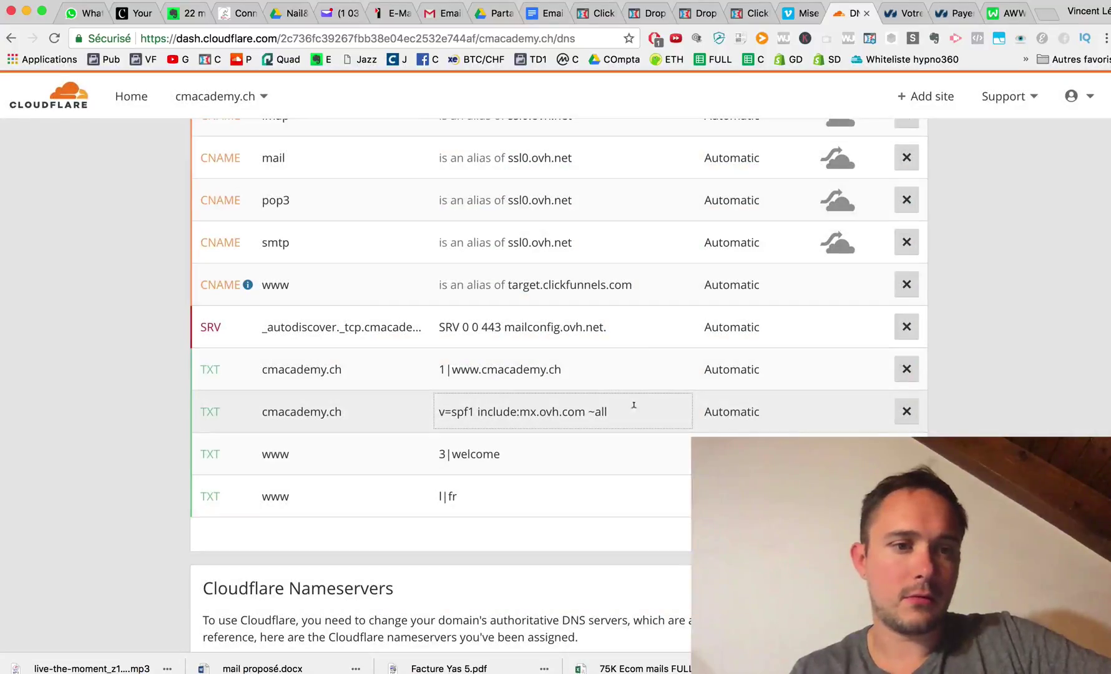
scroll(633, 406, up, 10)
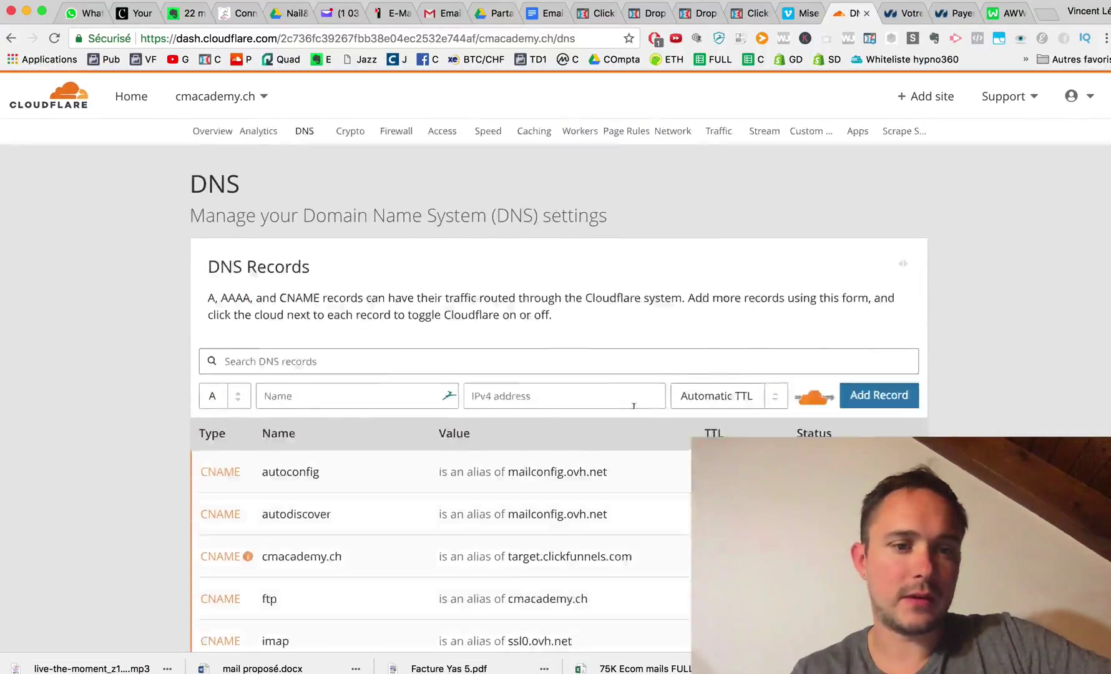
scroll(623, 394, down, 1)
click(904, 13)
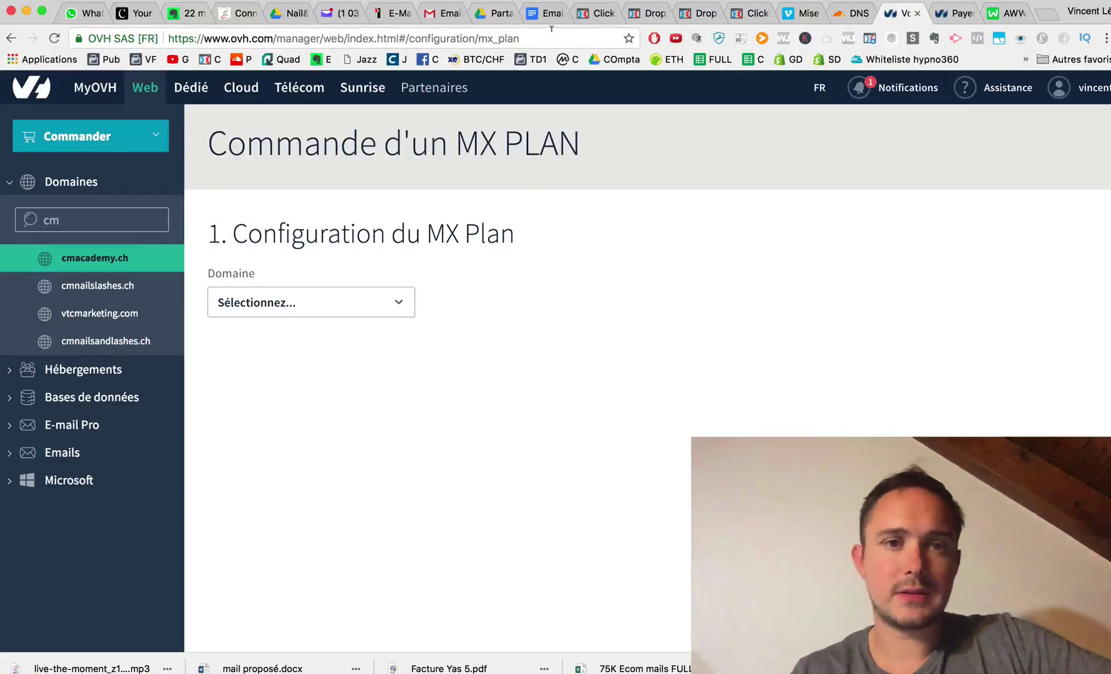
Reload the MX Plan order page and close the payment confirmation tab.
click(552, 37)
key(Return)
click(955, 13)
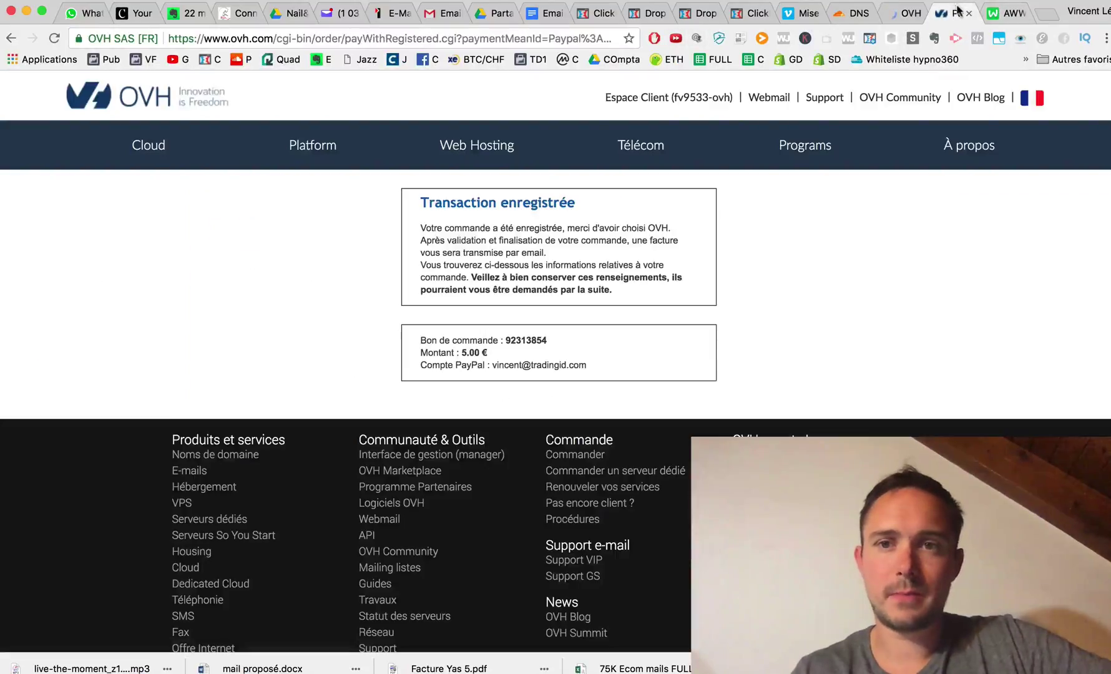
click(967, 13)
click(902, 13)
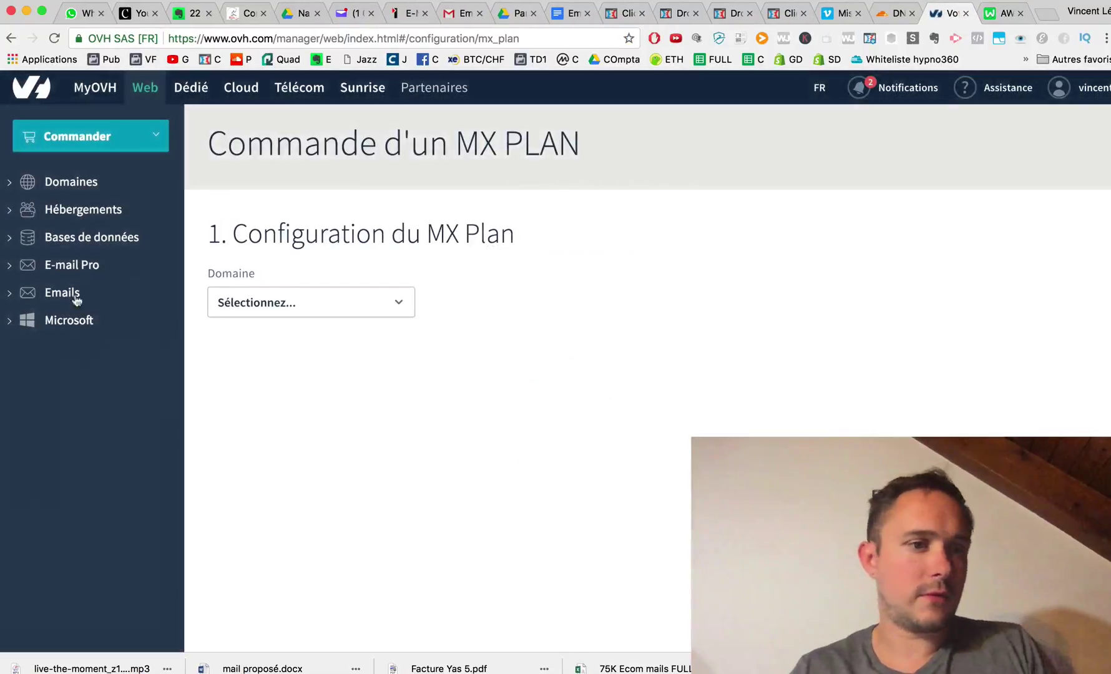
Search email domains for 'cm' and view cmacademy.ch's Emails tab.
click(69, 292)
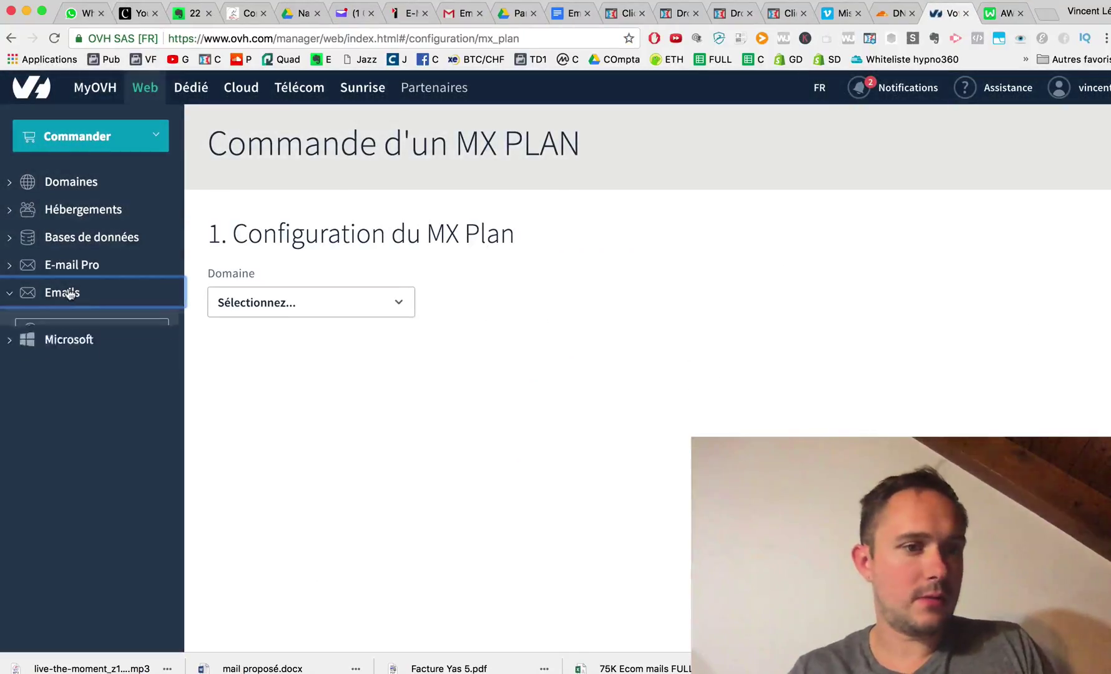
click(91, 333)
text(cm)
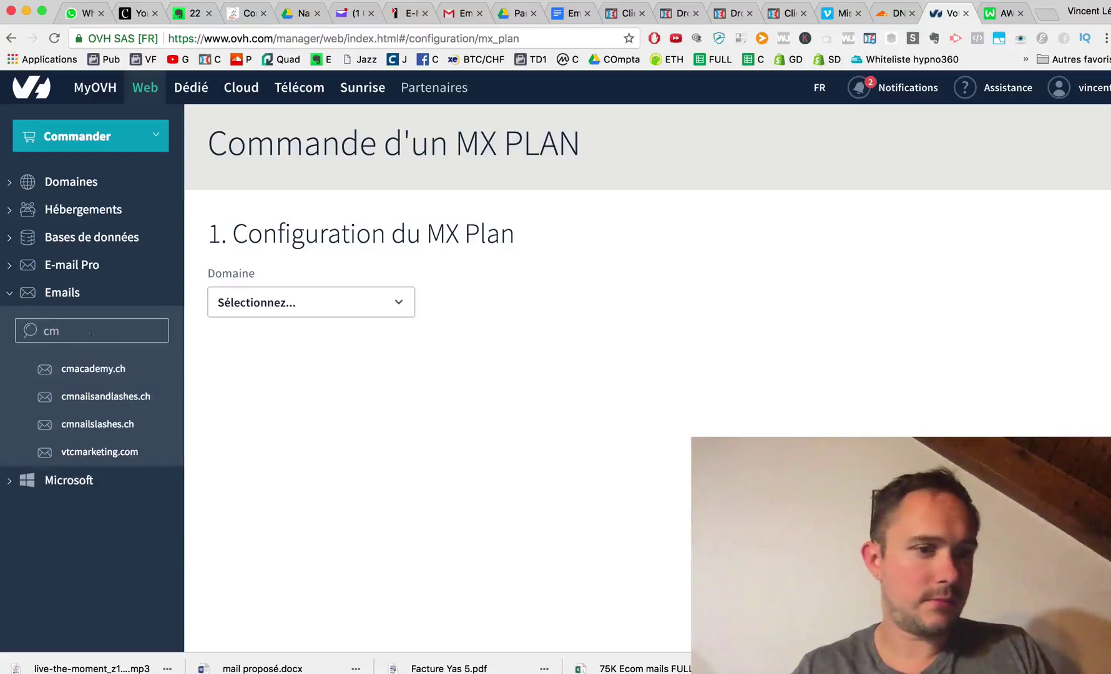
click(94, 368)
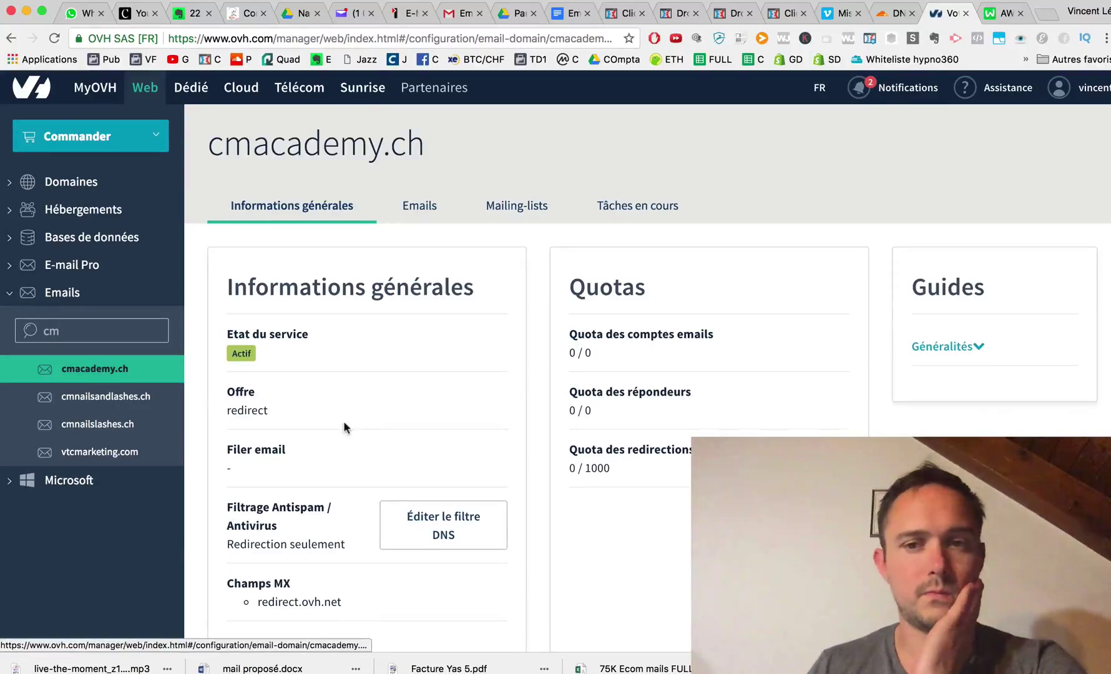
click(423, 209)
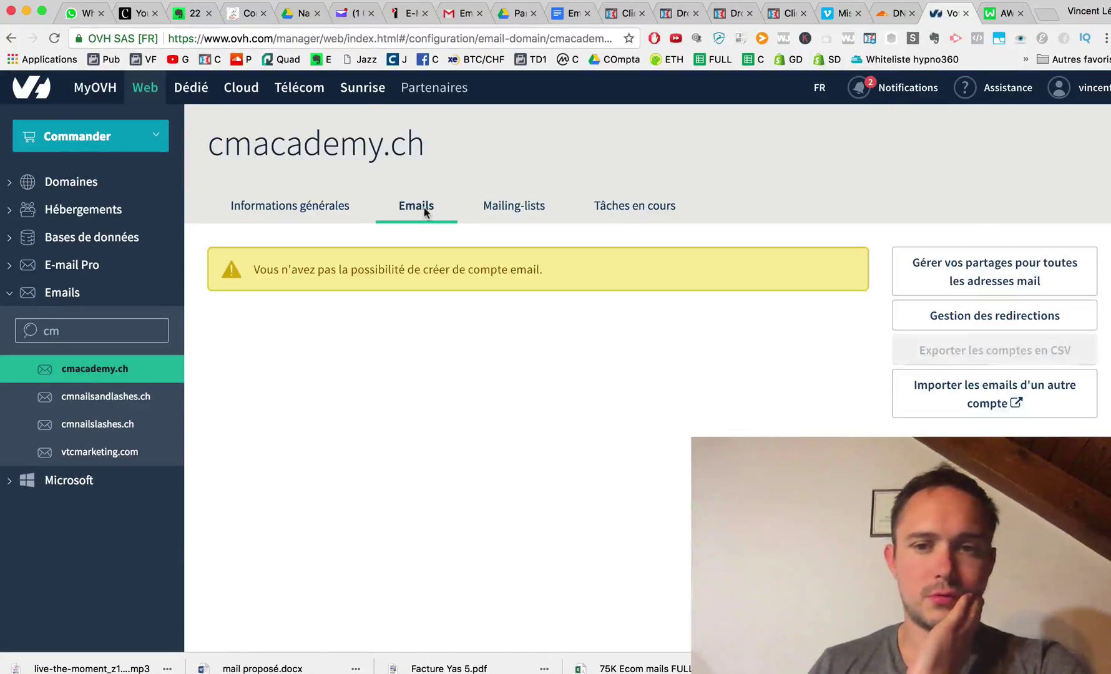
scroll(424, 207, down, 4)
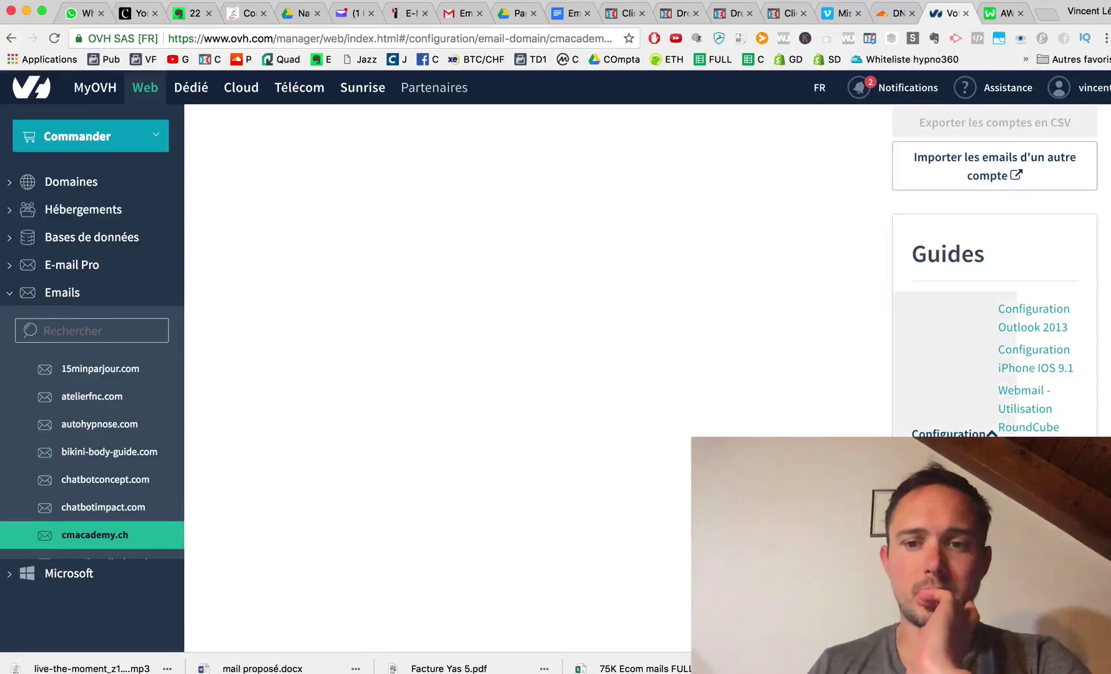
Copy the MX target mx0.mail.ovh.net. from the OVH guide's Étape 2 table.
click(949, 437)
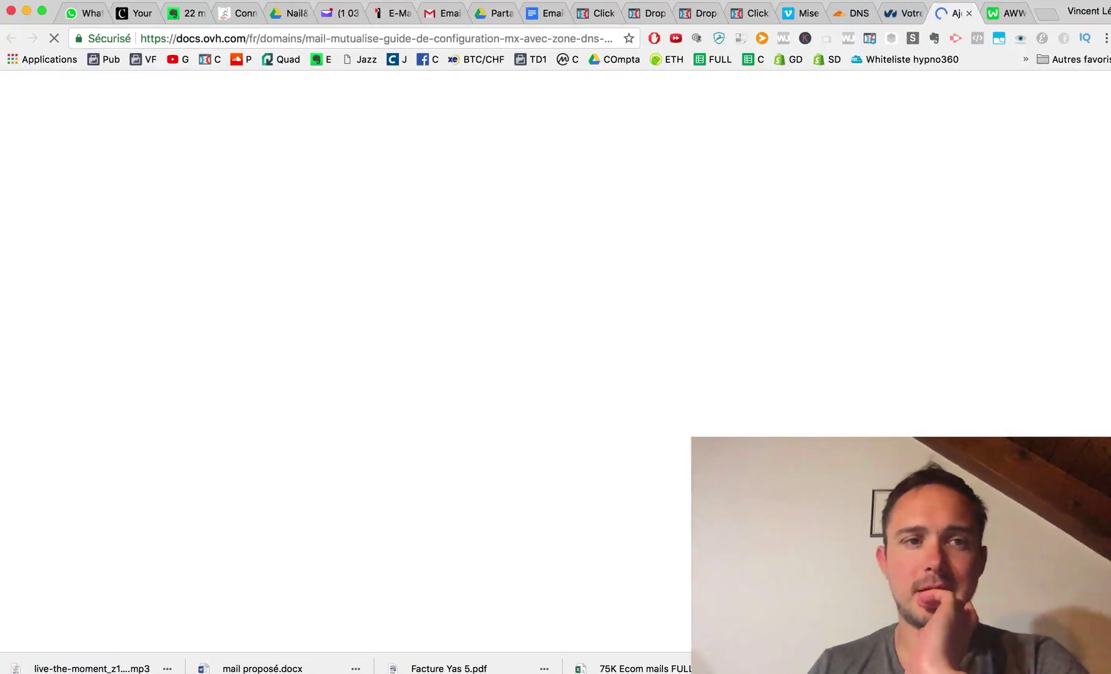
scroll(556, 374, down, 15)
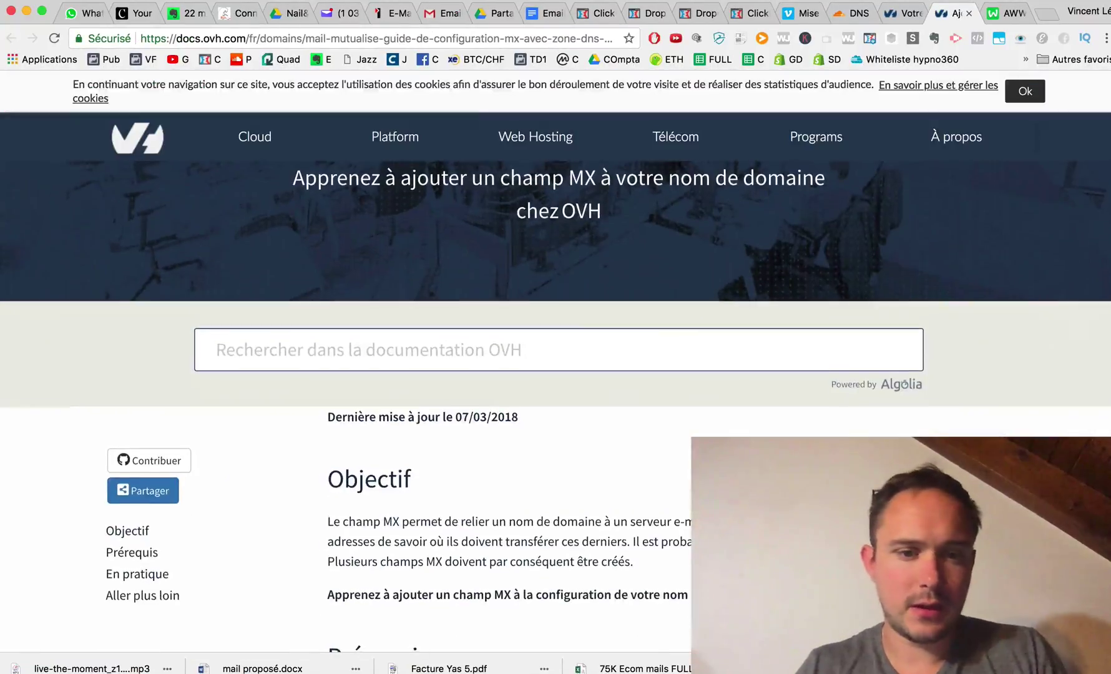
scroll(681, 406, down, 6)
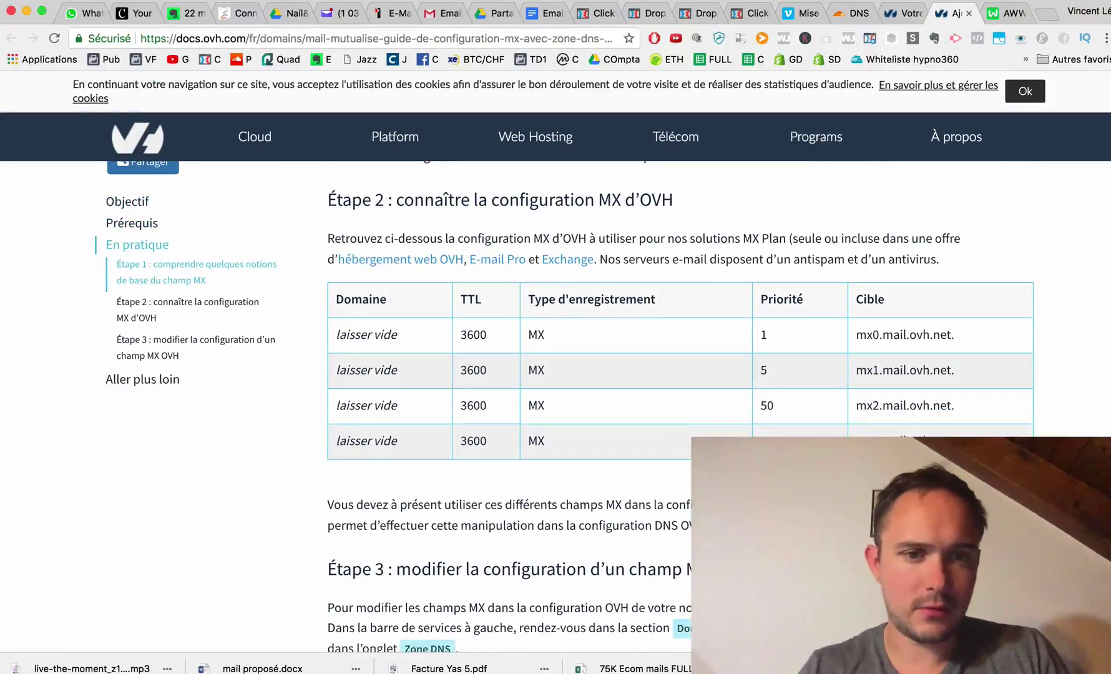
scroll(806, 387, down, 3)
scroll(806, 387, up, 3)
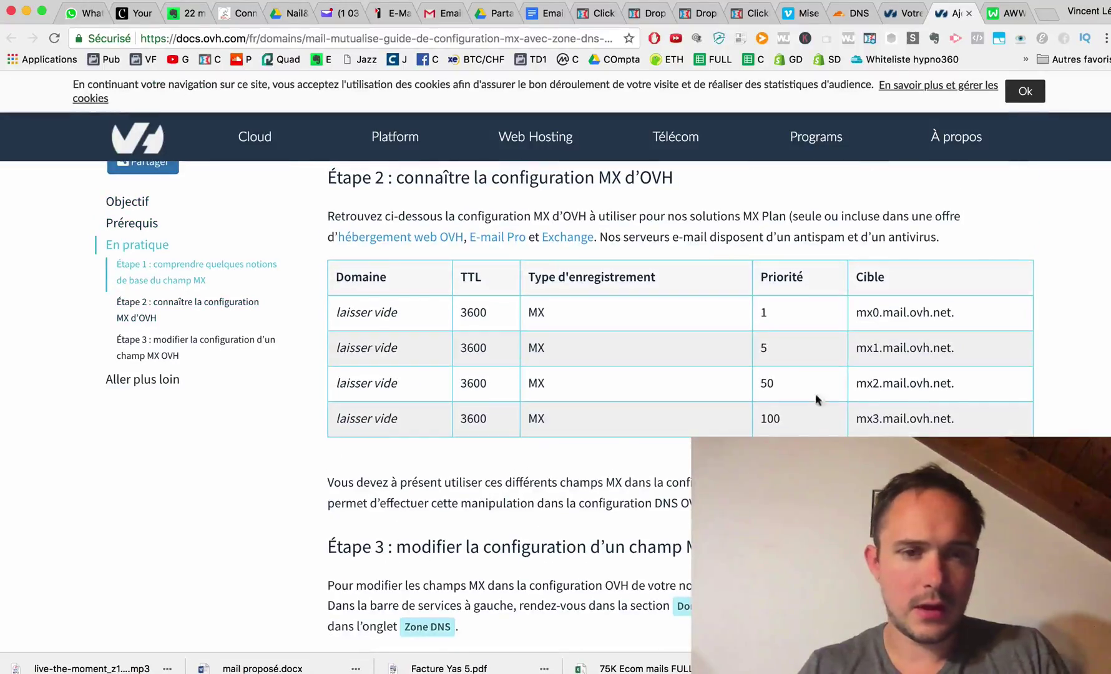
scroll(806, 388, up, 1)
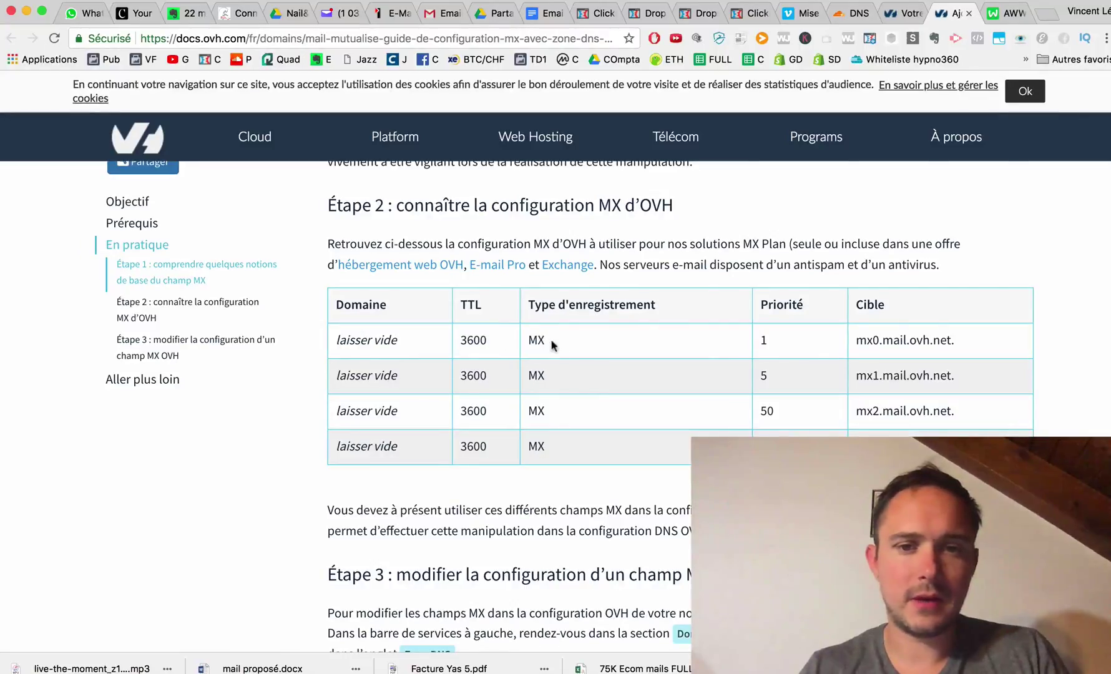
drag(959, 340, 849, 338)
key(super+c)
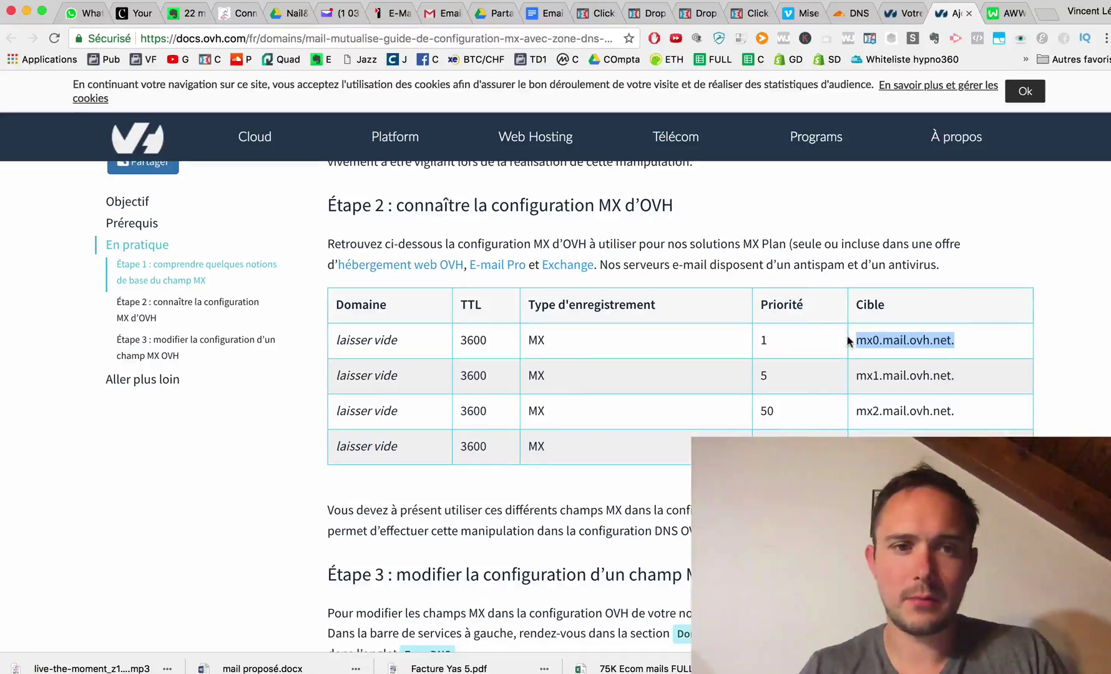
scroll(930, 359, down, 5)
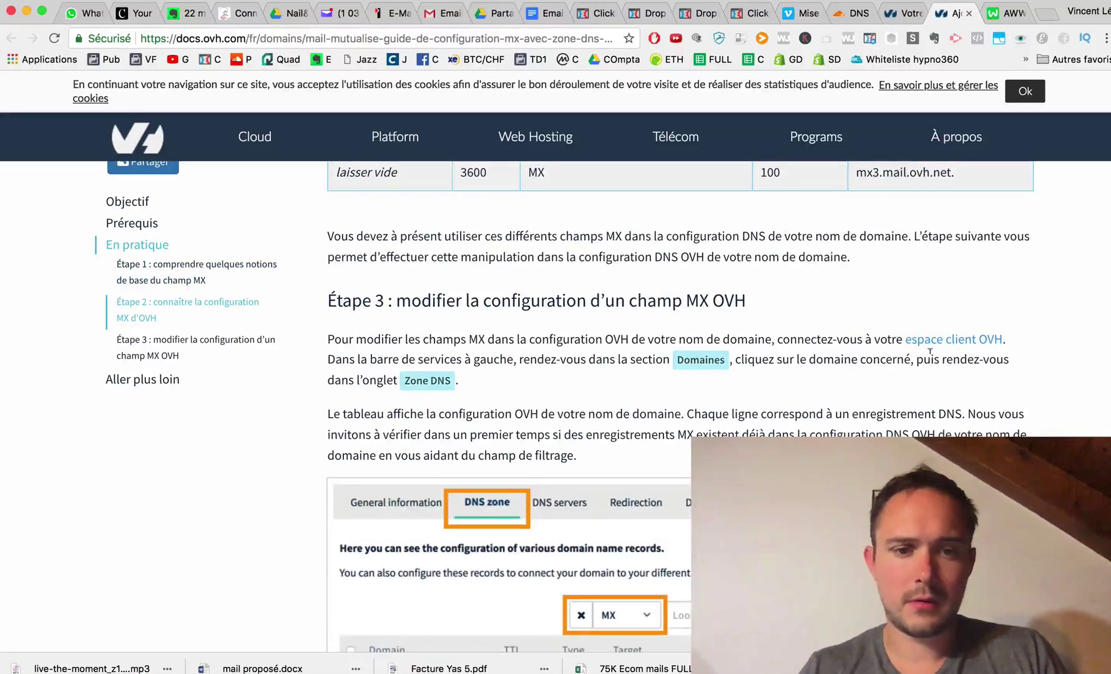
scroll(929, 353, up, 5)
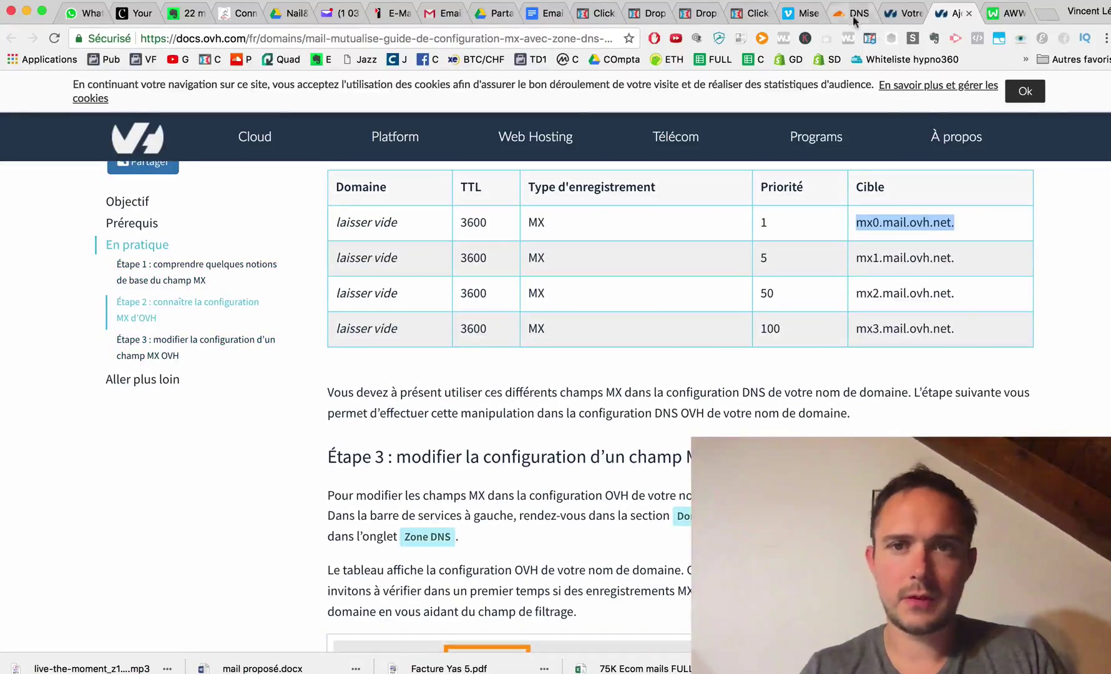
drag(854, 13, 902, 19)
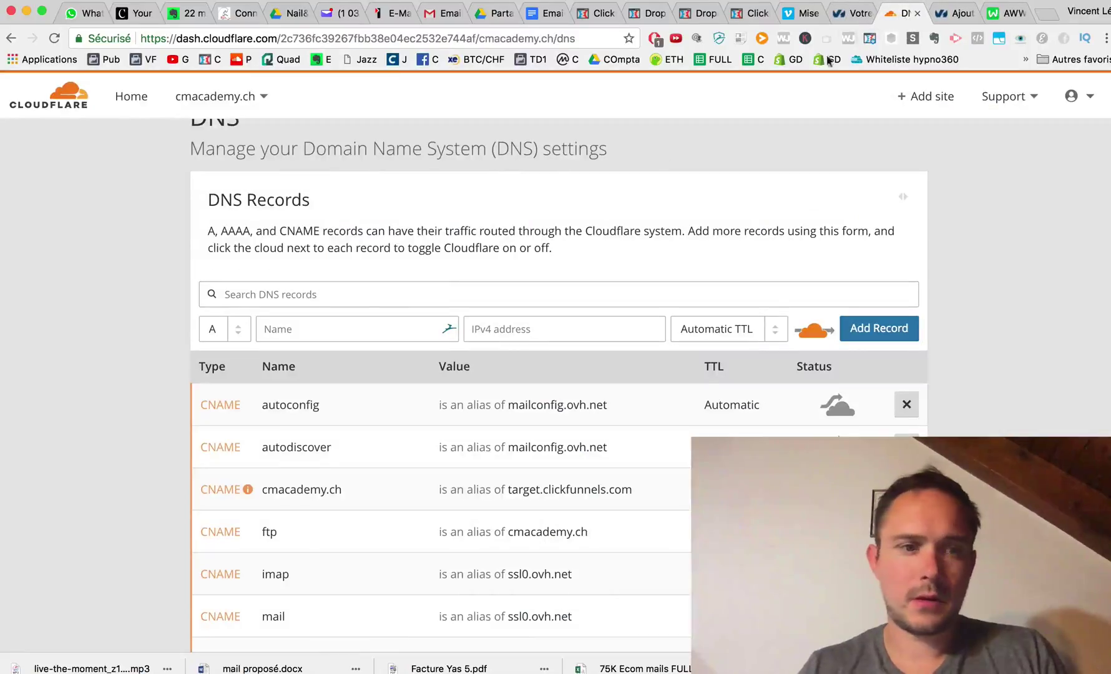
Add an MX record named @ pointing to mx0.mail.ovh.net. with priority 1.
click(225, 340)
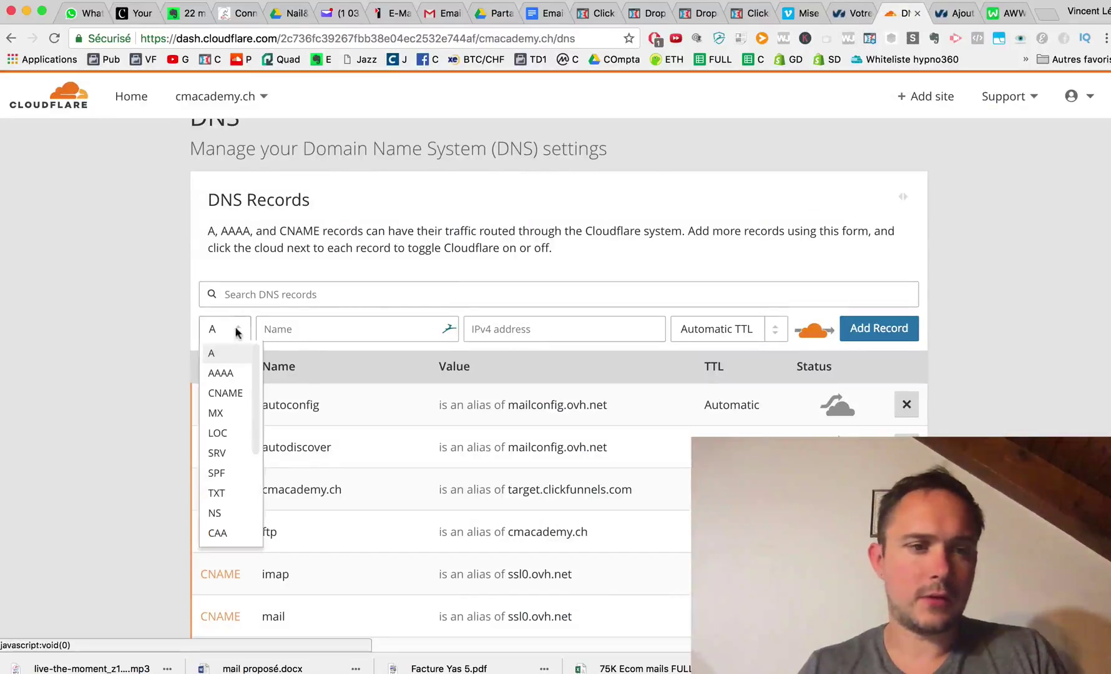
click(225, 410)
click(524, 328)
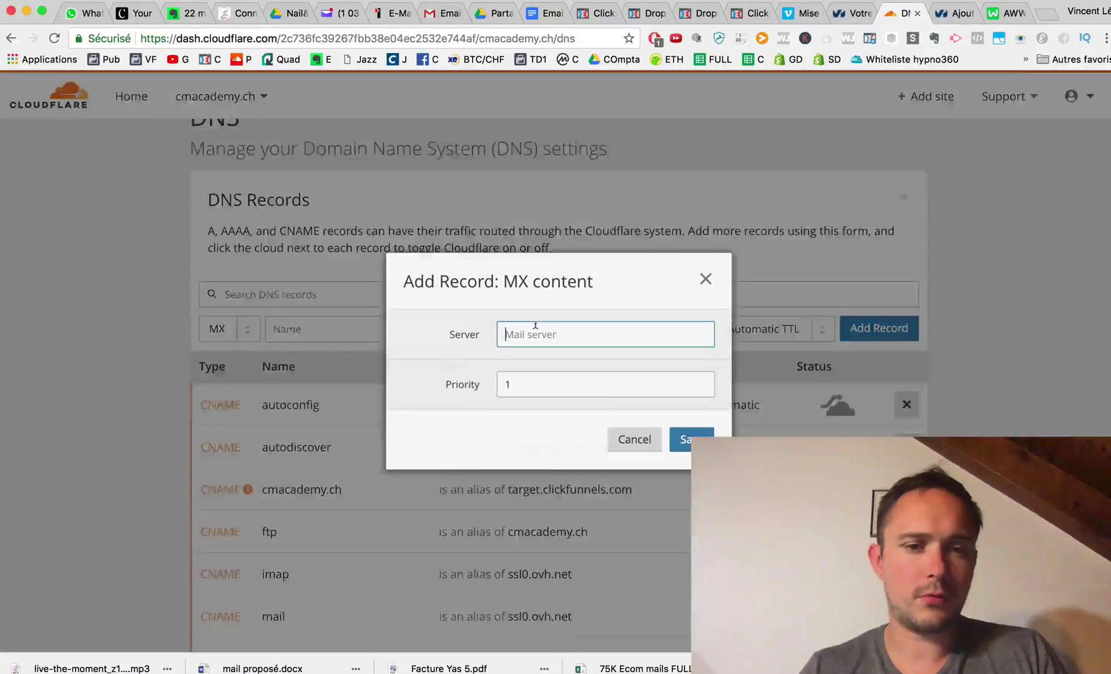
key(super+v)
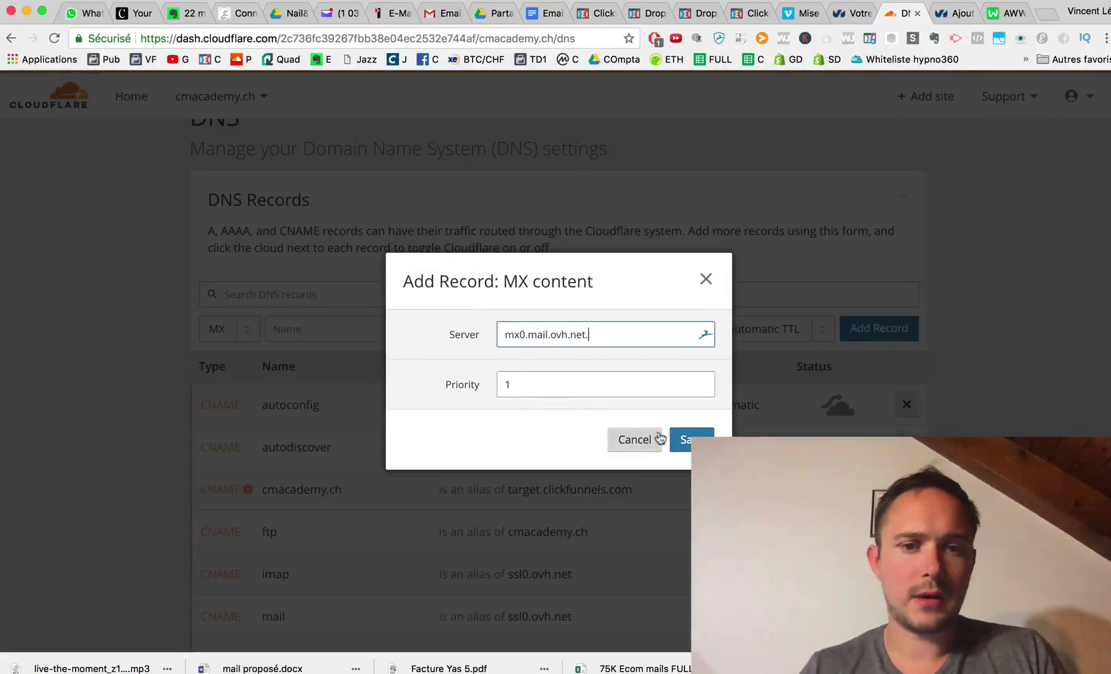
click(682, 440)
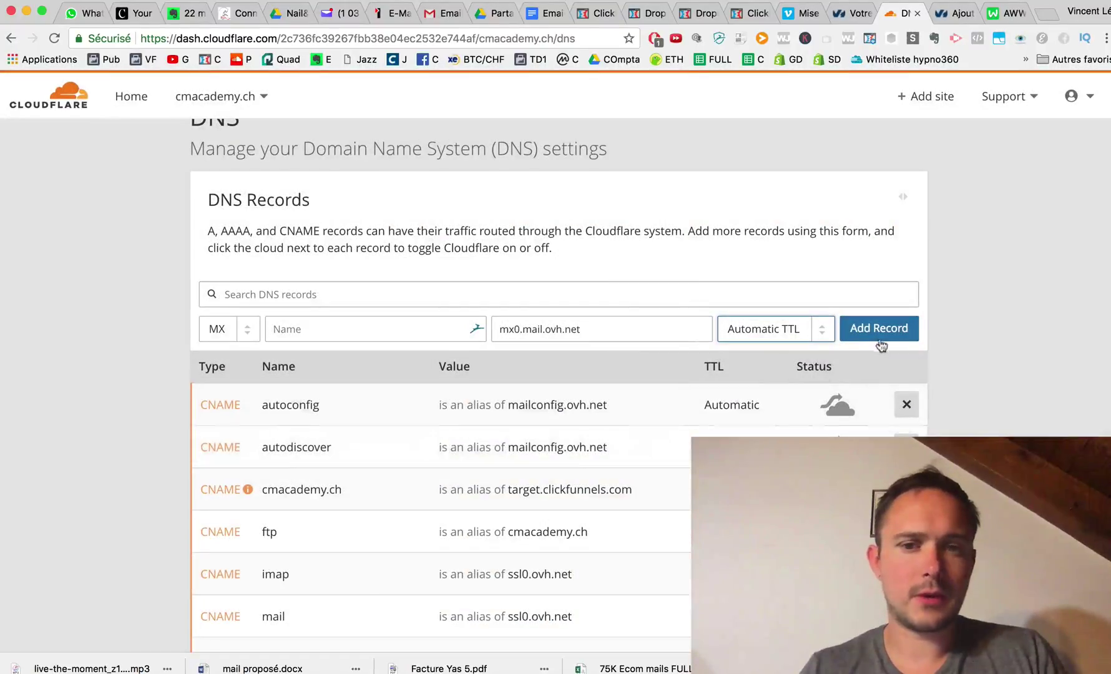
click(879, 330)
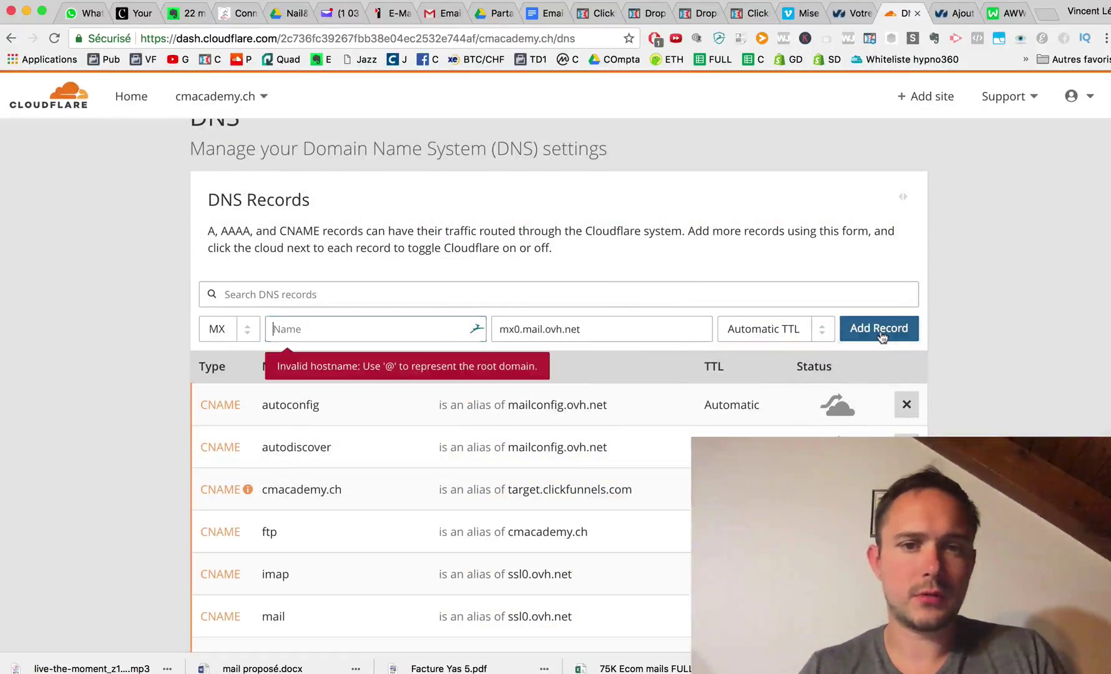
click(374, 329)
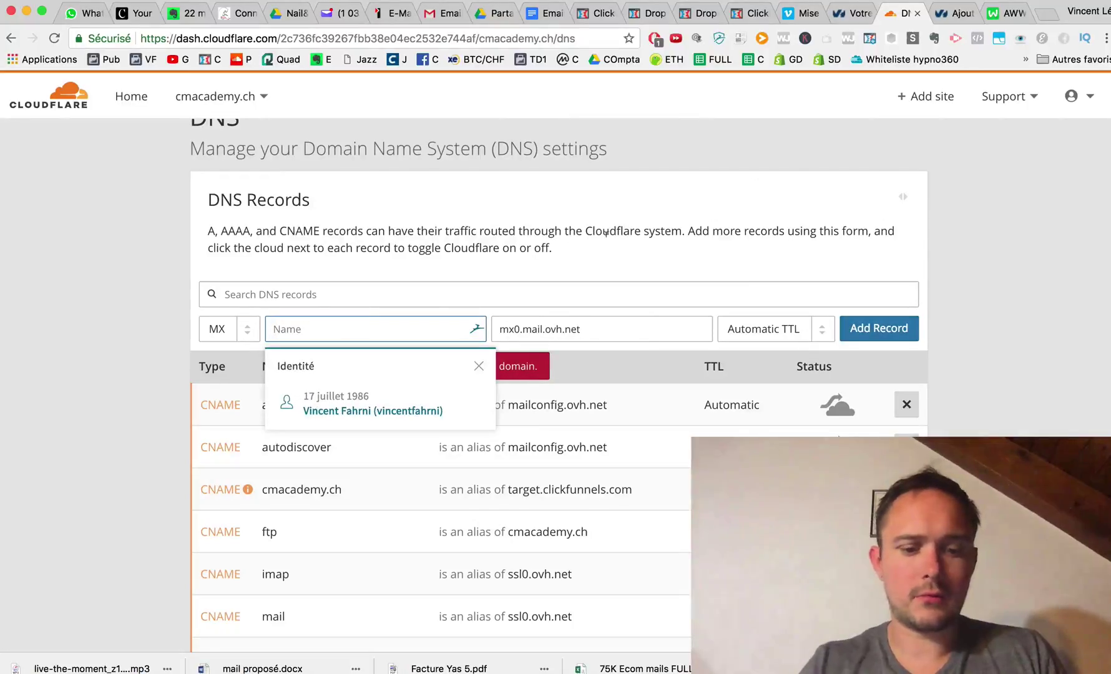
text(@)
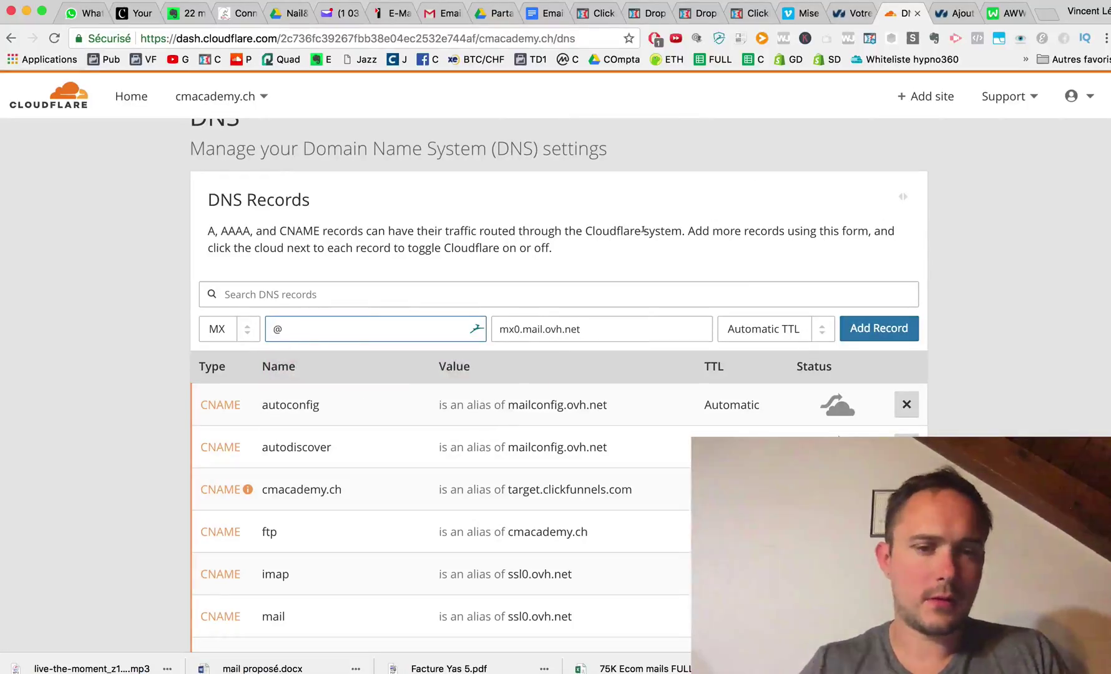
click(874, 330)
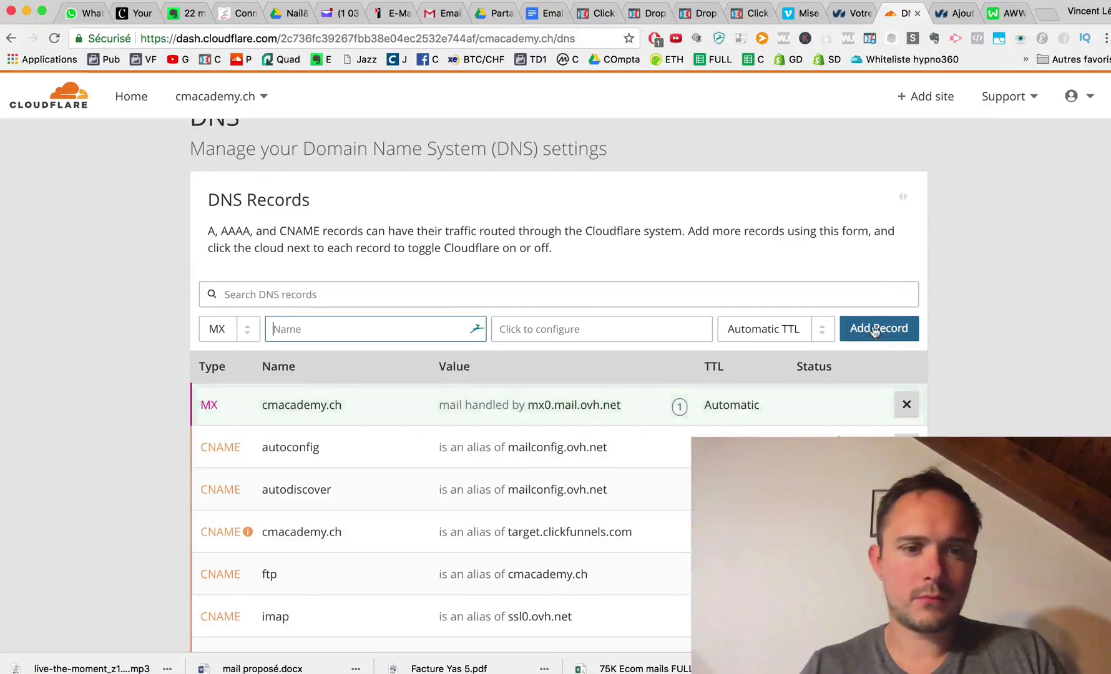
click(953, 13)
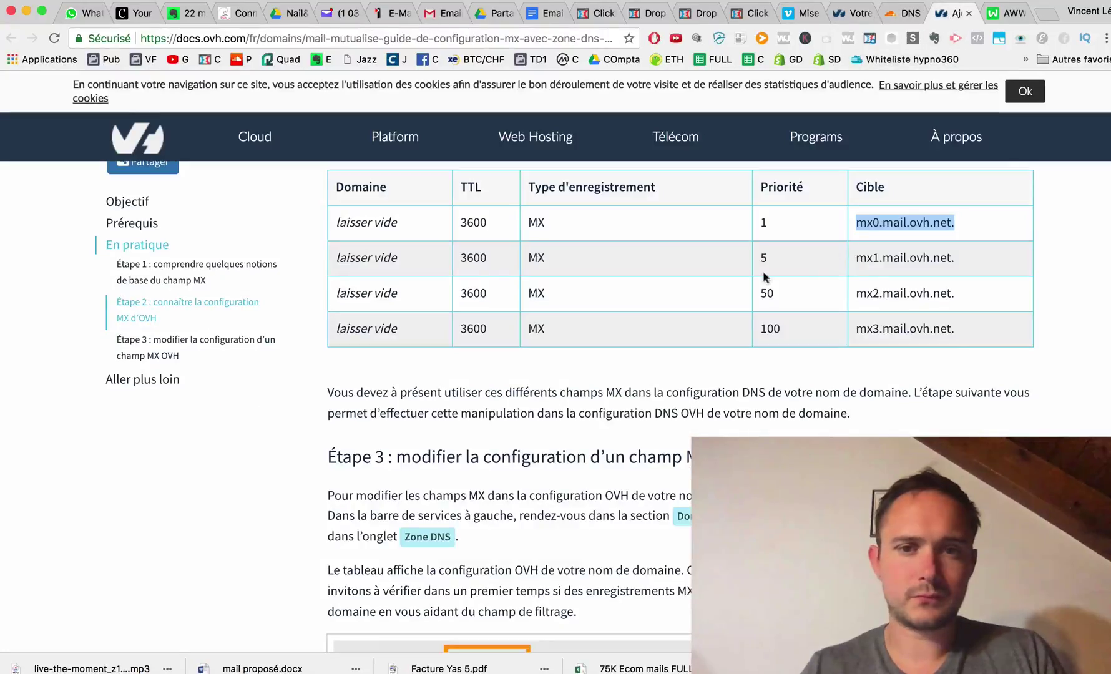
Add an @ MX record in Cloudflare pointing to mx1.mail.ovh.net with priority 5.
drag(959, 253, 859, 251)
key(super+c)
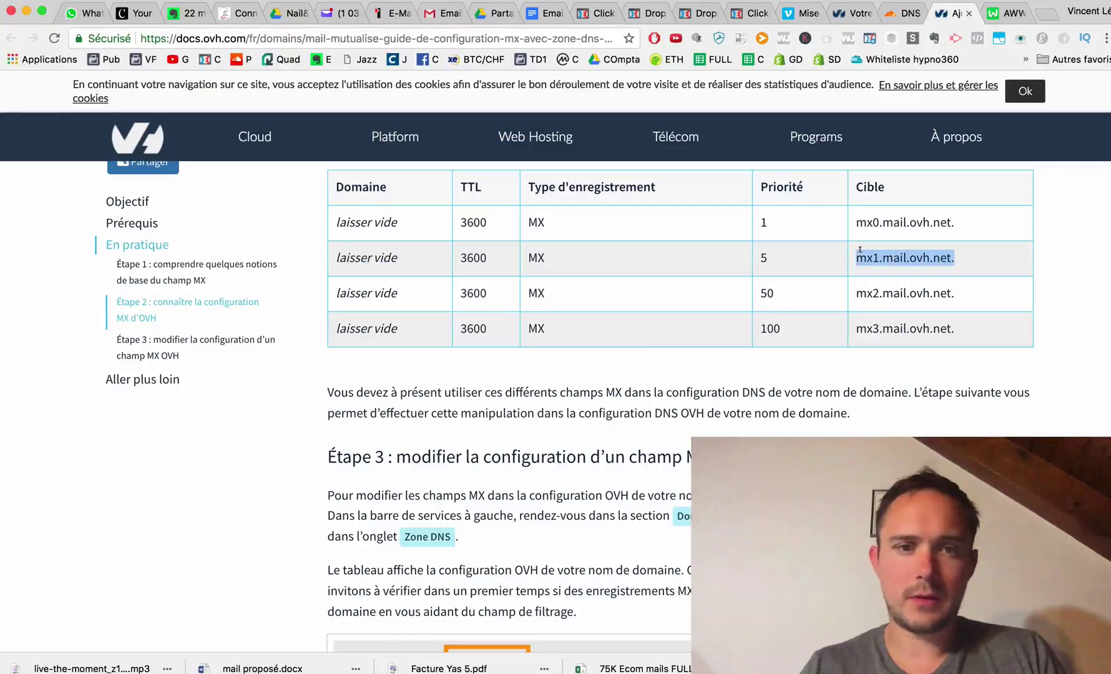
click(905, 12)
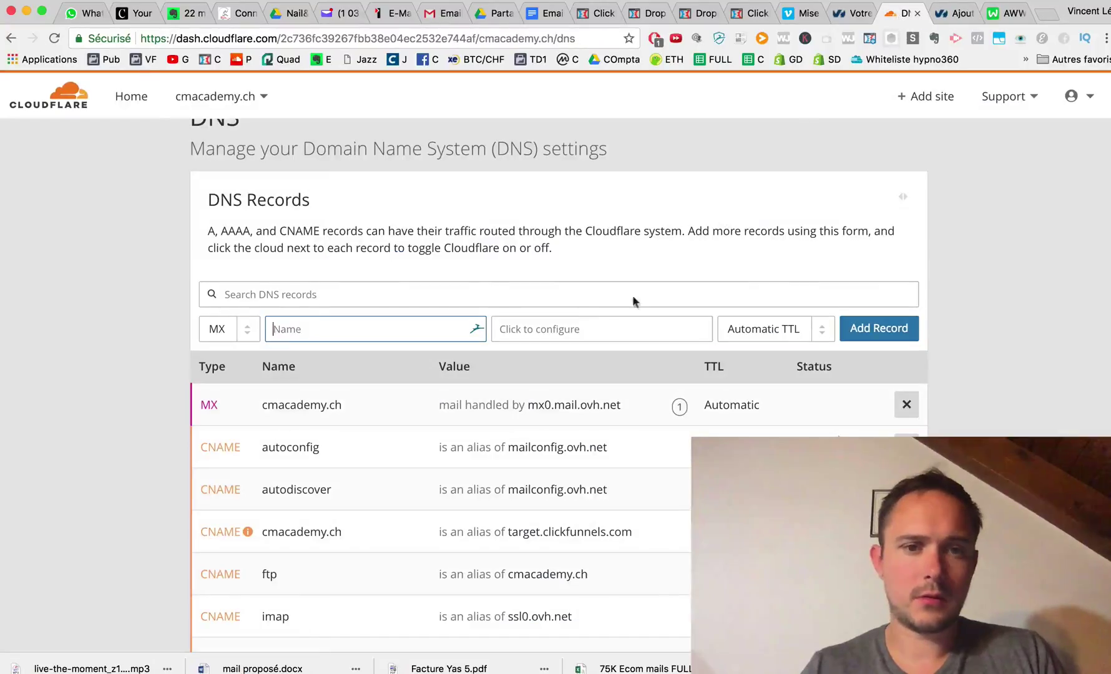
text(@)
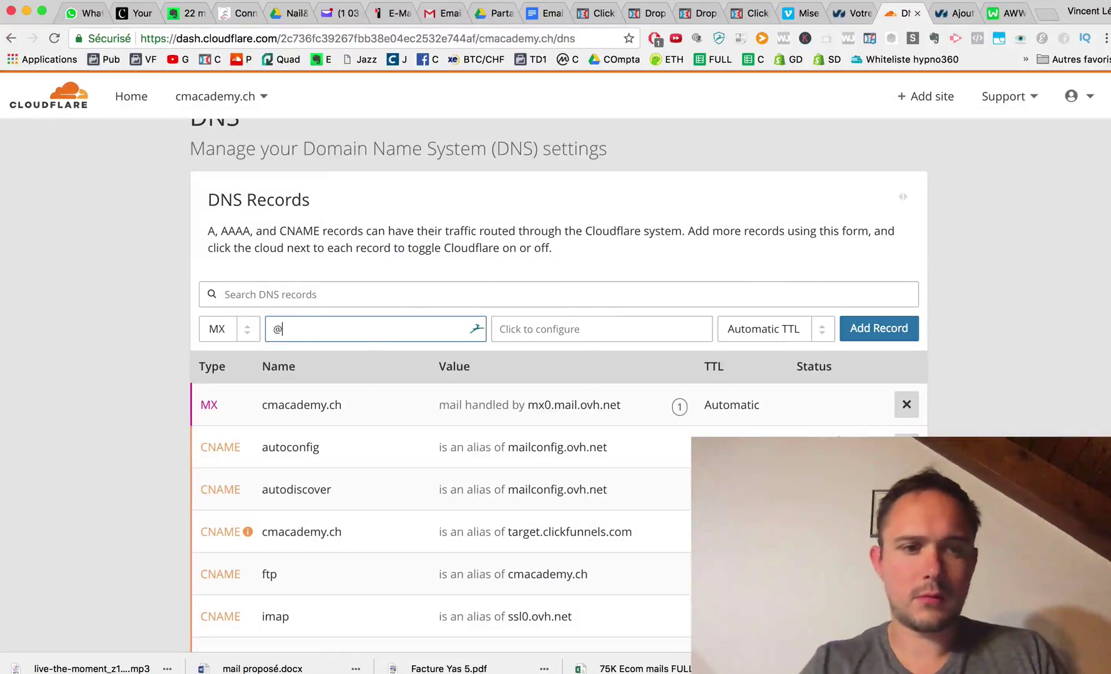
click(526, 328)
key(super+v)
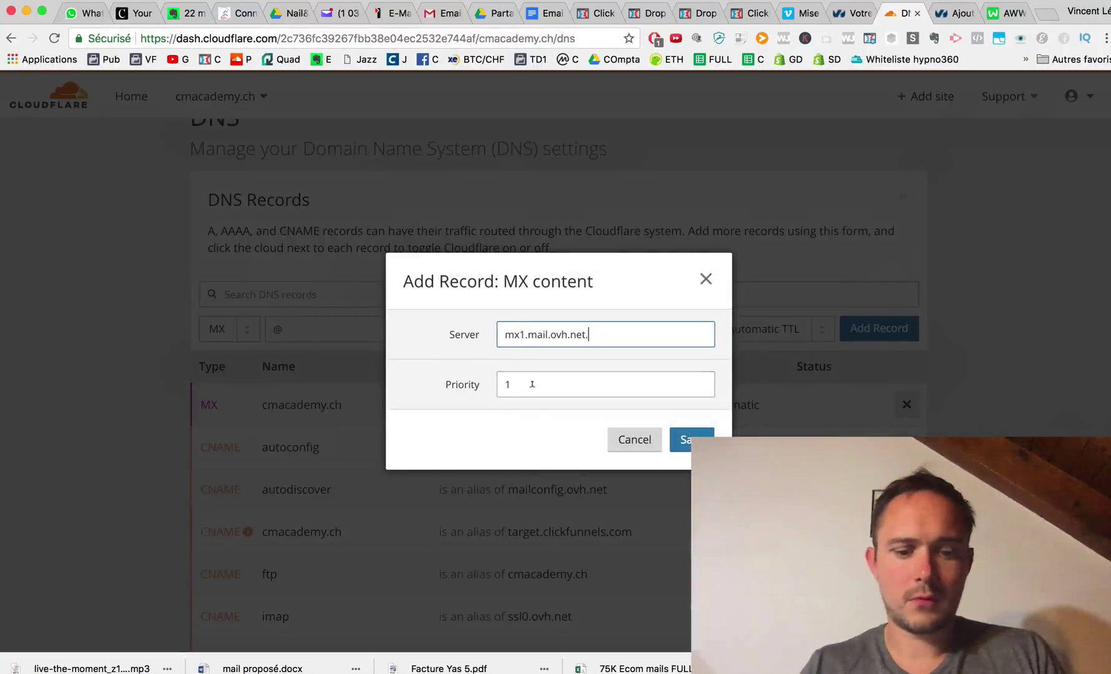
click(532, 385)
key(BackSpace)
text(5)
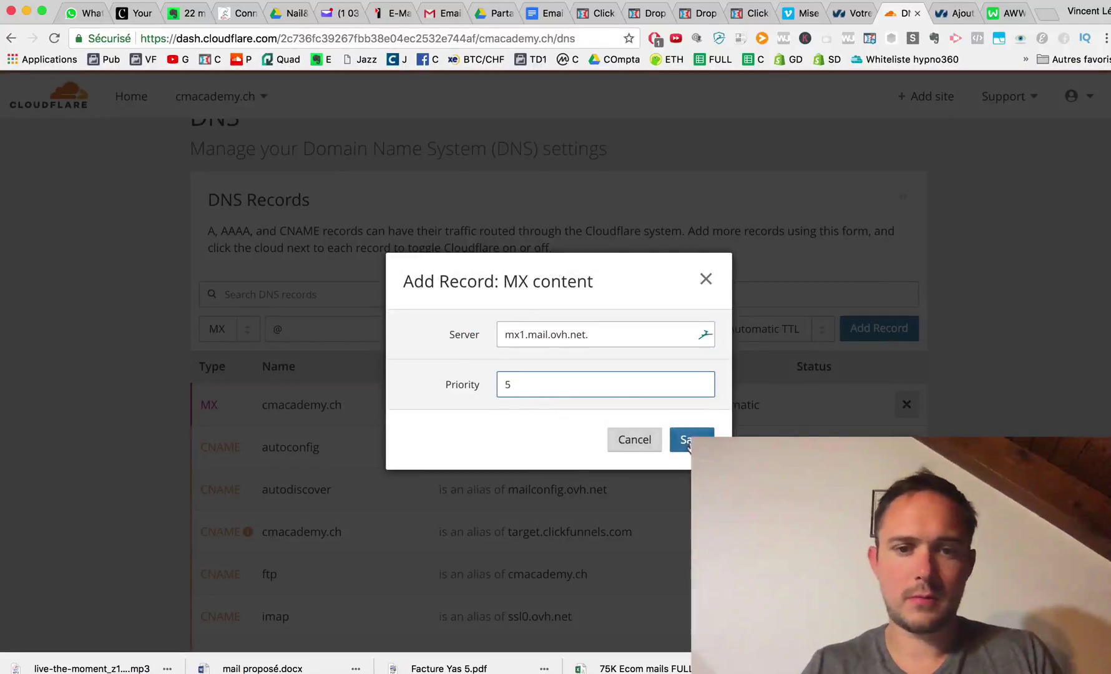
click(681, 439)
click(861, 335)
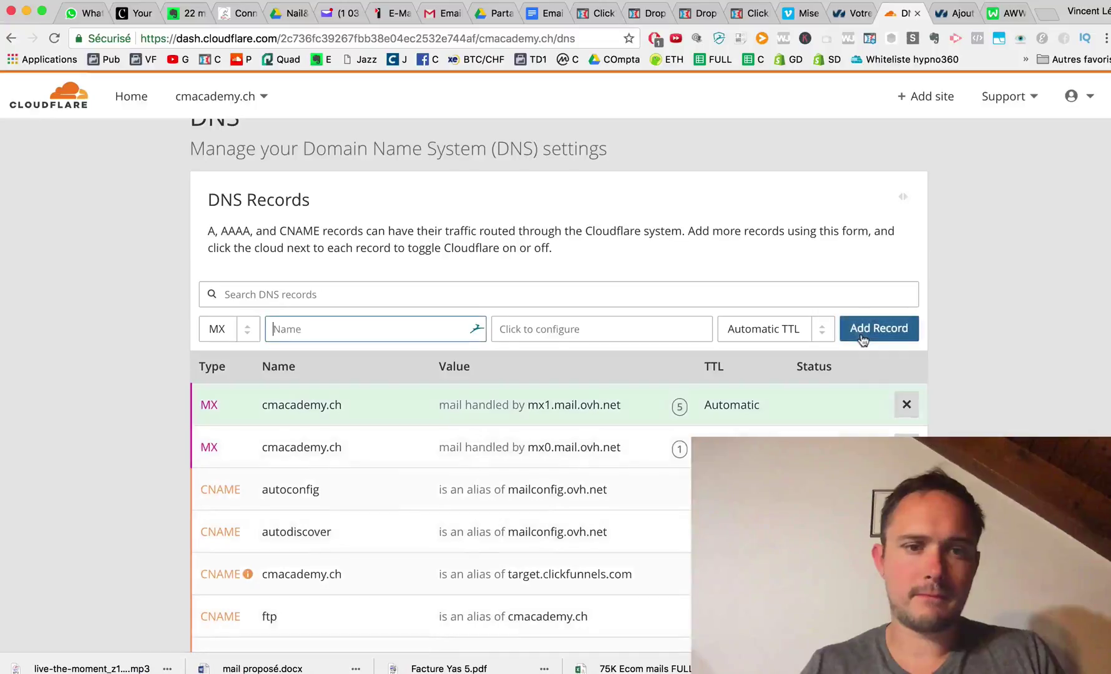
Add an @ MX record for mx2.mail.ovh.net with priority 50.
click(952, 13)
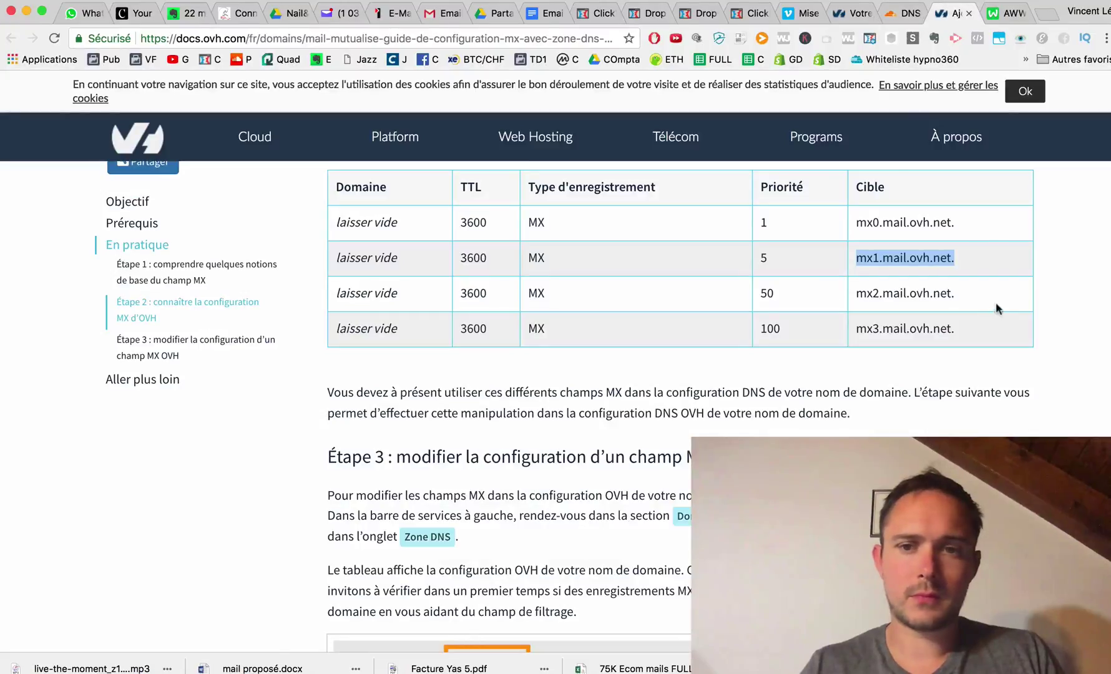
drag(976, 296, 858, 290)
key(super+c)
click(903, 13)
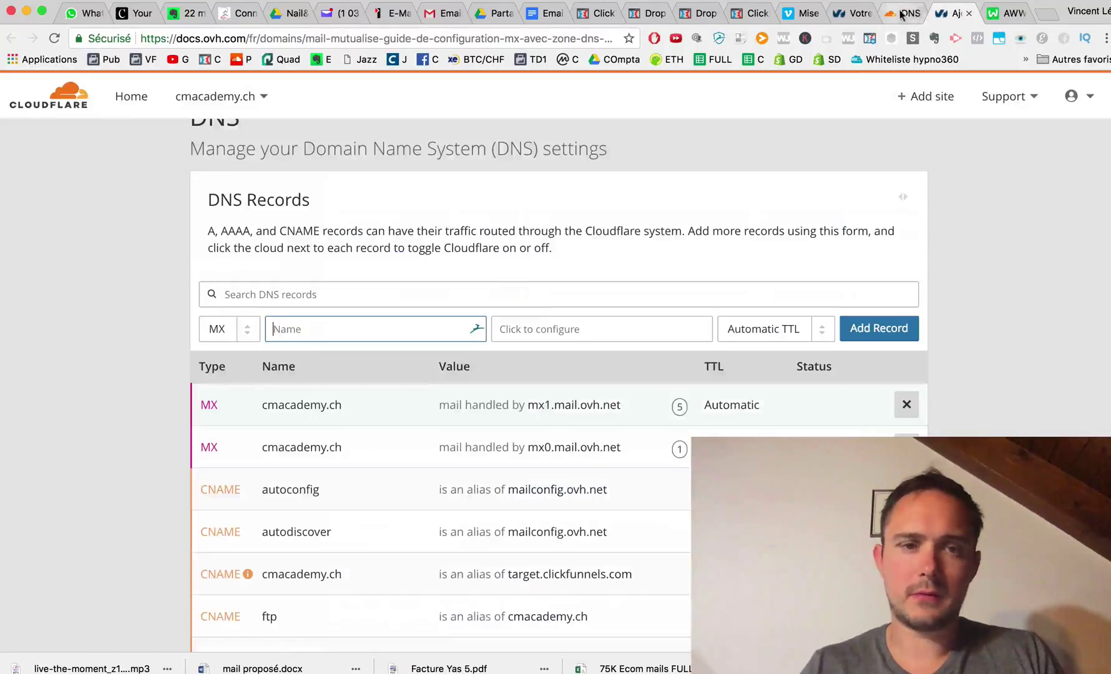
click(557, 329)
key(super+v)
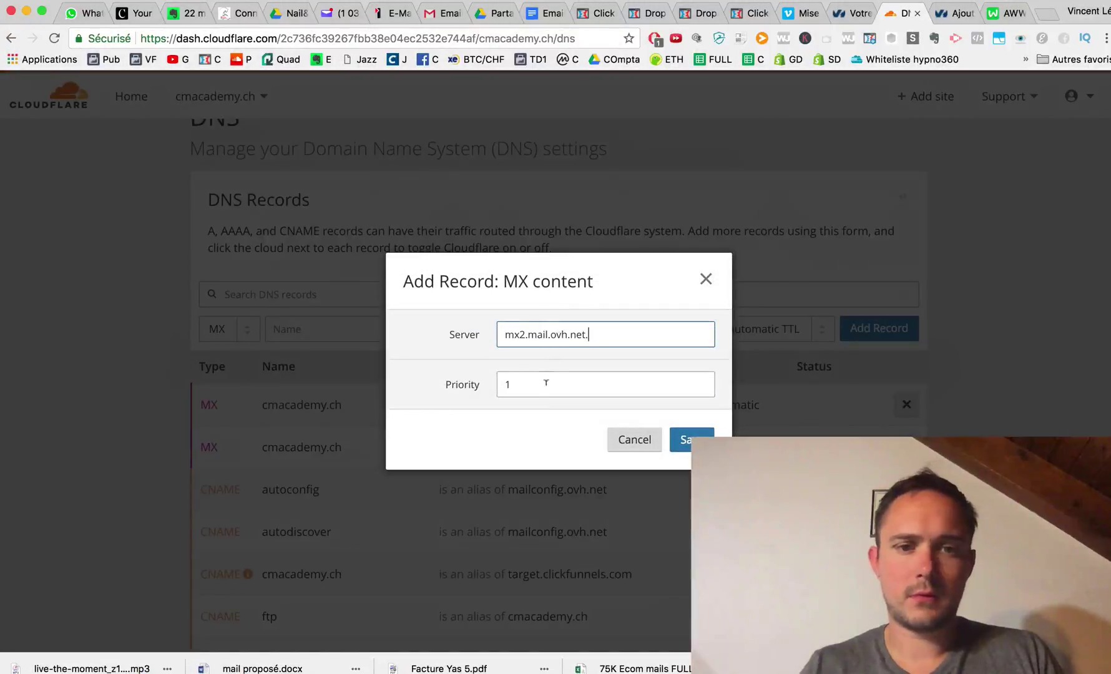
click(540, 385)
key(BackSpace)
text(5)
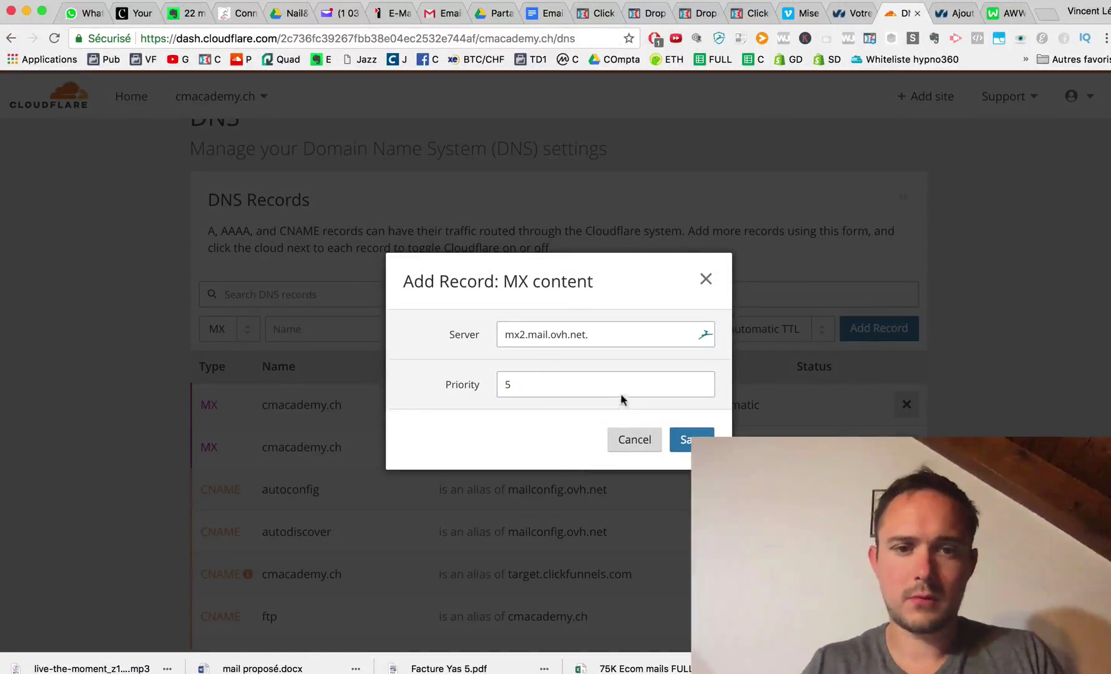
click(621, 388)
text(0)
click(680, 440)
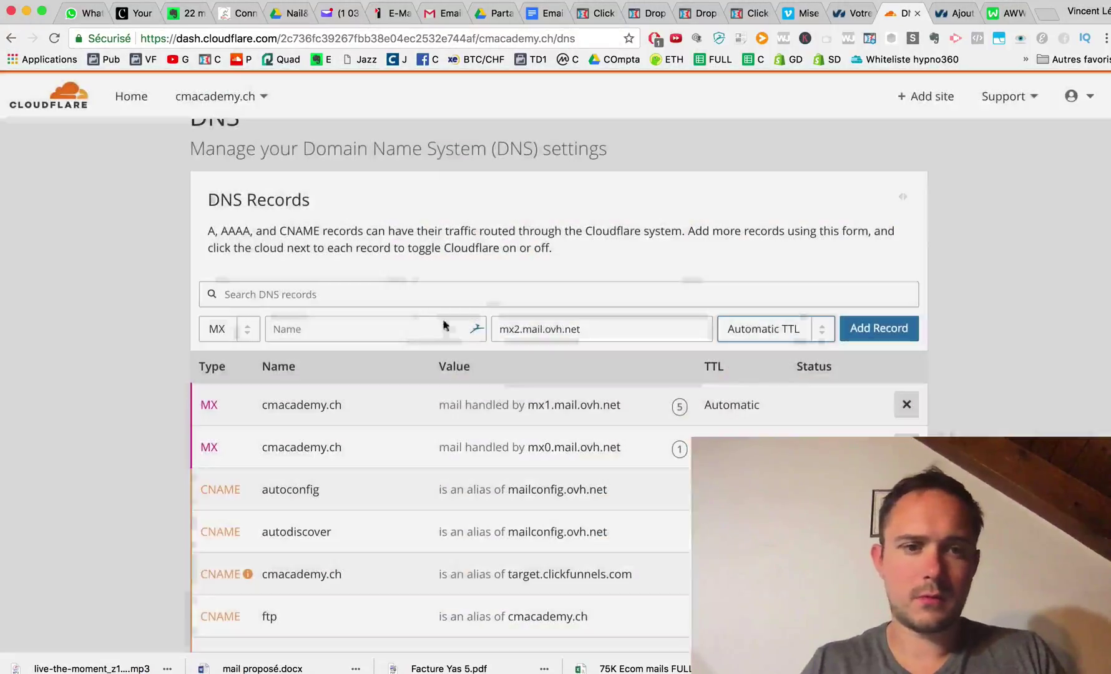
click(392, 328)
text(@)
click(878, 328)
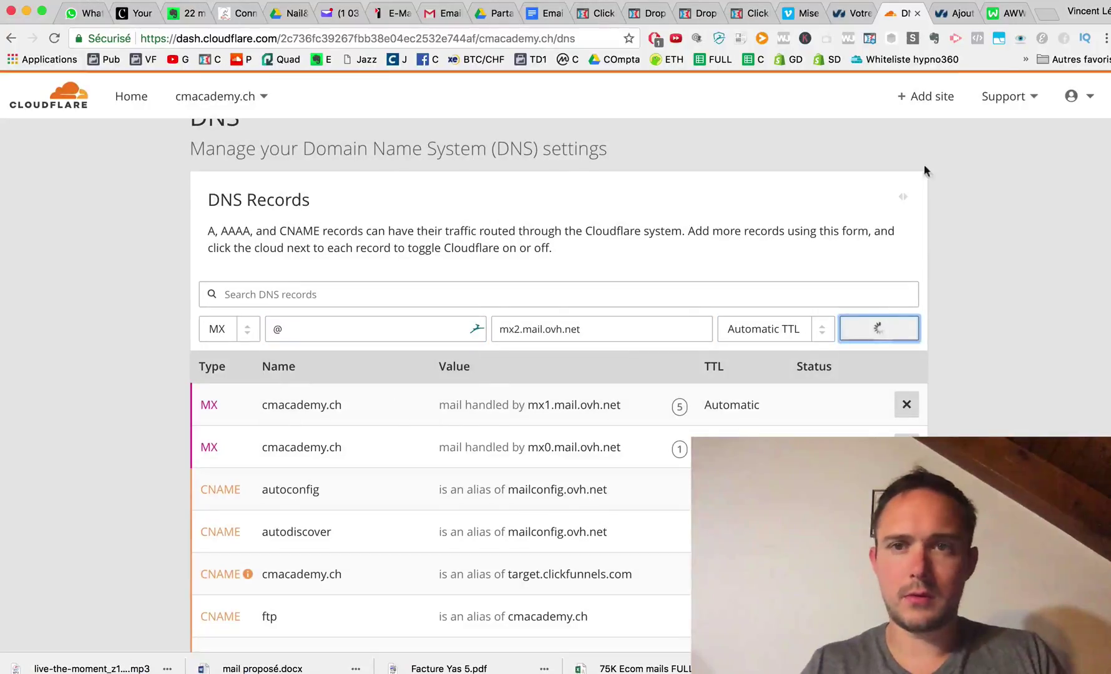
Add an @ MX record for mx3.mail.ovh.net with priority 100, then recheck the OVH MX table.
click(942, 13)
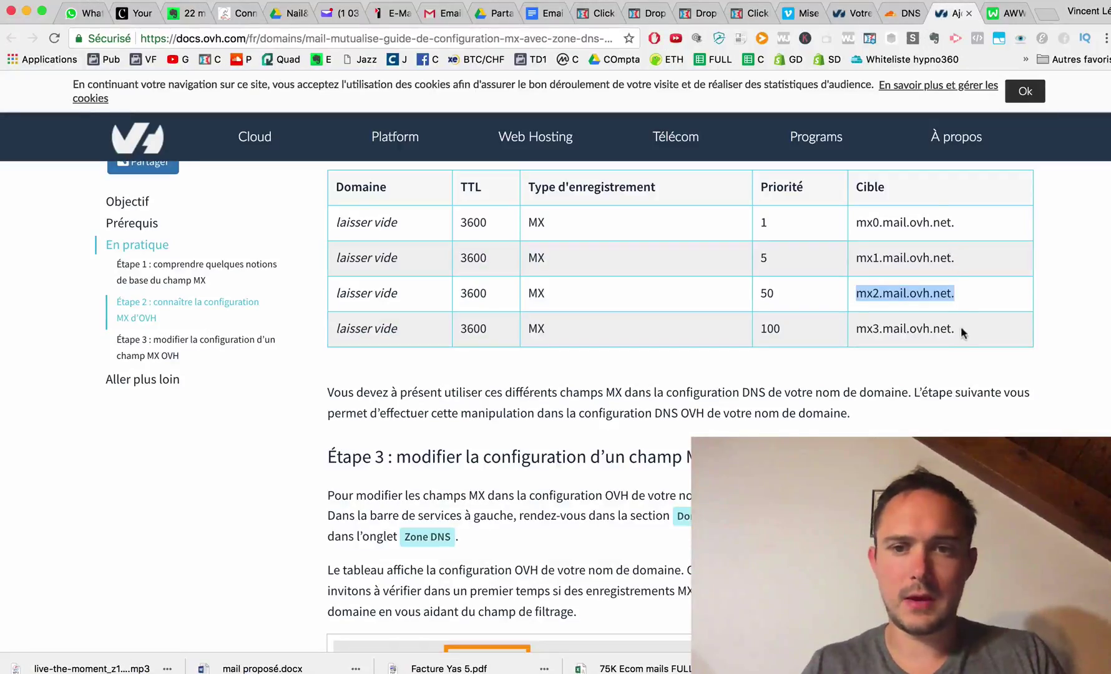
drag(961, 327, 859, 326)
key(super+c)
click(902, 13)
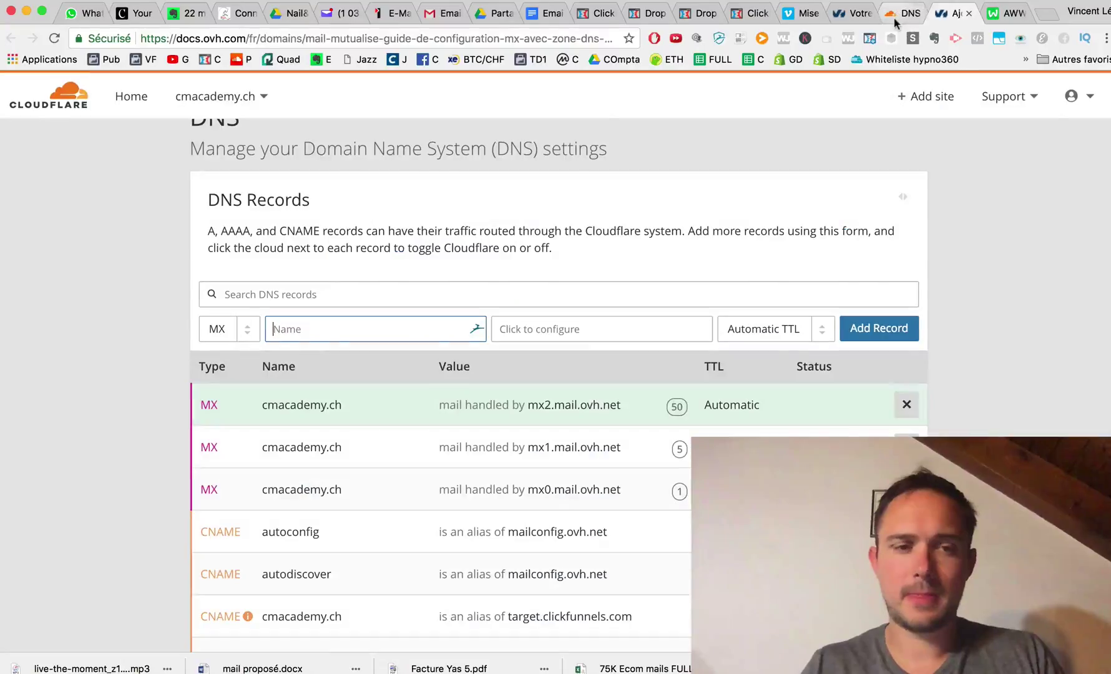
click(532, 329)
key(super+v)
click(555, 384)
text(1)
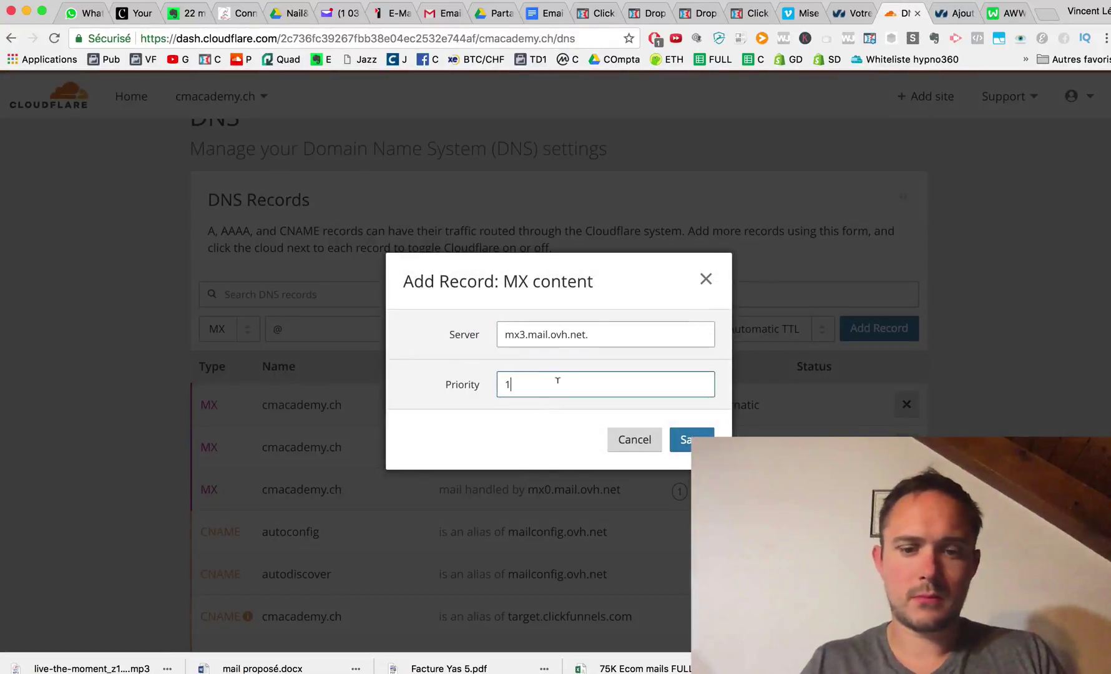
text(00)
click(681, 440)
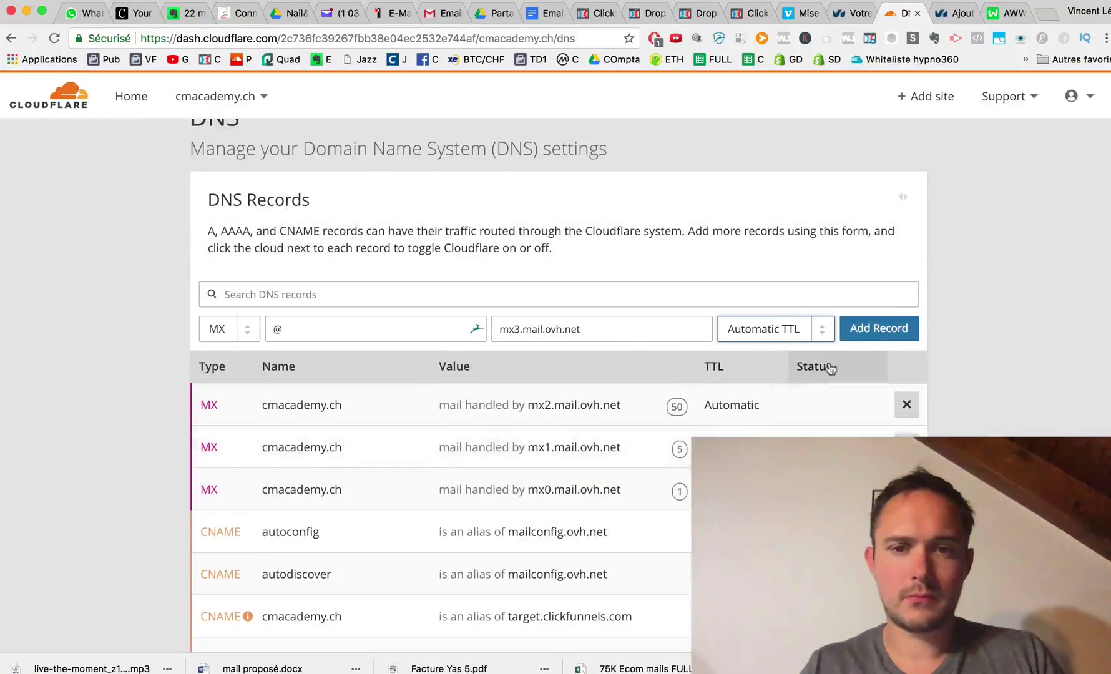
click(875, 329)
scroll(859, 324, down, 5)
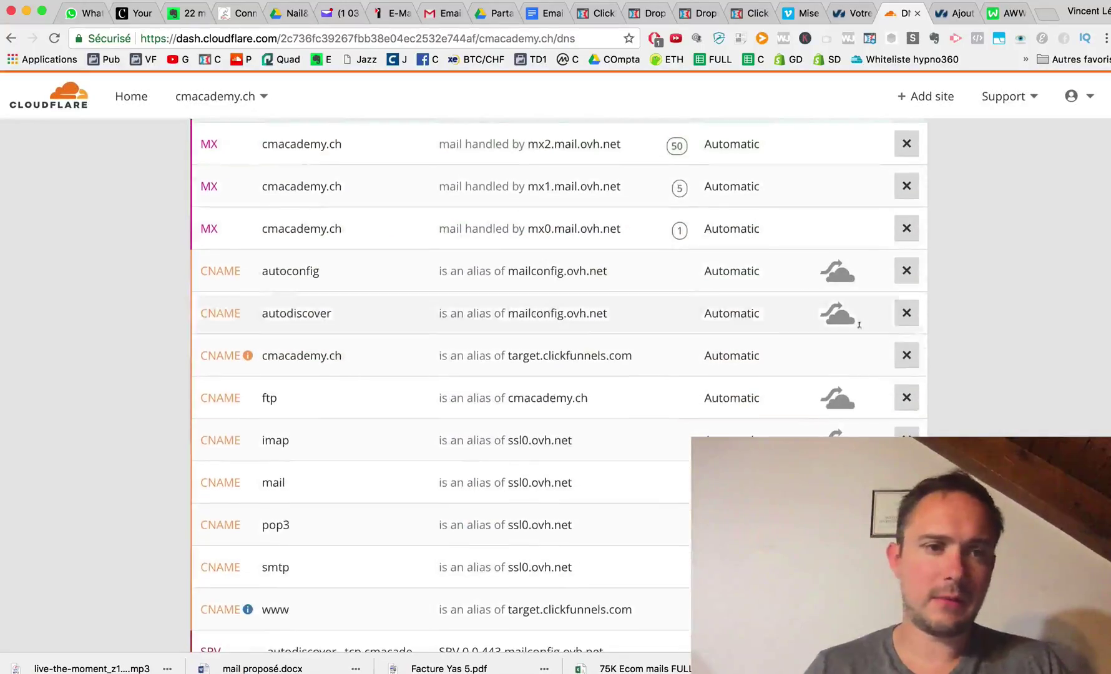
scroll(384, 208, up, 3)
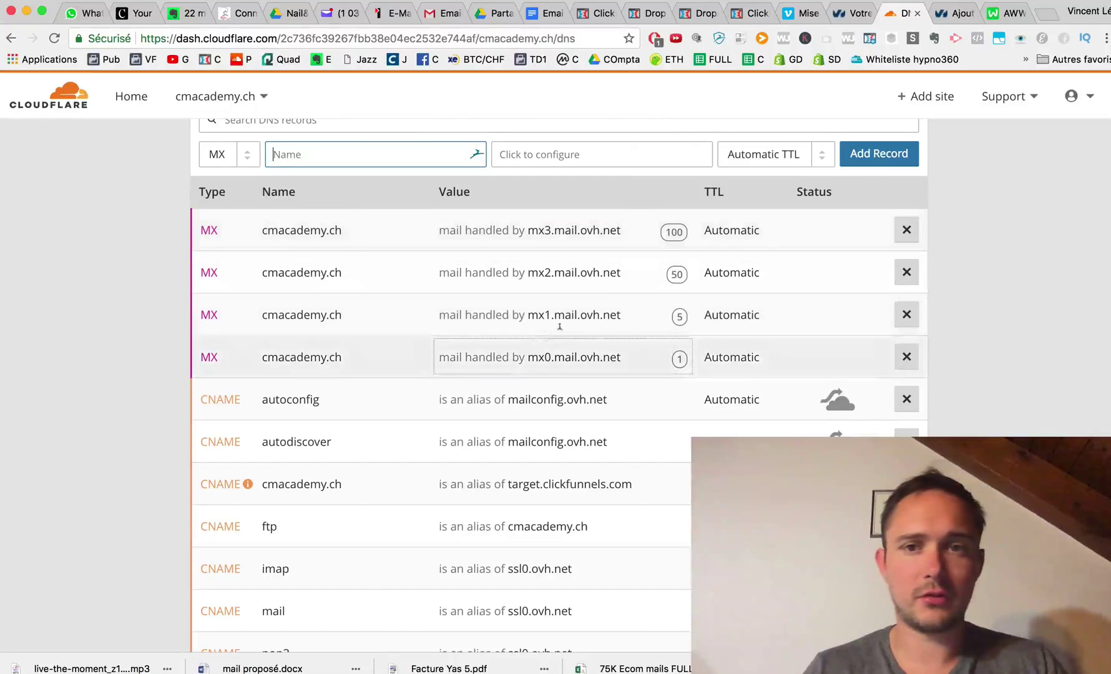
click(946, 13)
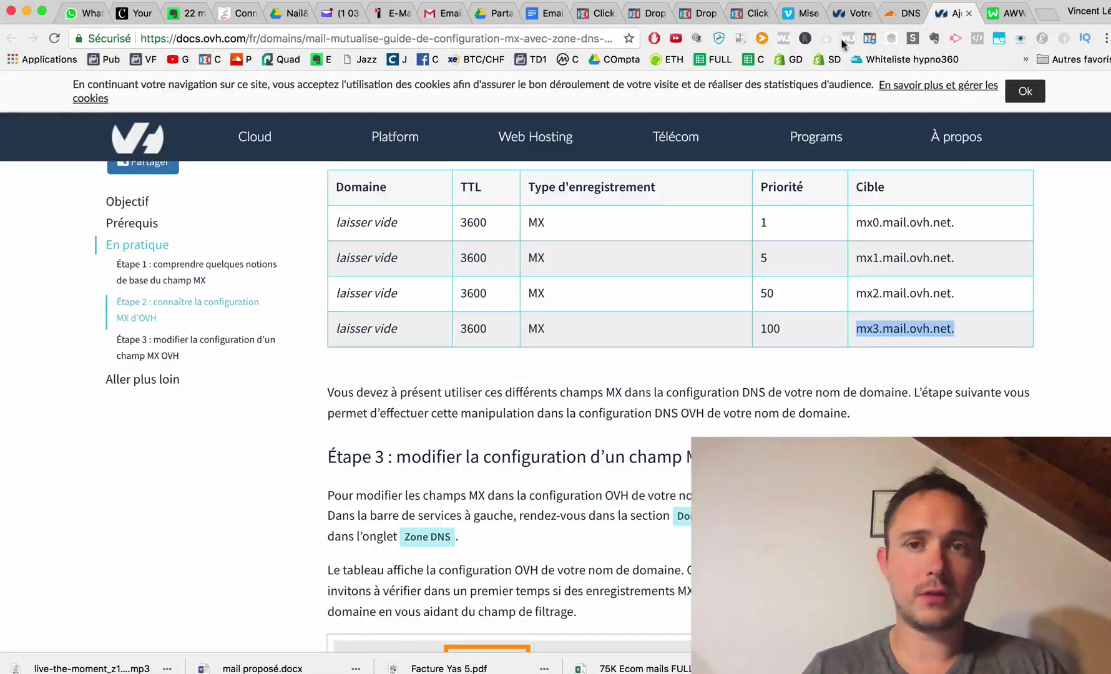
click(853, 13)
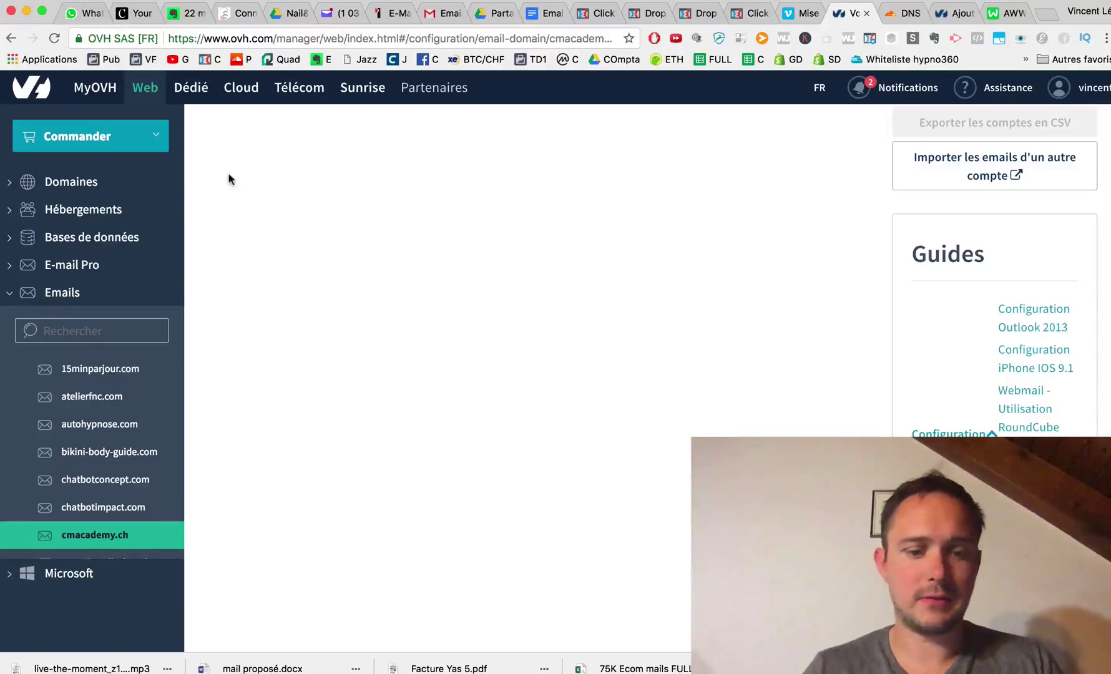
key(super+r)
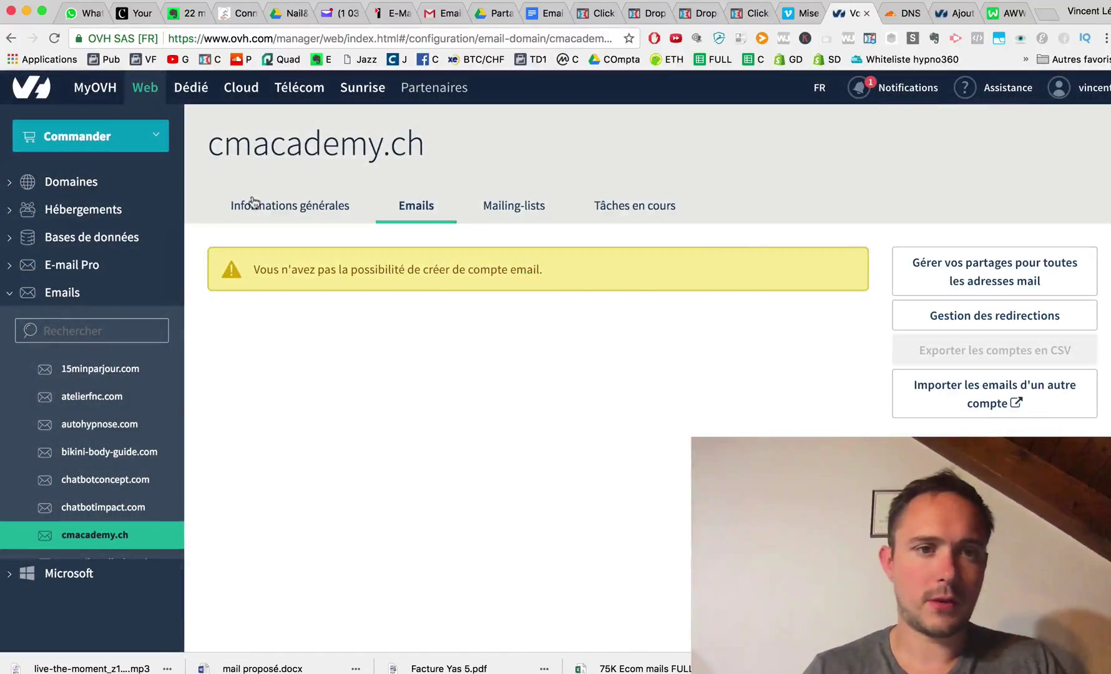
click(277, 211)
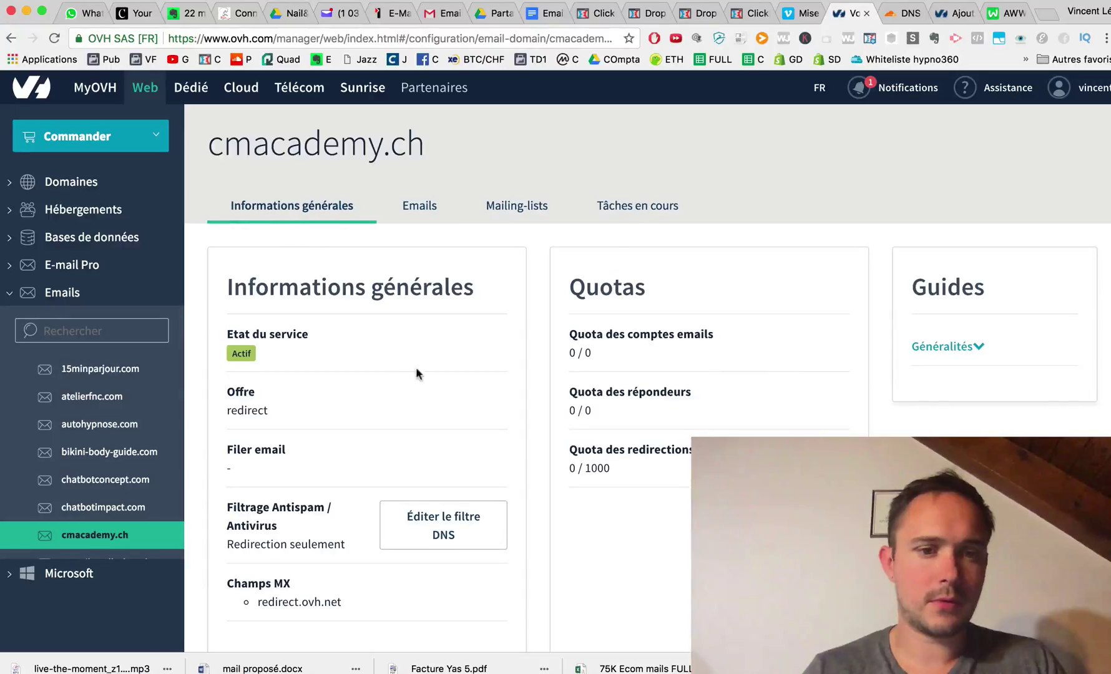
scroll(417, 373, down, 2)
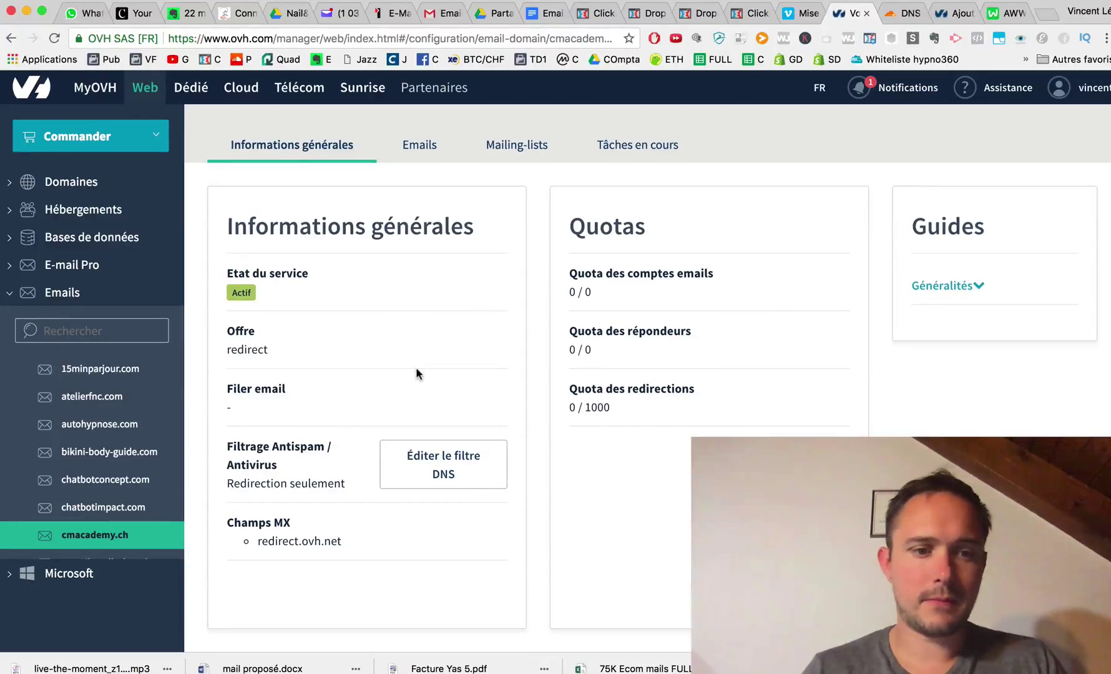
scroll(382, 392, up, 1)
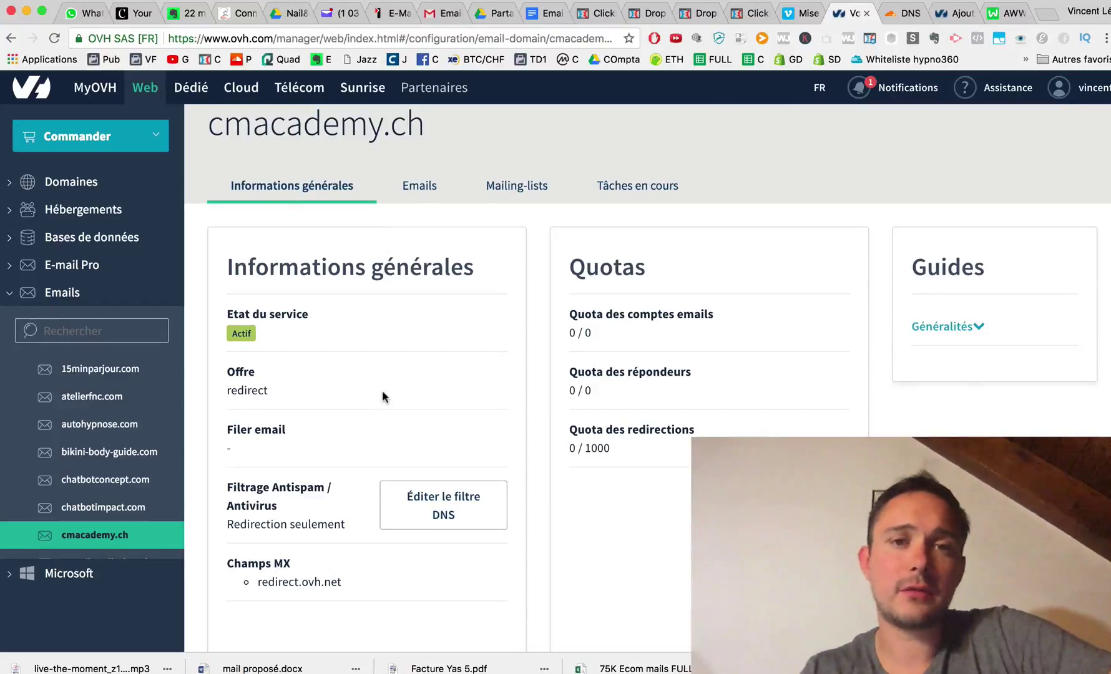
click(428, 201)
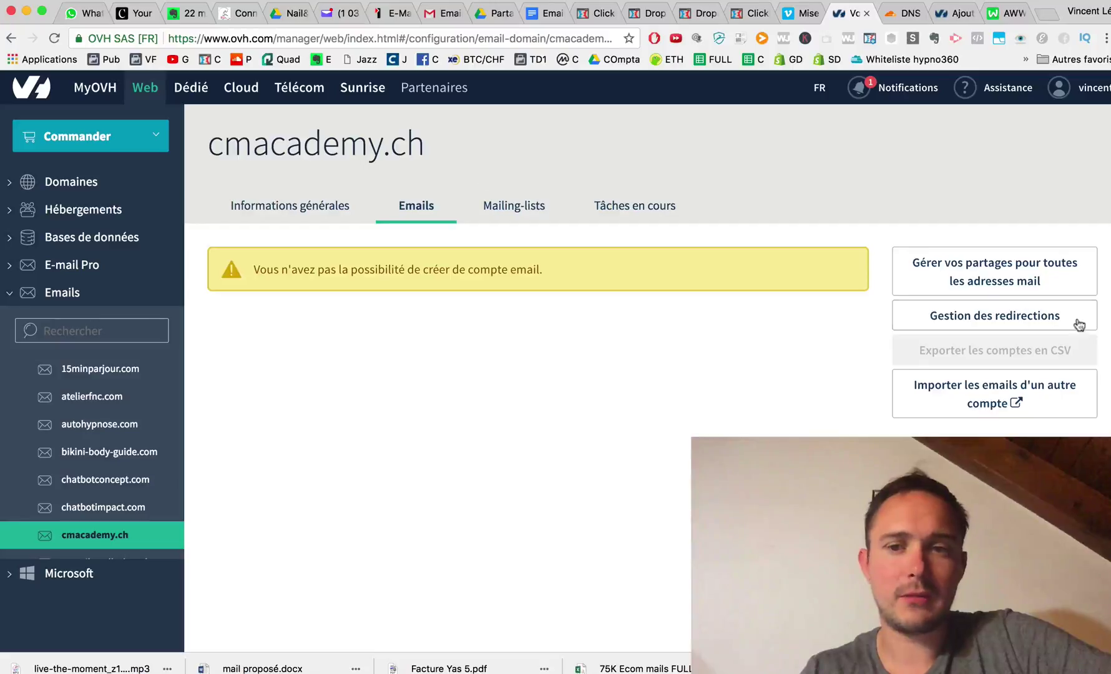
Draft a redirection with source and destination addresses, cancel it, and view Informations générales.
click(998, 320)
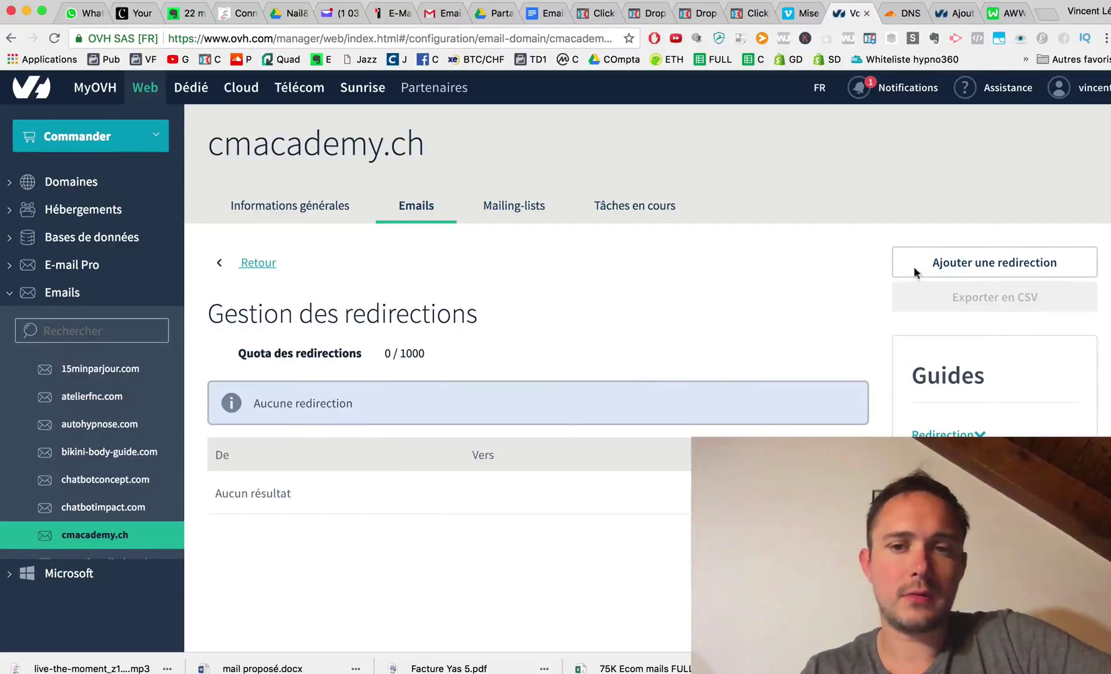
click(917, 269)
click(399, 301)
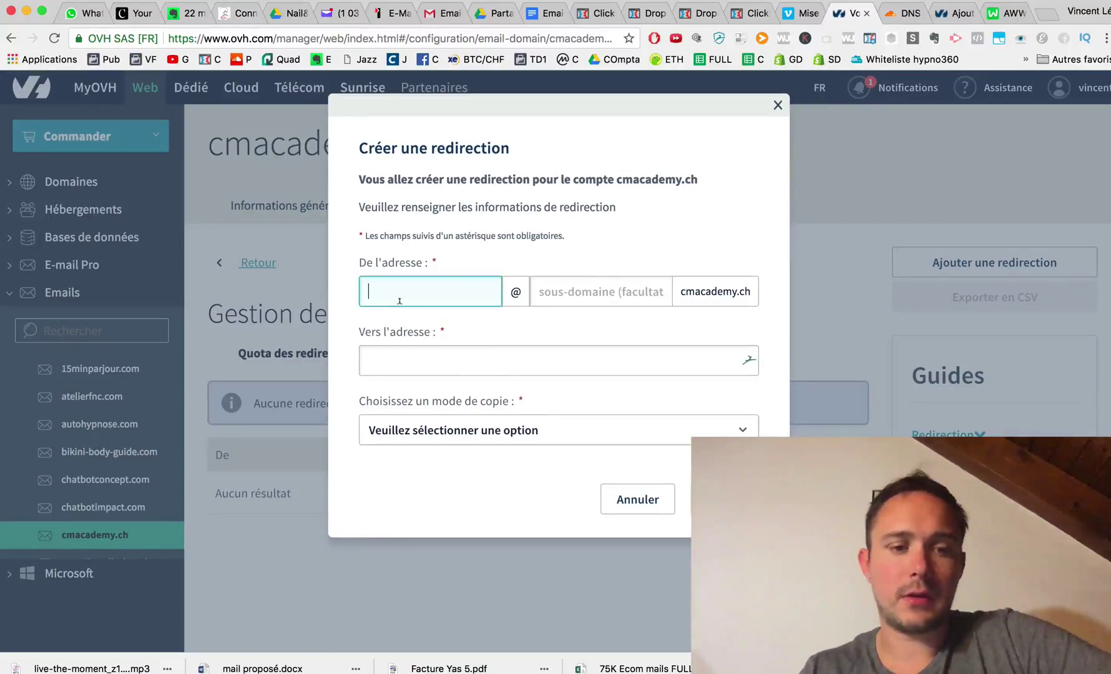
text(info2)
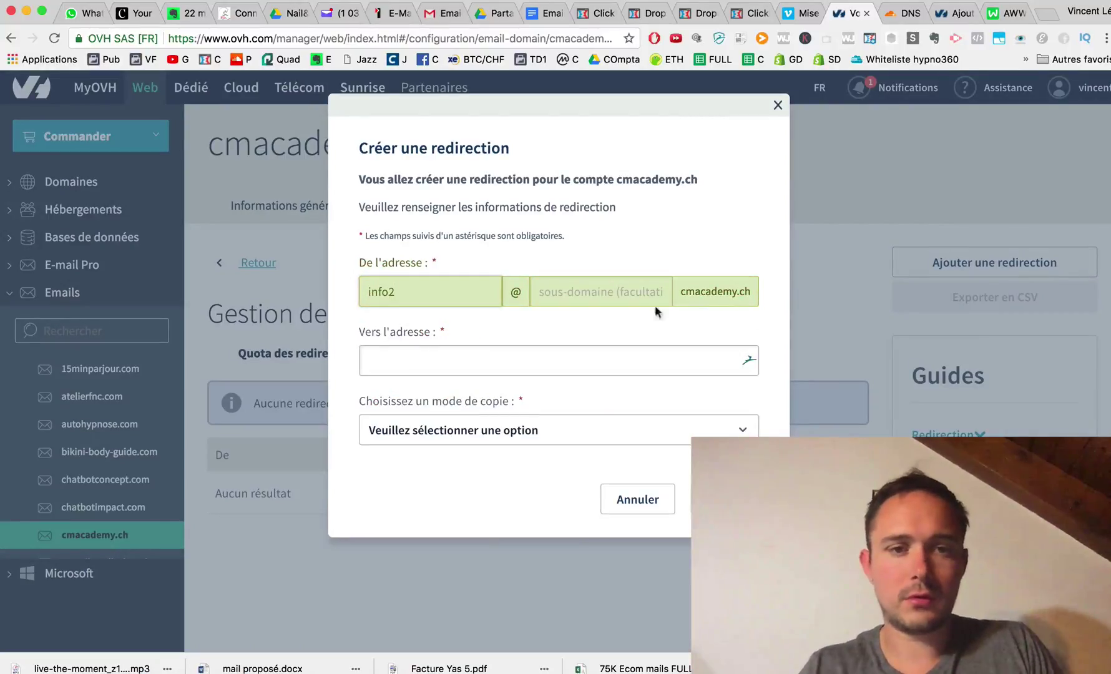
click(538, 359)
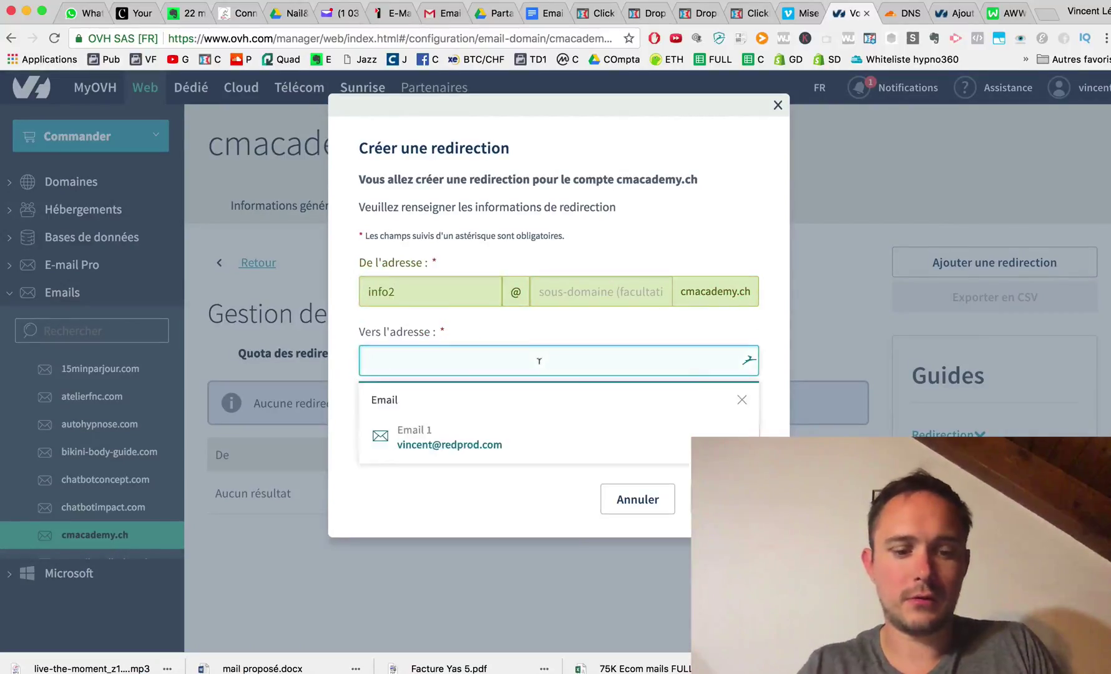
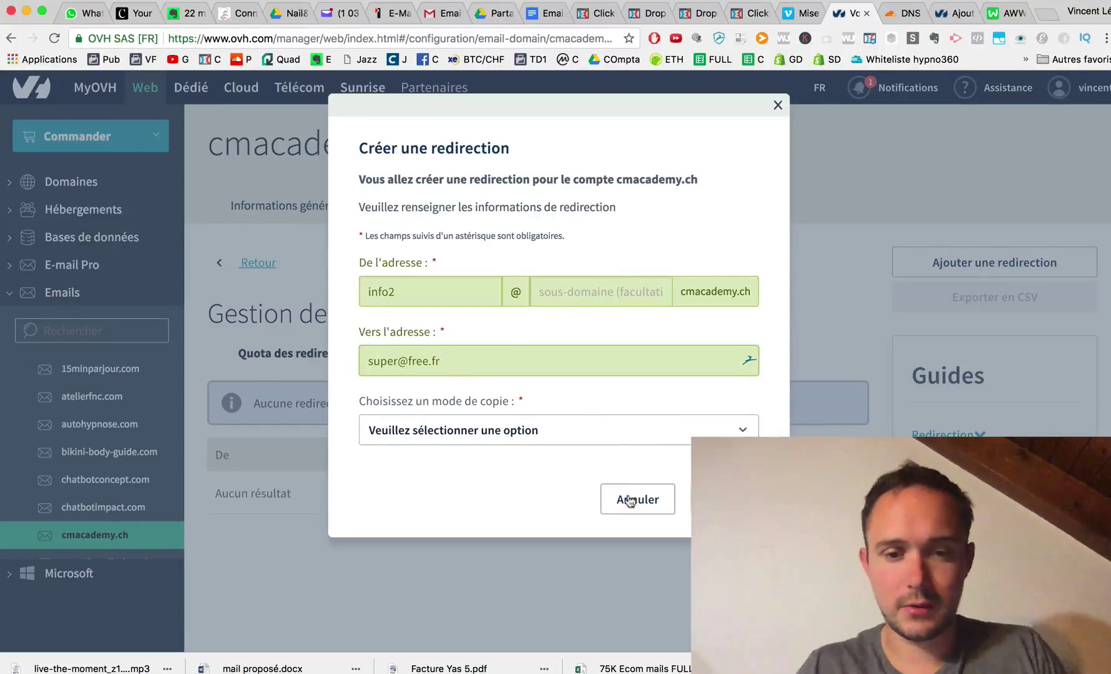
click(633, 496)
click(307, 211)
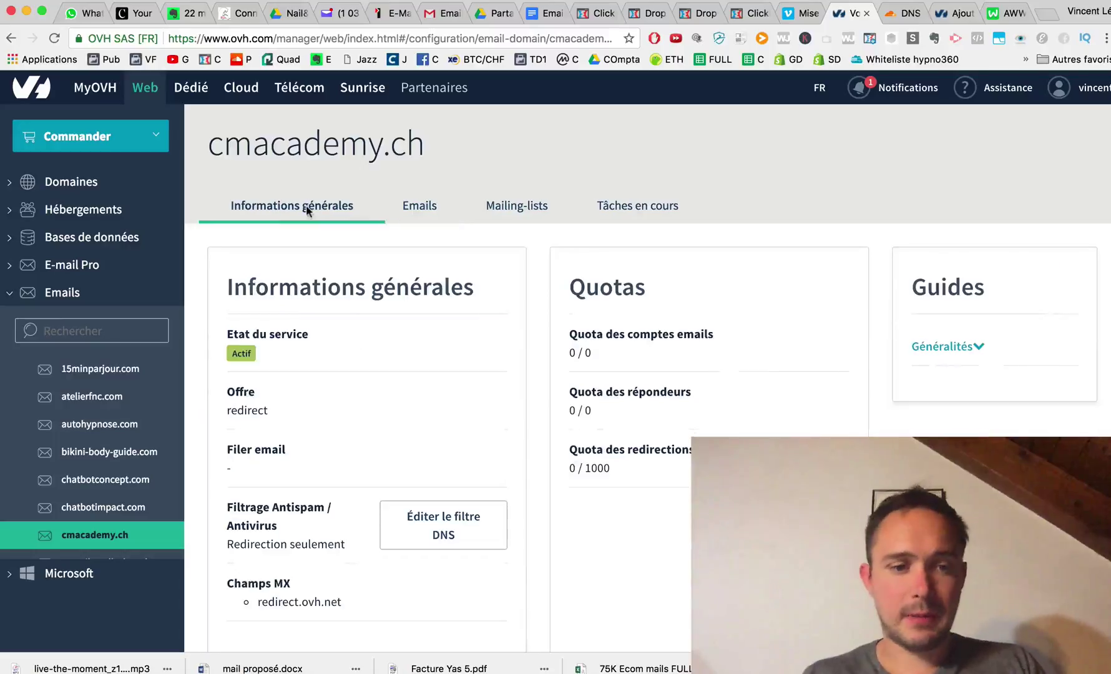
Compare the redirect.ovh.net MX entry with Cloudflare, then reload to see MXPLAN 005 with mx1–mx3.
scroll(338, 571, down, 1)
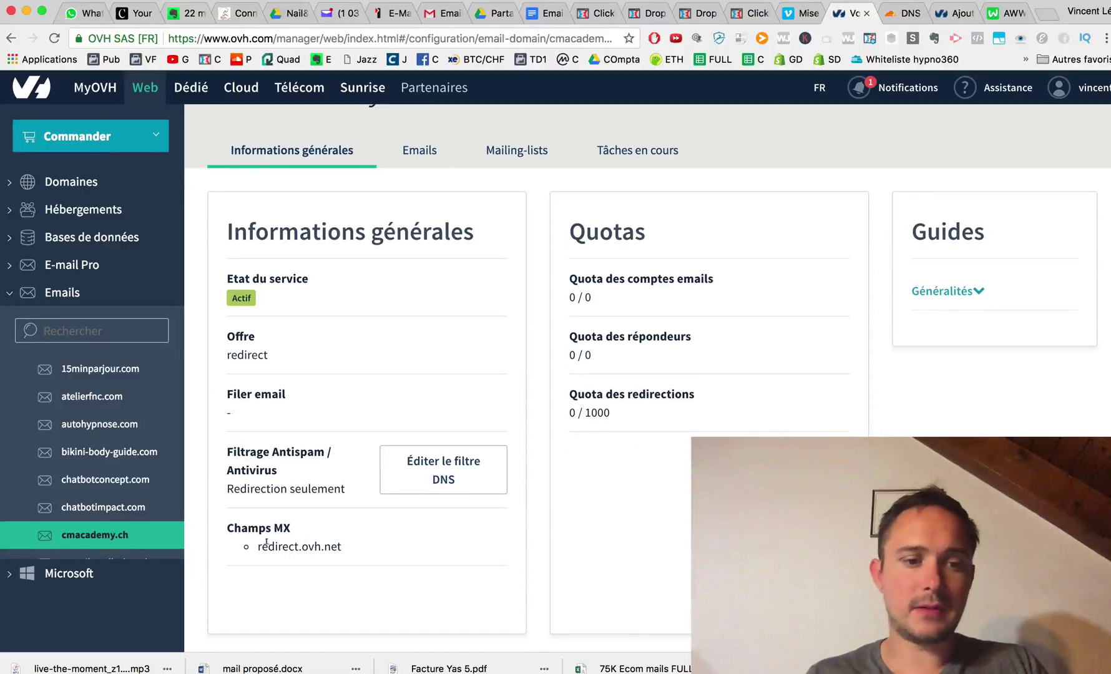
drag(258, 544, 341, 543)
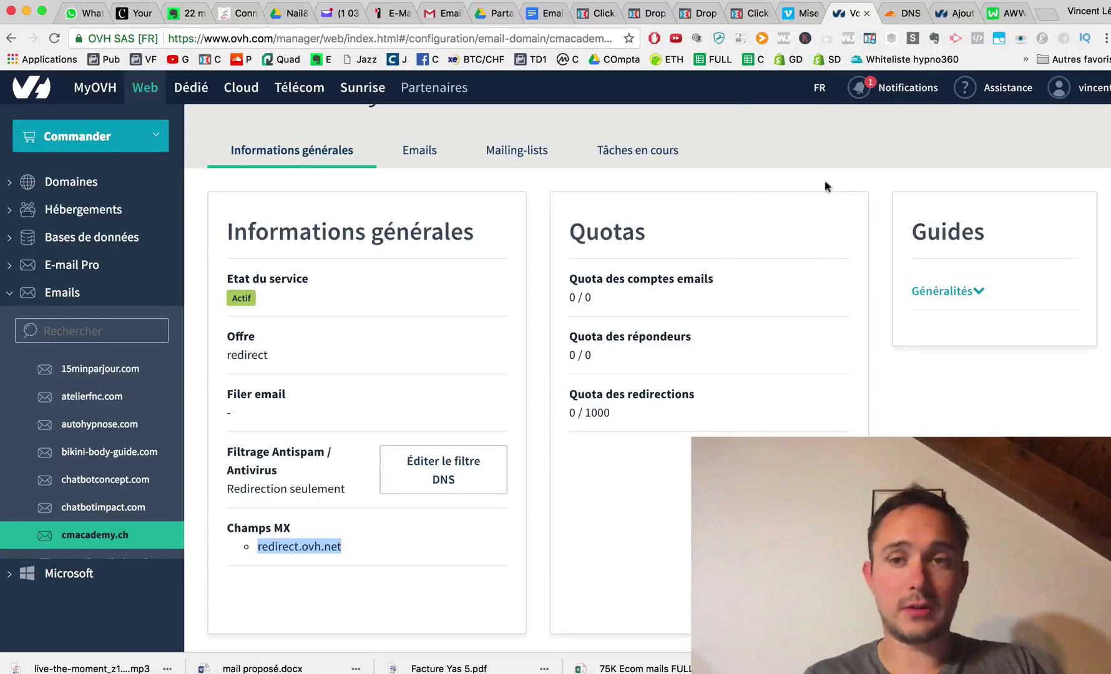
click(908, 13)
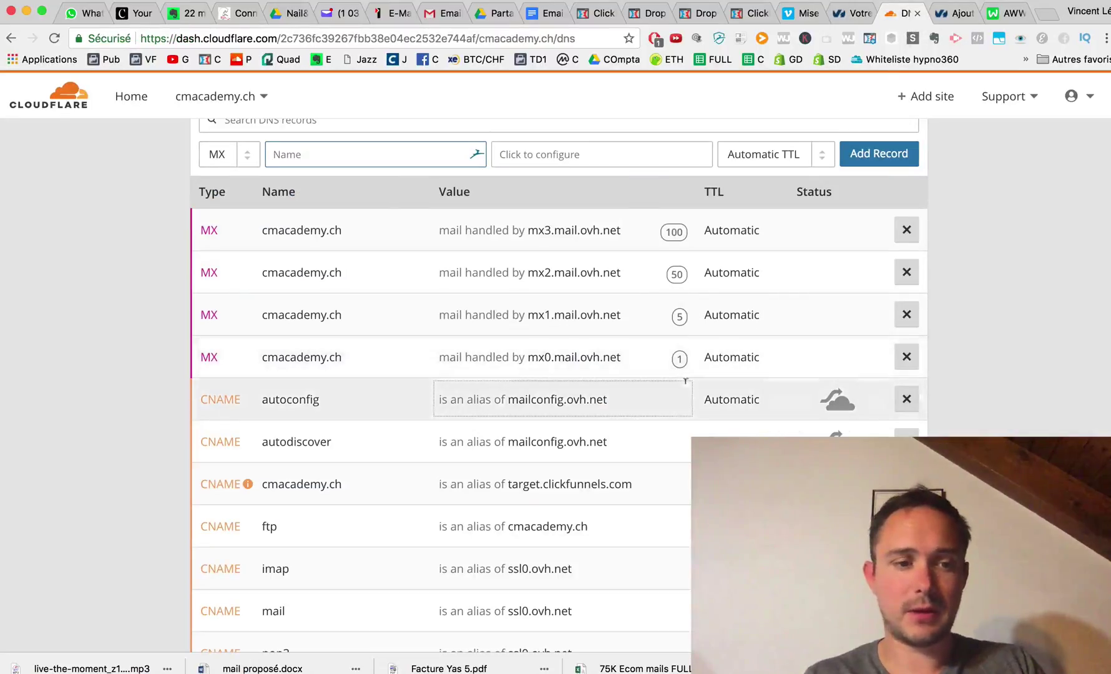
click(849, 14)
key(super+r)
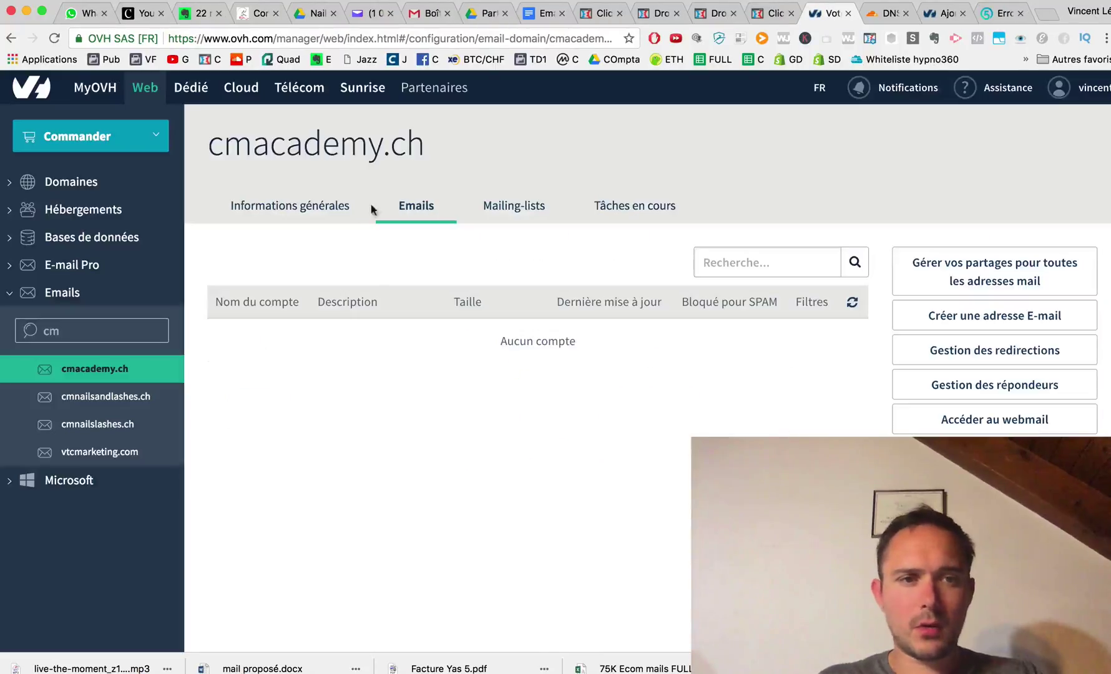
click(337, 206)
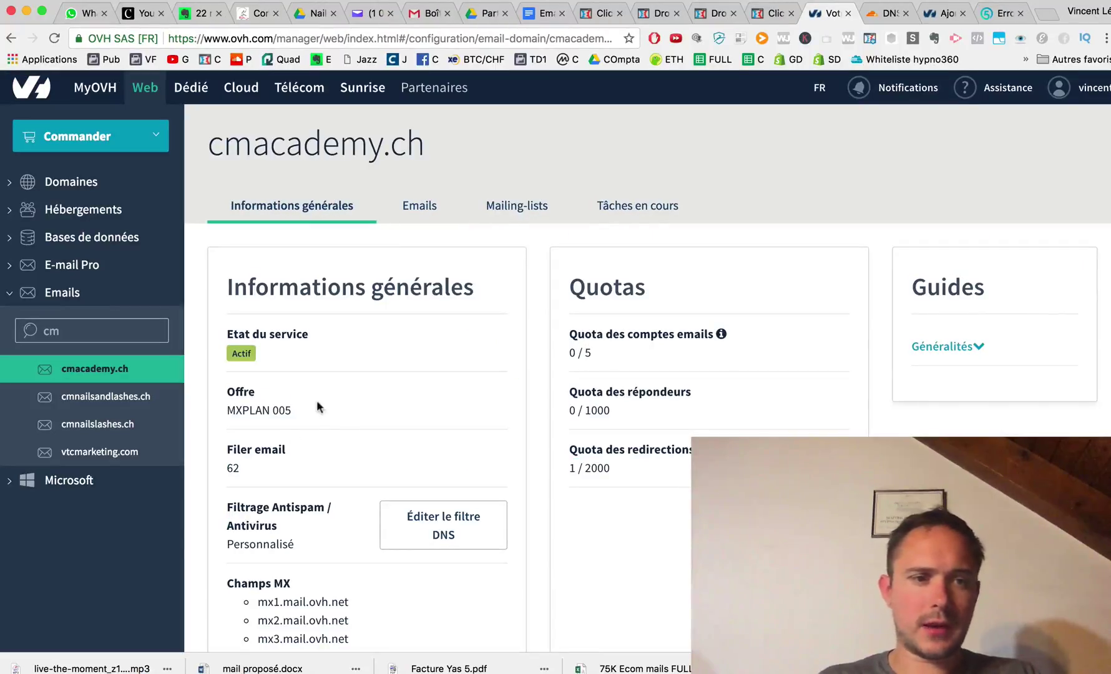
scroll(317, 407, down, 3)
scroll(291, 521, up, 3)
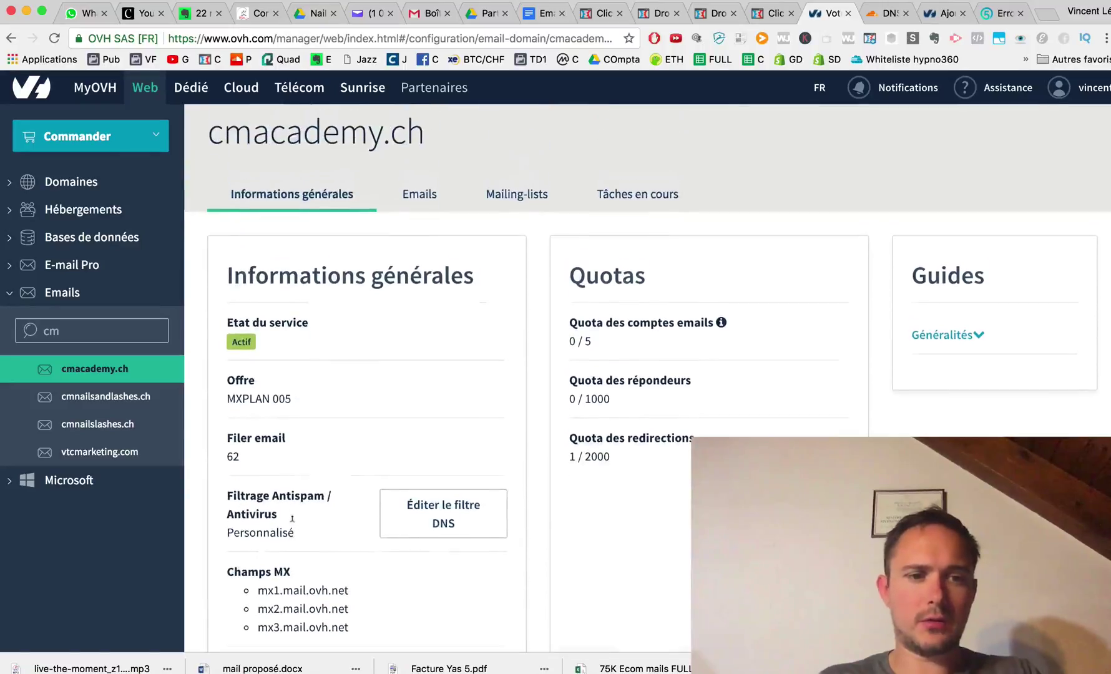
Start a new email account named info with the description info.
click(417, 207)
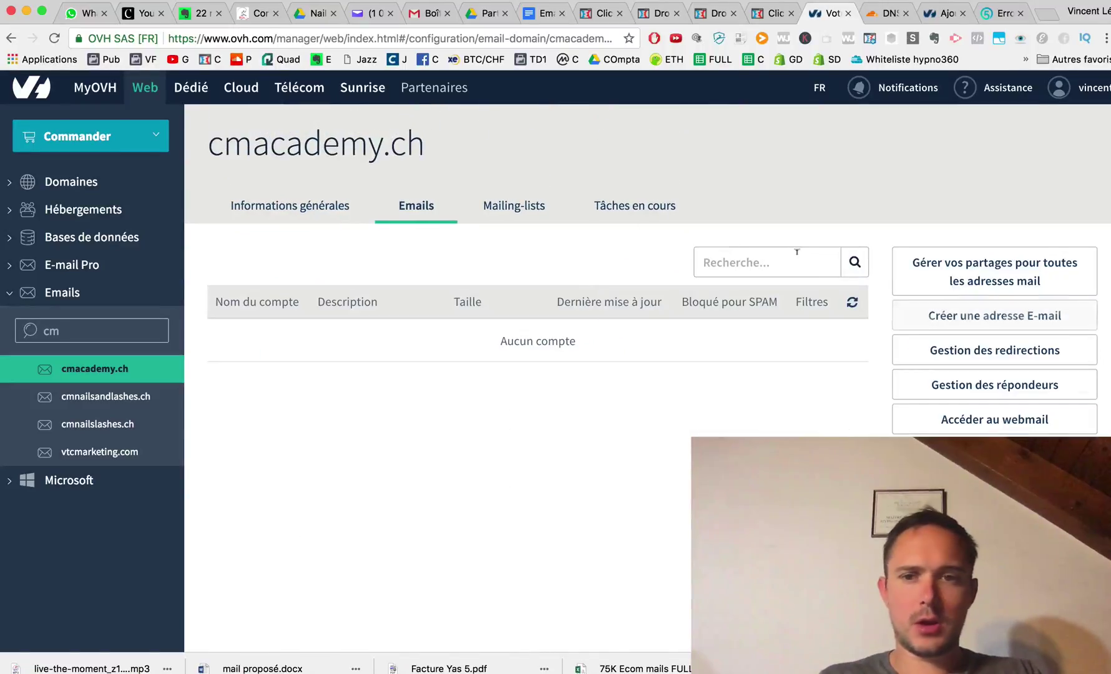
click(1020, 317)
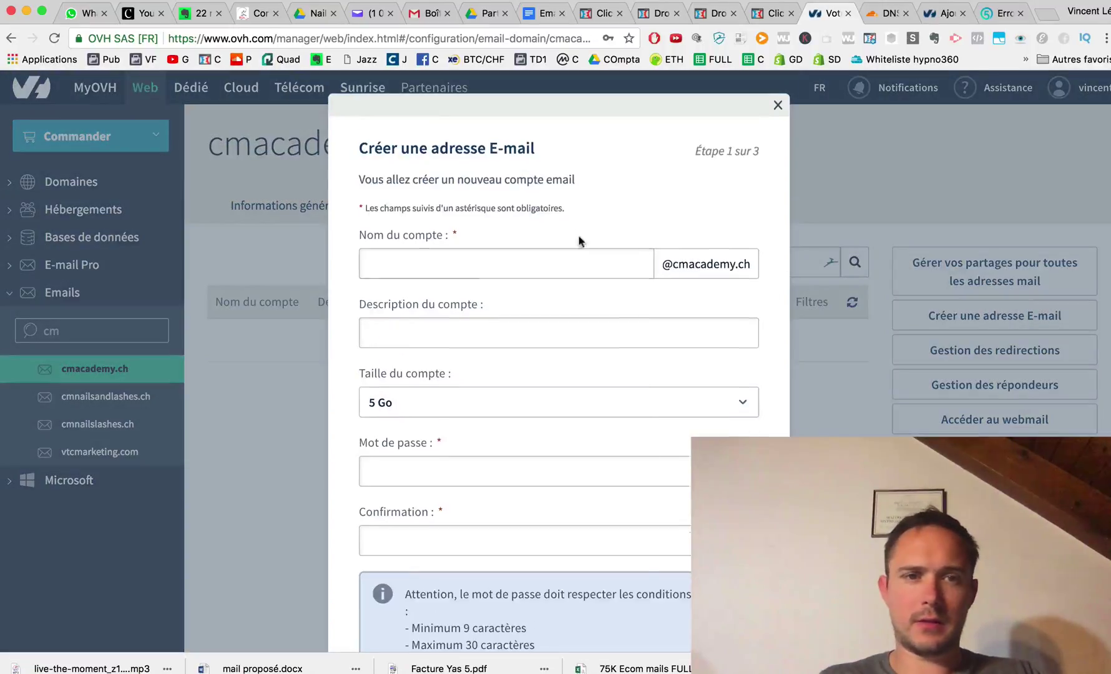
click(531, 241)
key(Tab)
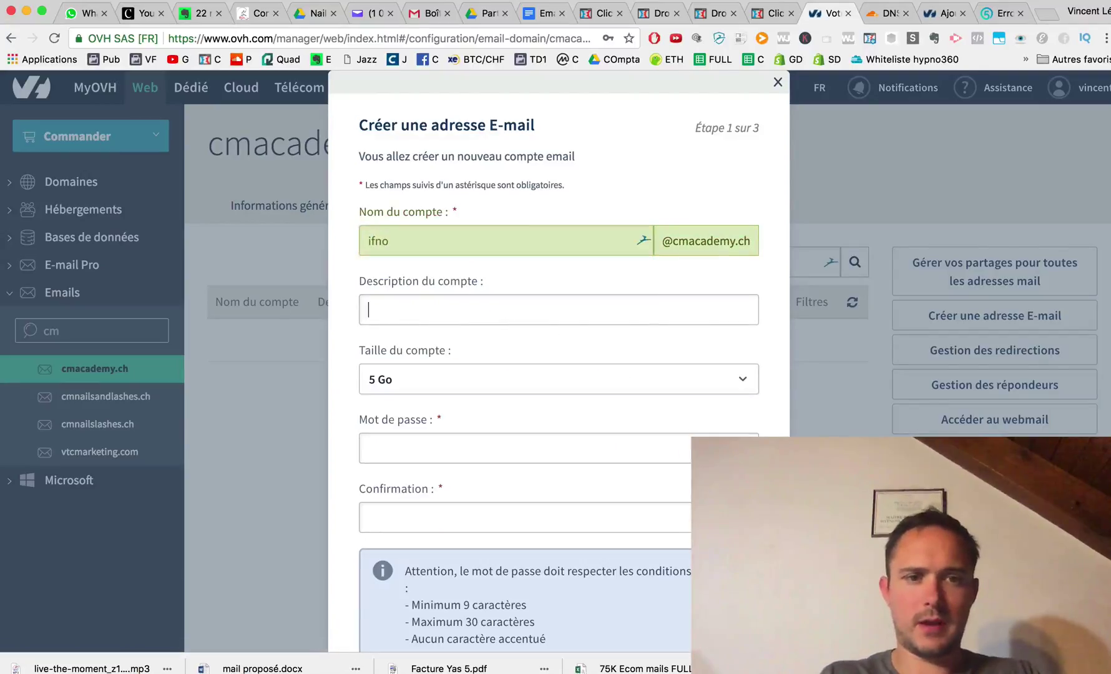
click(531, 242)
key(BackSpace)
key(BackSpace)
key(BackSpace)
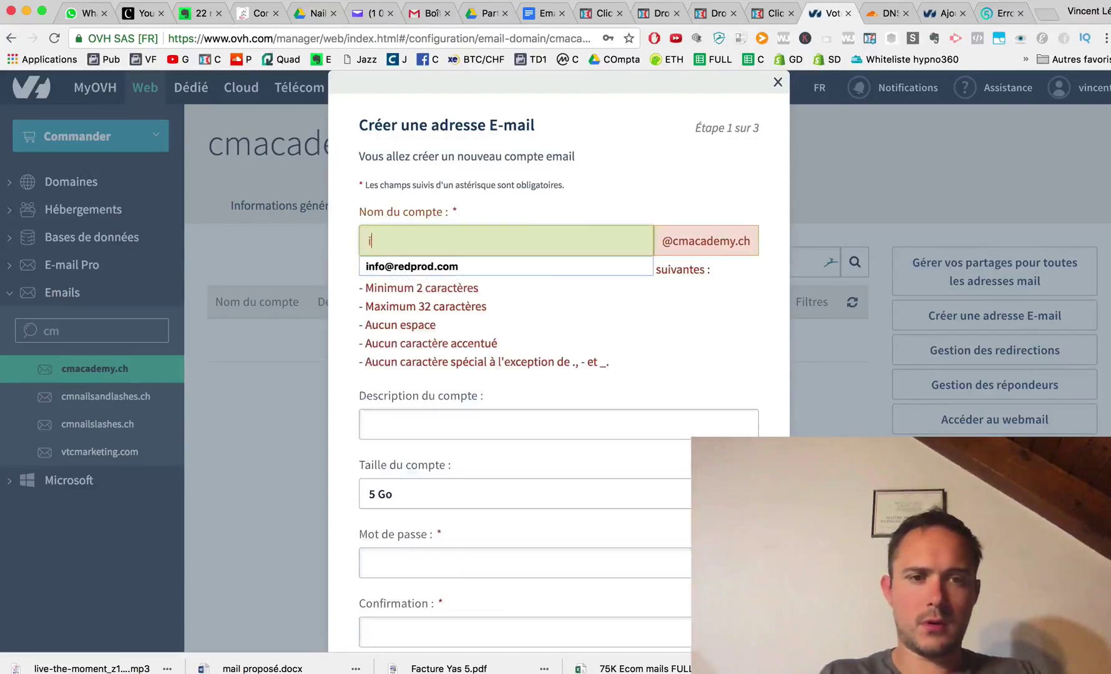
text(nfo)
key(Tab)
text(inf)
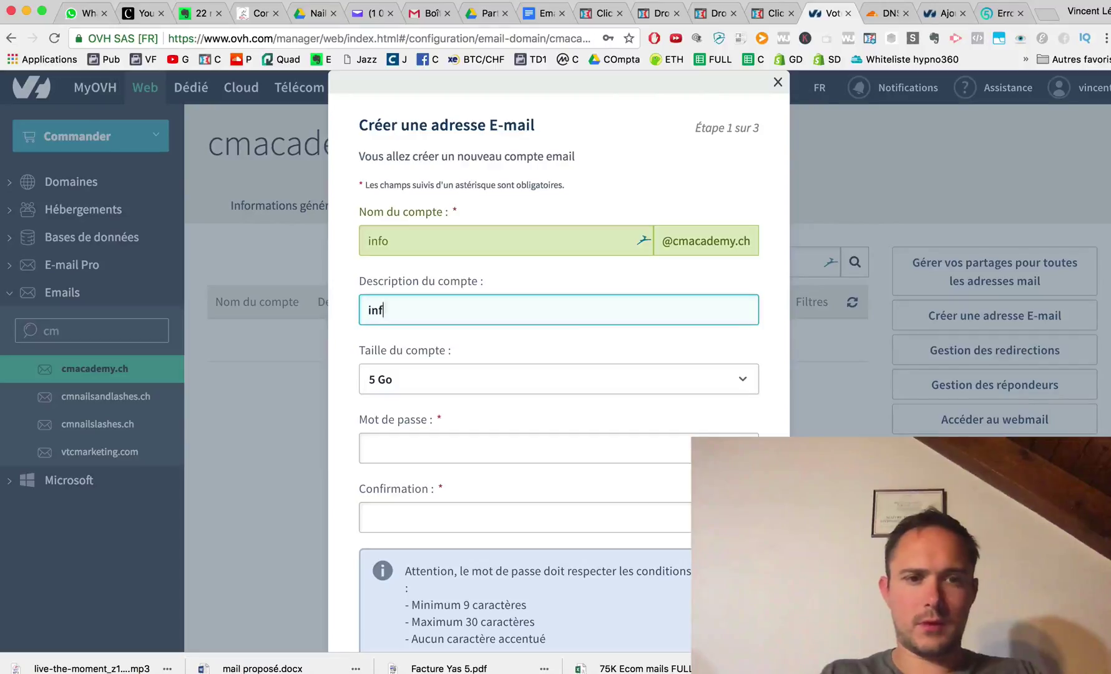
text(o)
key(Tab)
key(Tab)
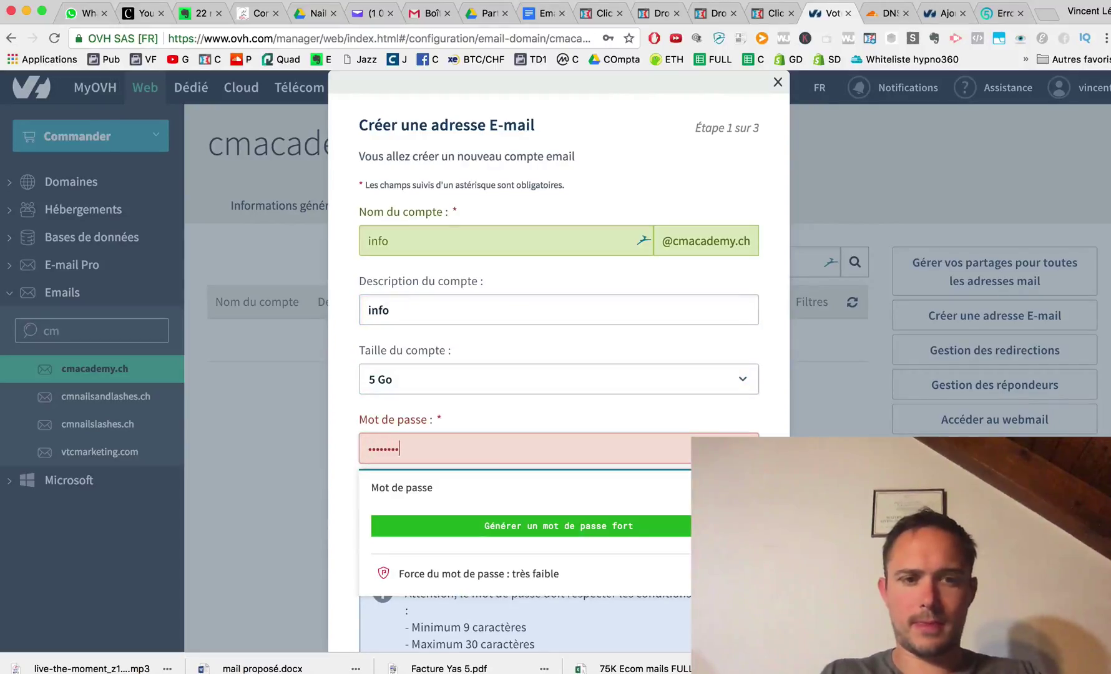
Enter and confirm the account password, then finish creating the 5 Go account.
key(ctrl+a)
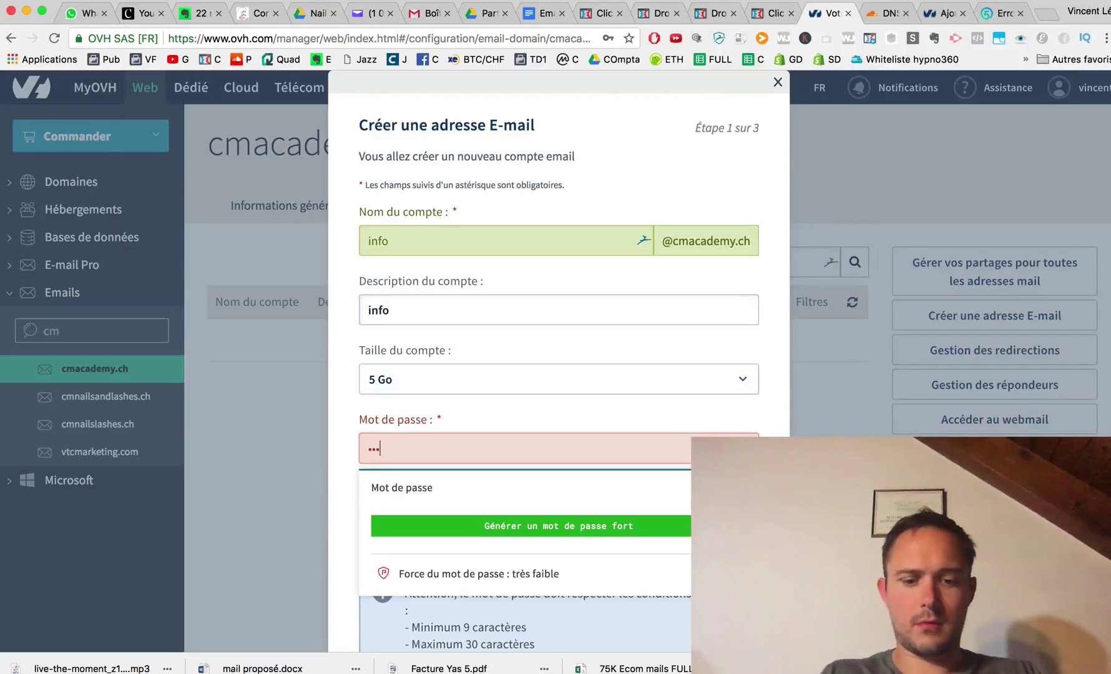
key(Tab)
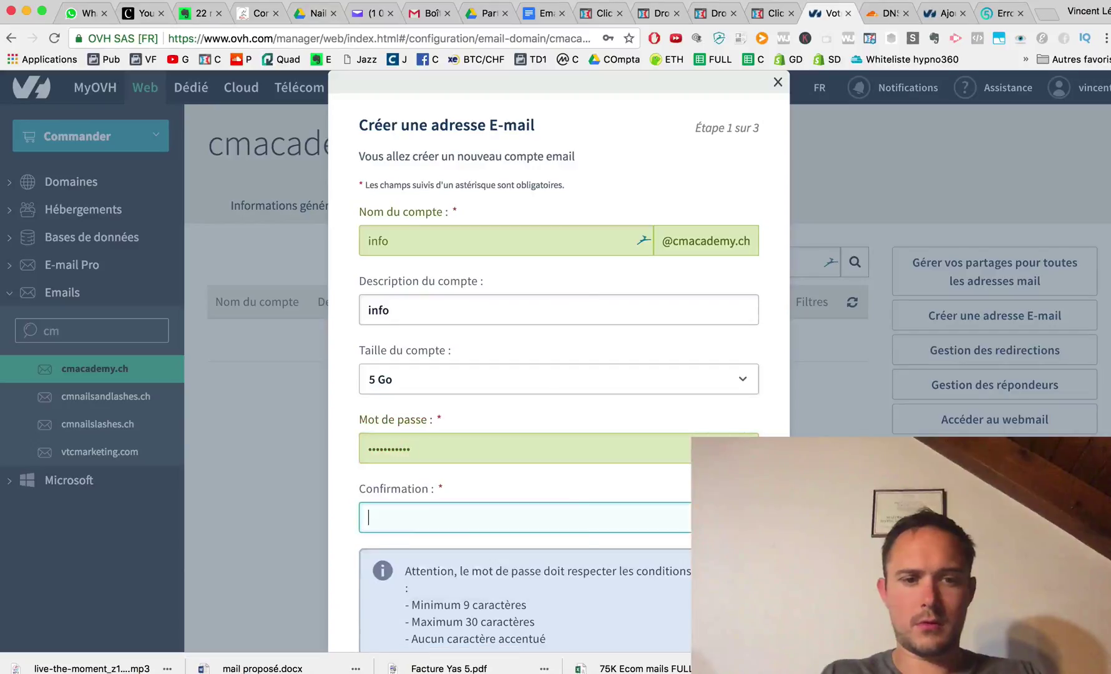
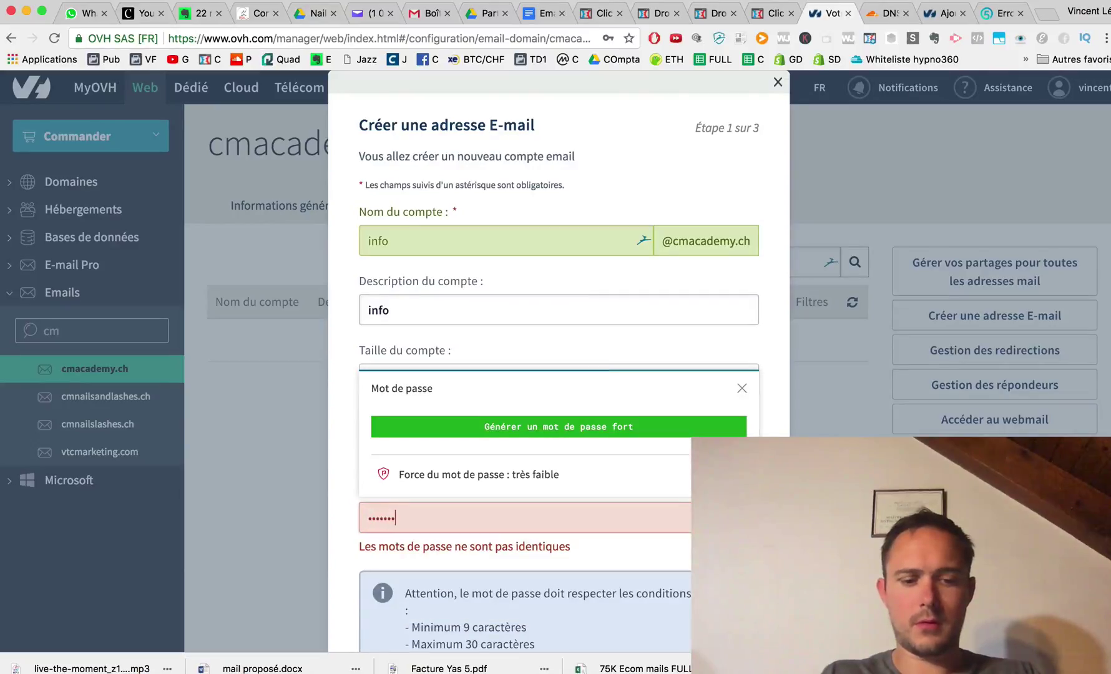
scroll(559, 312, down, 3)
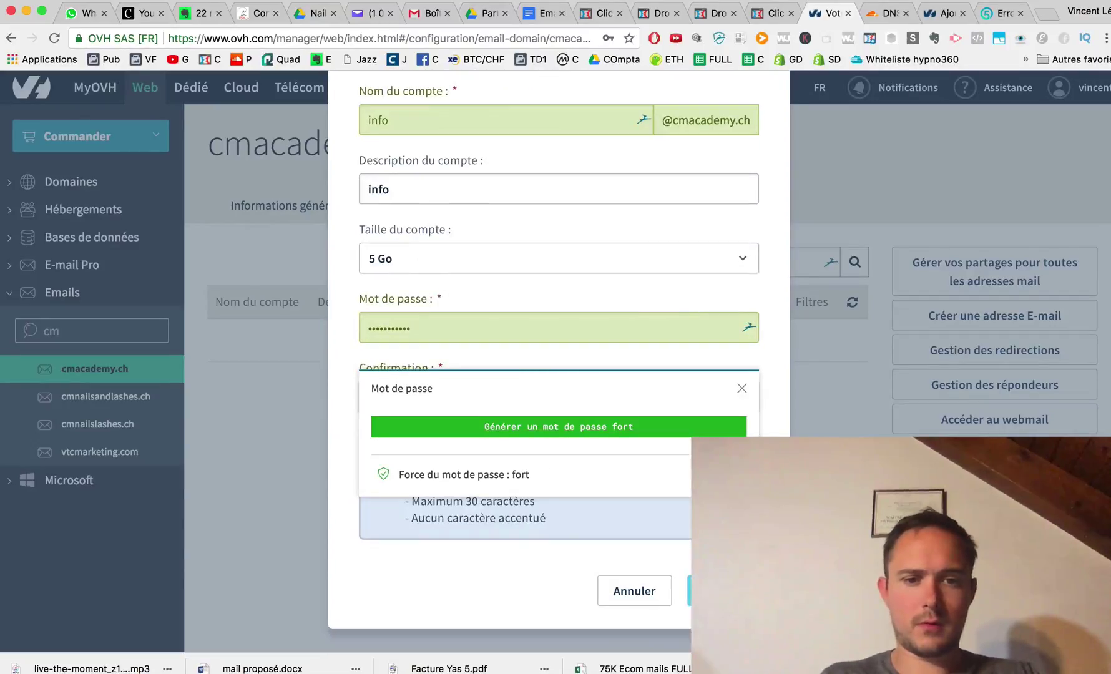
click(689, 581)
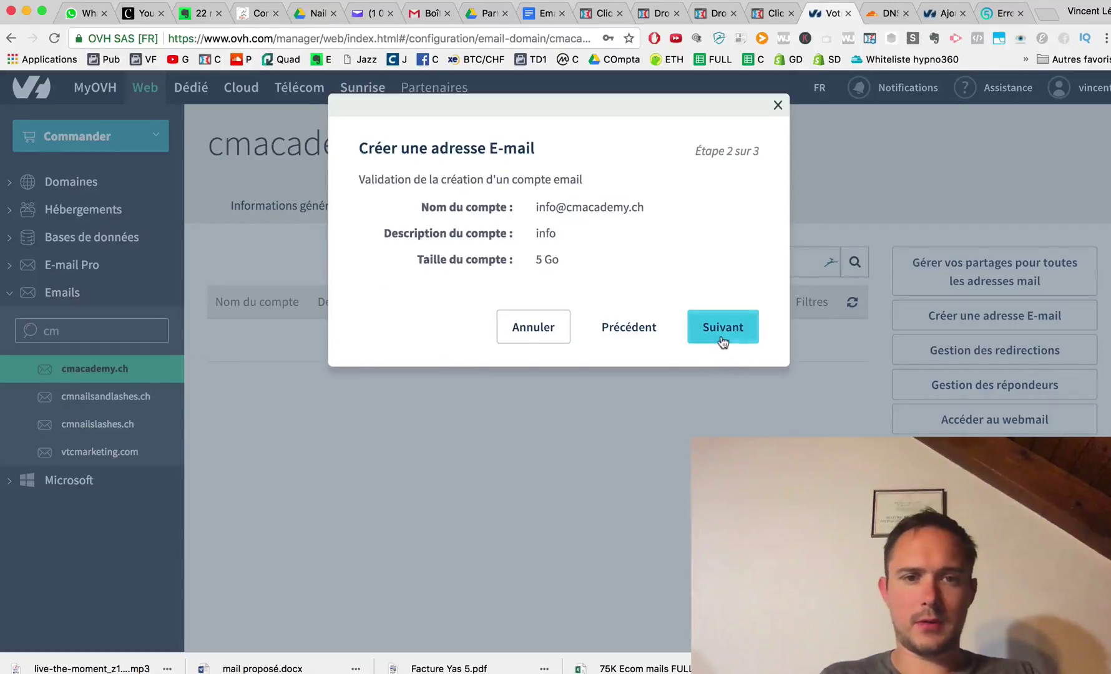
click(722, 337)
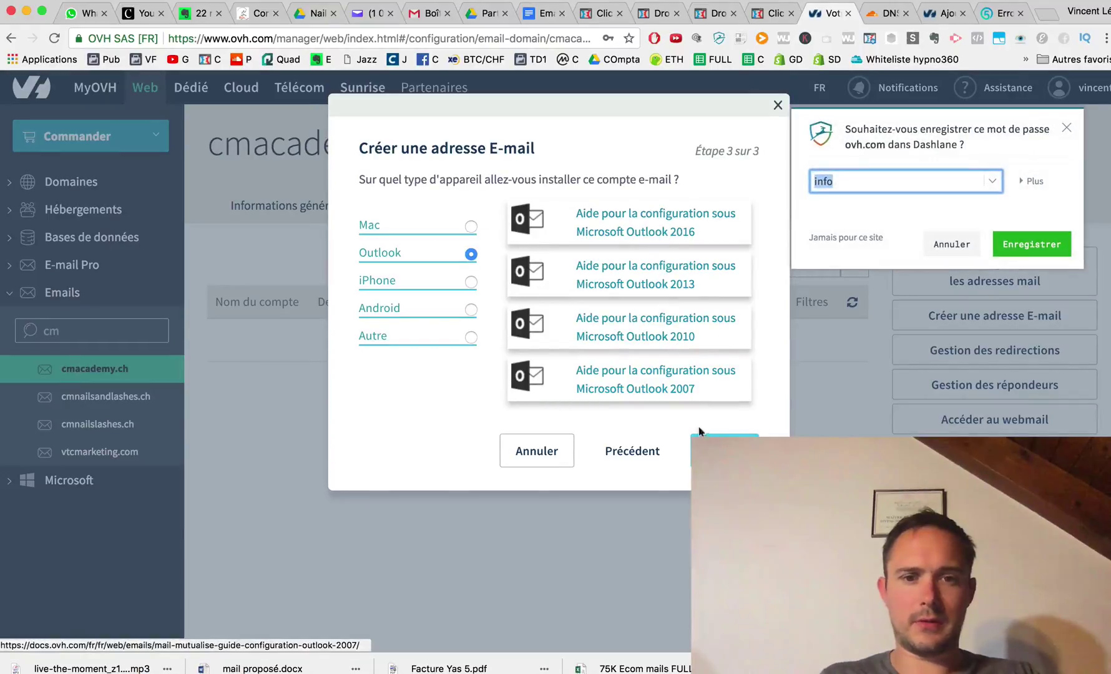
click(724, 449)
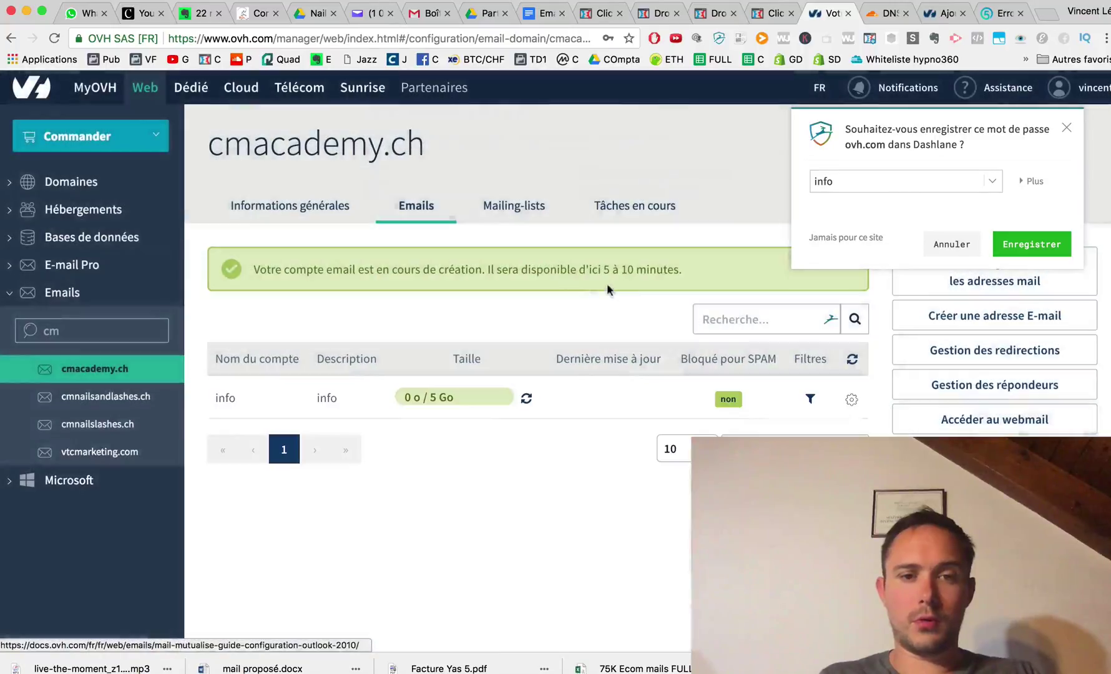
Open the webmail for the new info account.
click(1068, 132)
scroll(1024, 281, down, 1)
click(1016, 379)
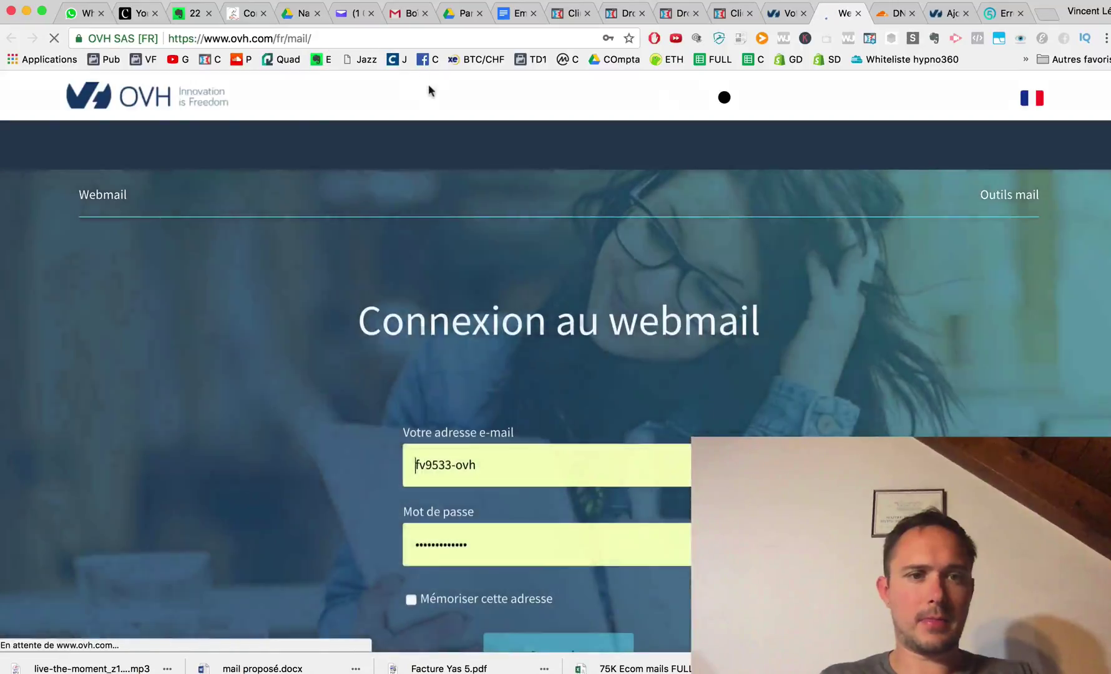
Log in to the webmail with the new info mailbox address and password, declining to save it.
text(r)
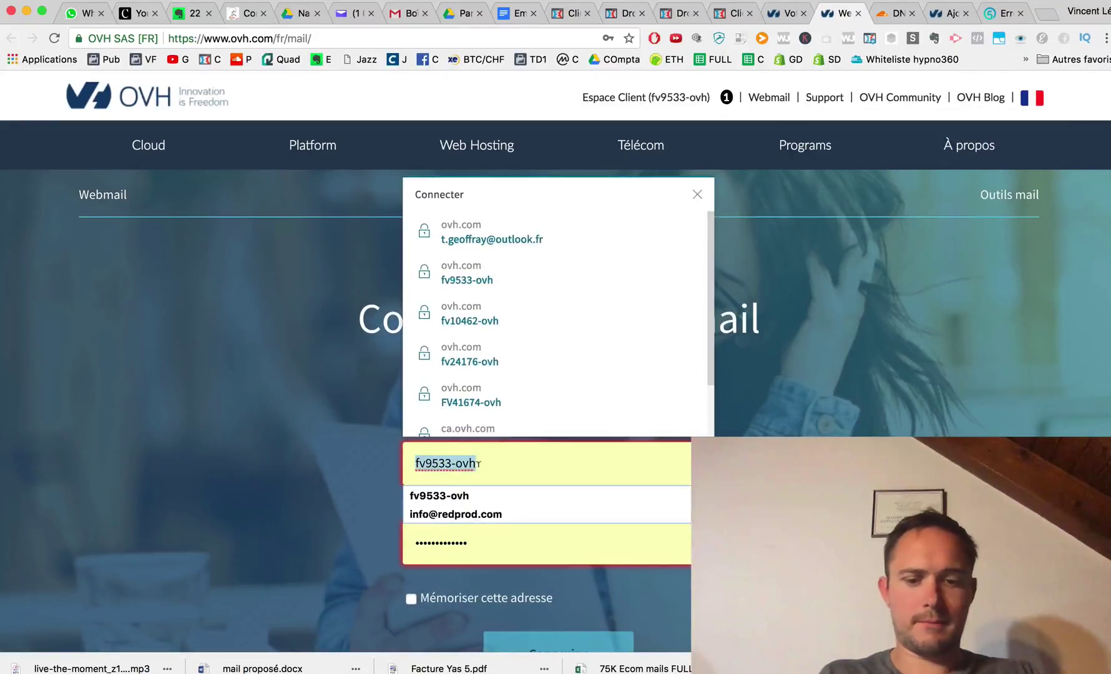
key(super+a)
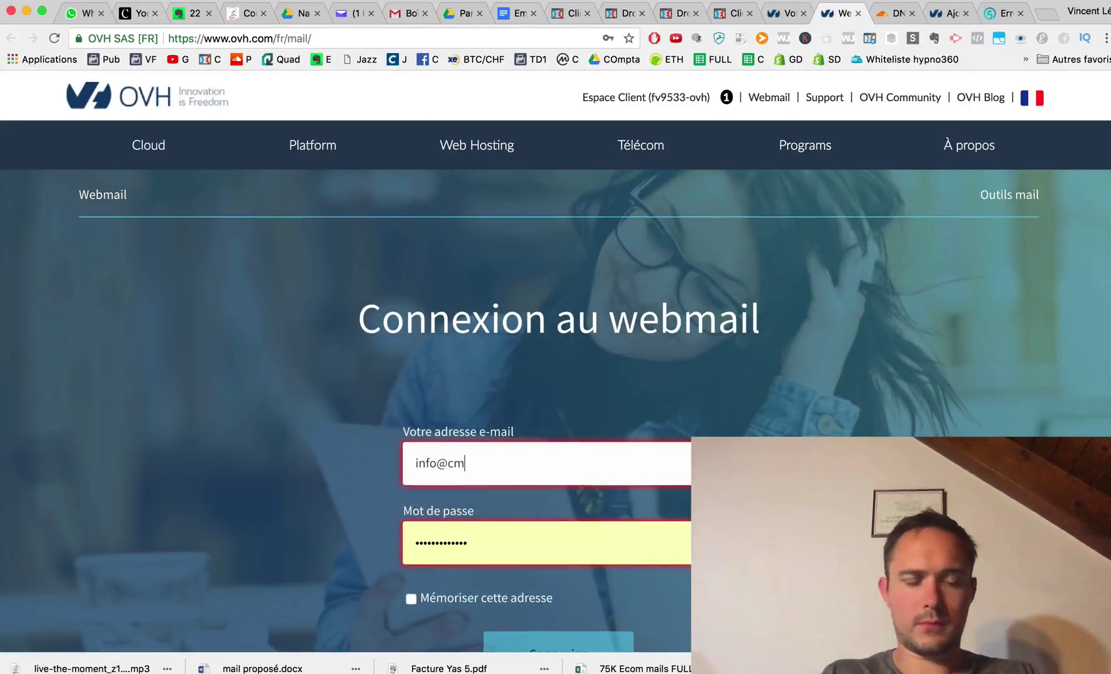
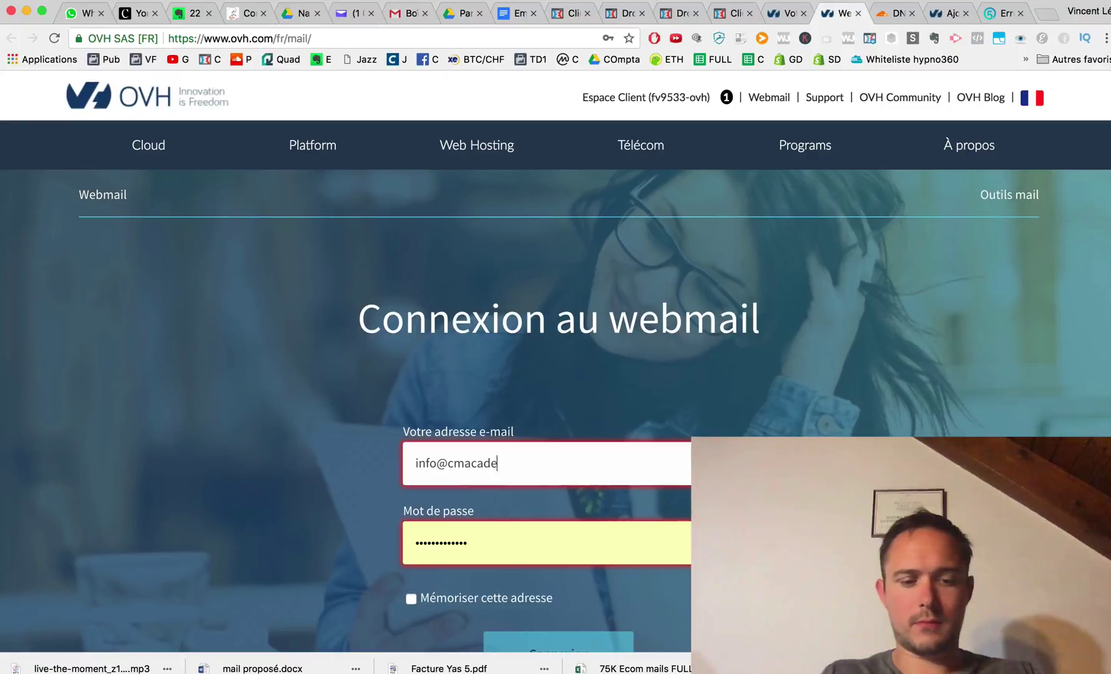
key(Tab)
text(••)
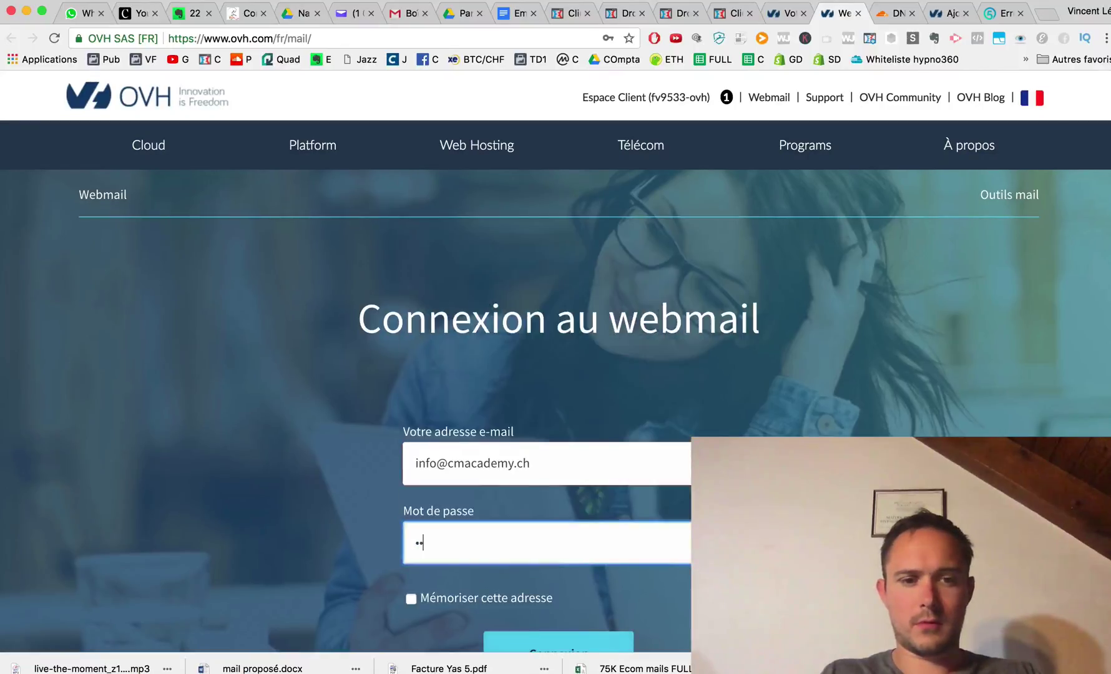
text(•••••••••)
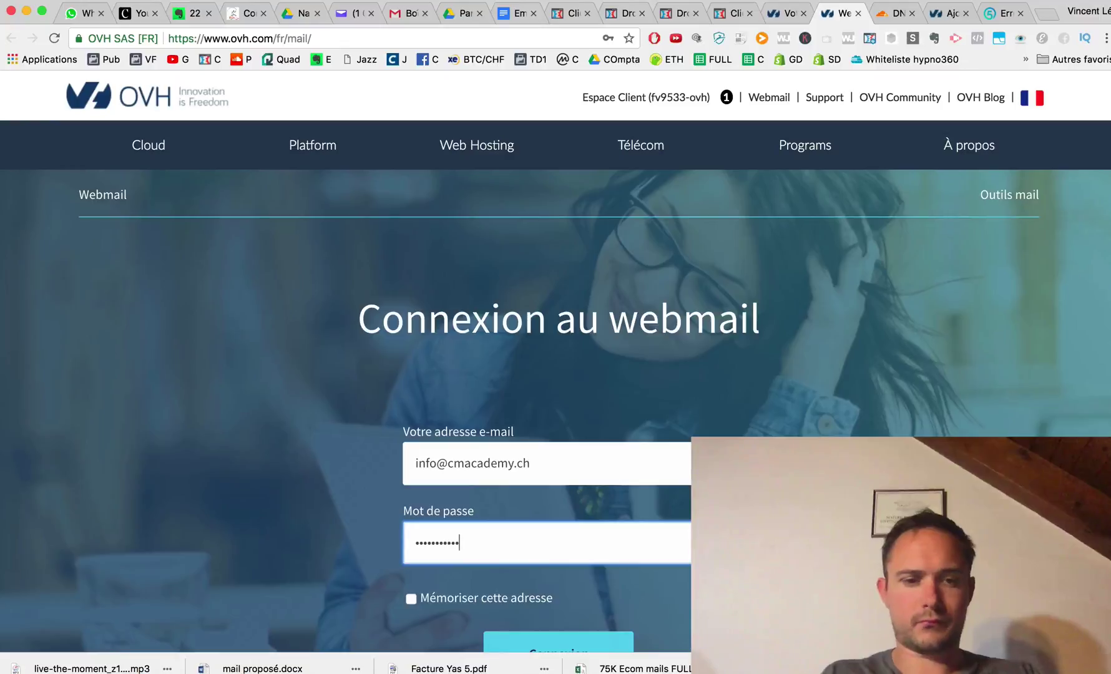
scroll(496, 528, down, 1)
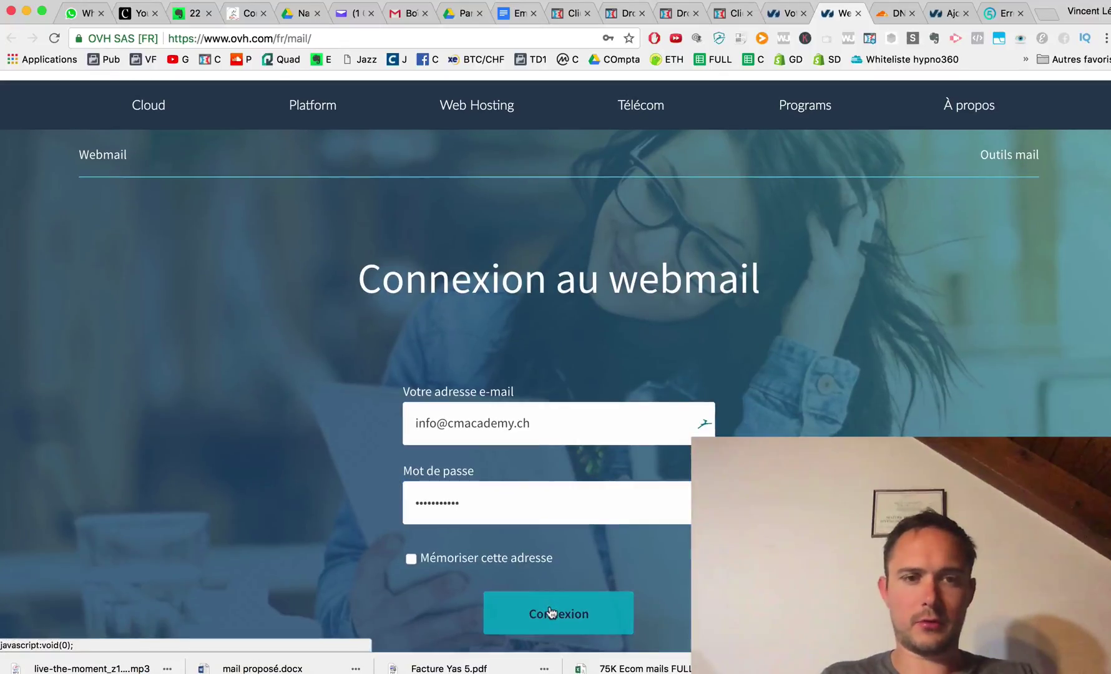
click(550, 612)
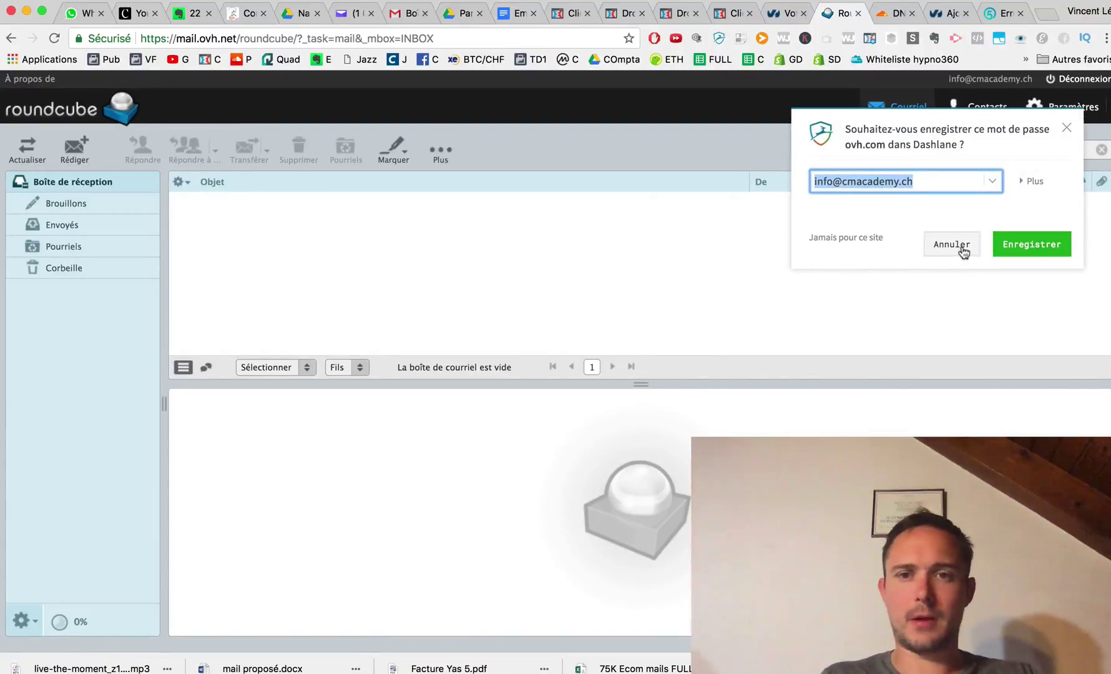
click(963, 252)
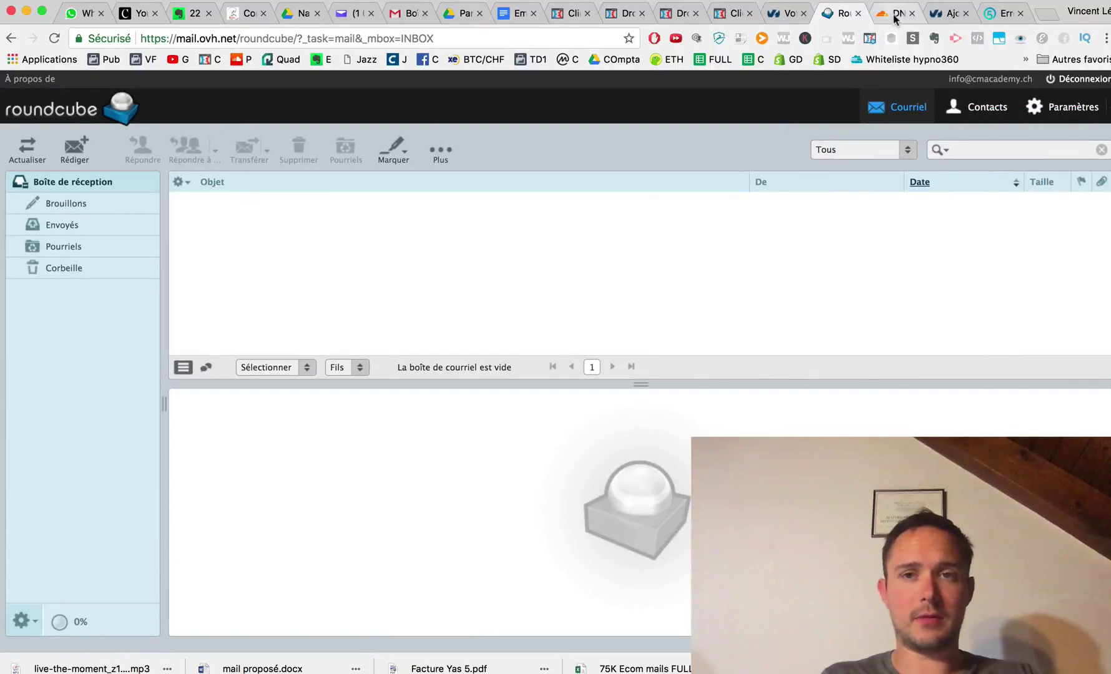